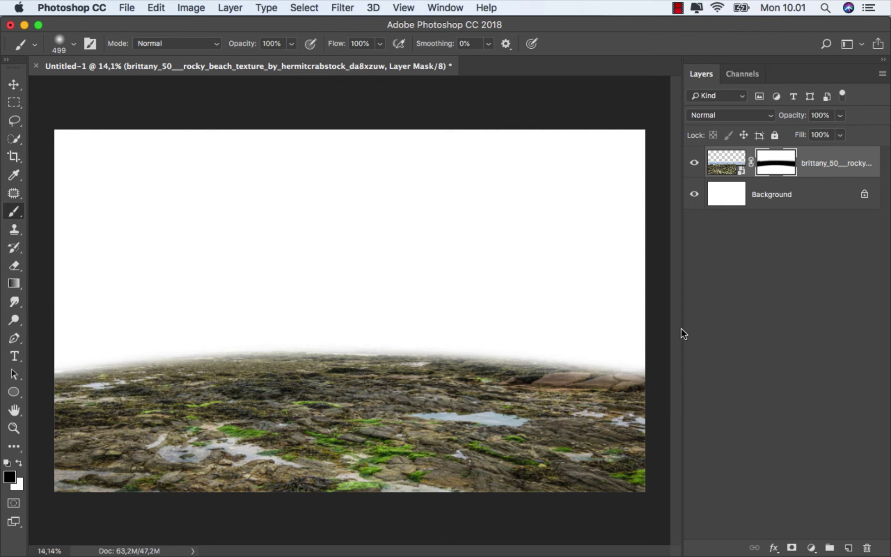
Step: Add a Solid Color fill layer in greyish brown 9c9182 directly above the Background layer
click(809, 160)
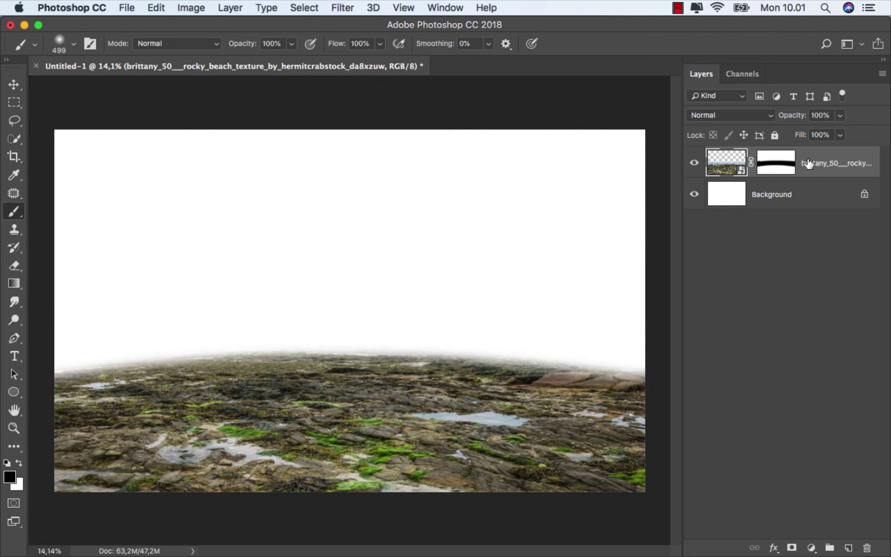
click(792, 192)
click(811, 547)
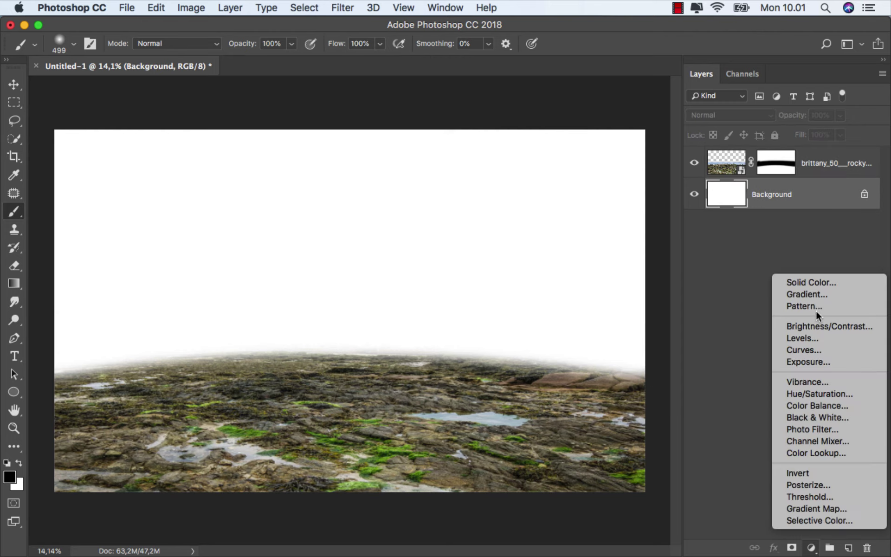
click(817, 282)
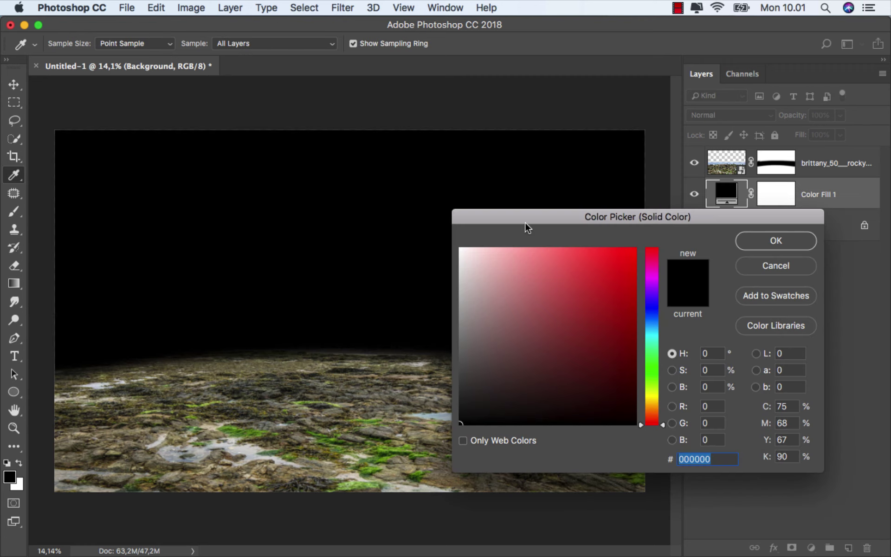
drag(529, 227, 620, 226)
click(527, 387)
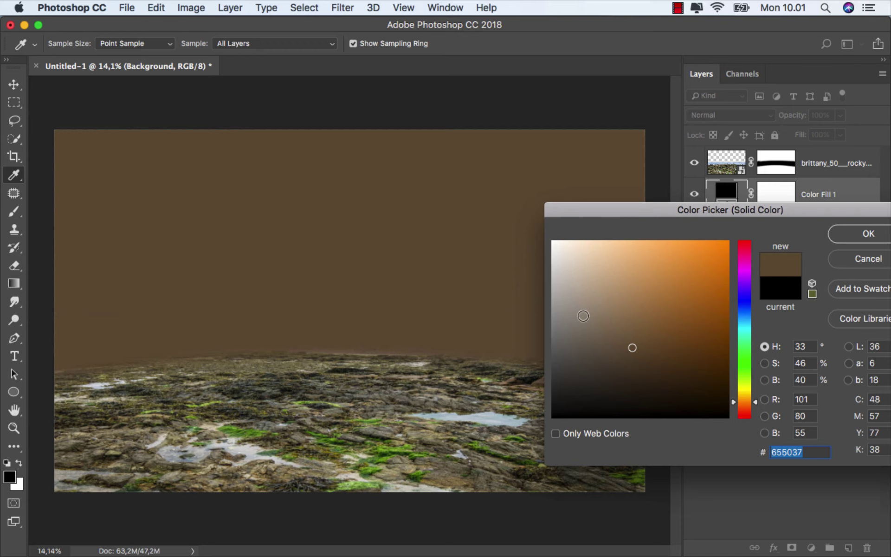
click(586, 311)
drag(585, 311, 581, 309)
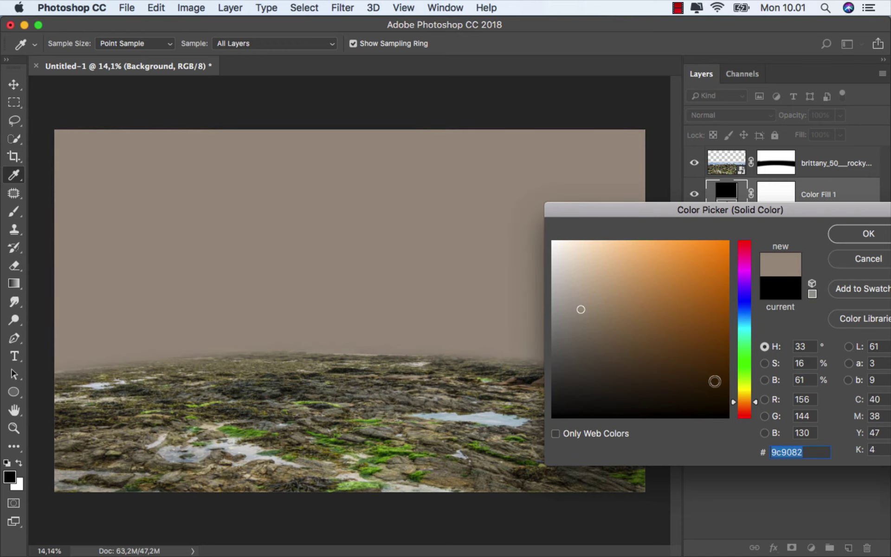
drag(756, 405, 755, 400)
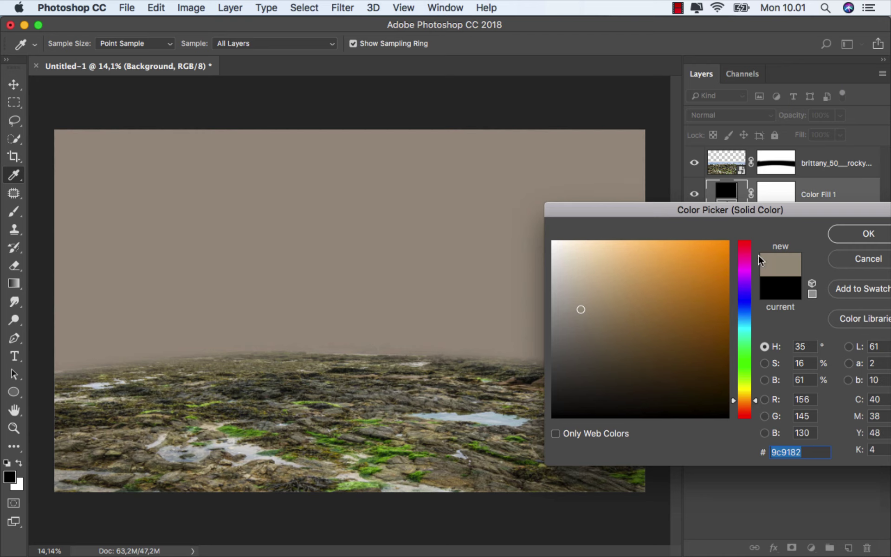
drag(760, 210, 609, 212)
click(694, 233)
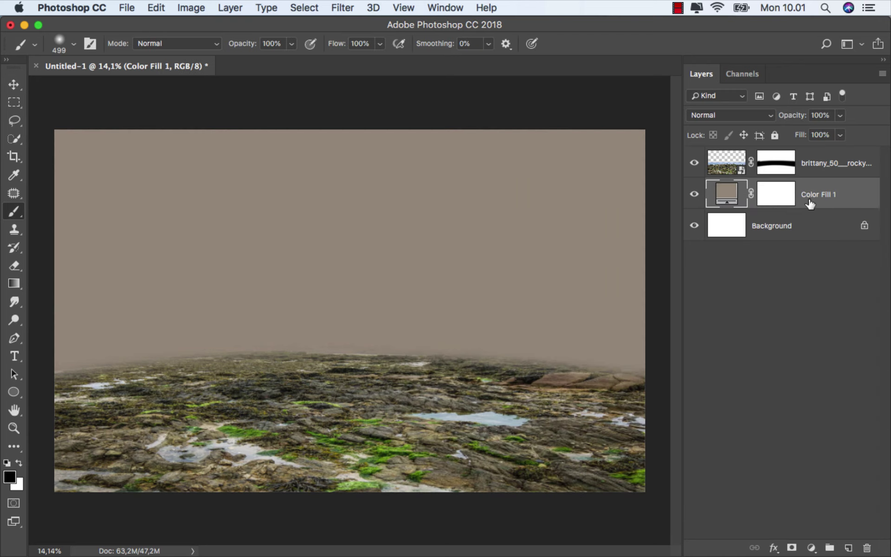
Step: Place the tenerife stock image from the Finder folder into the document and move its layer beneath the rocky beach layer
click(811, 174)
click(292, 522)
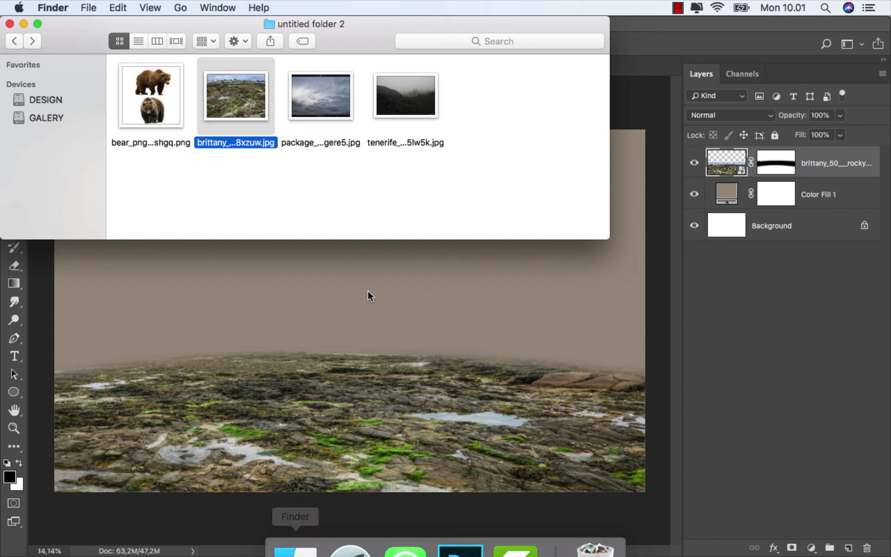
drag(406, 95, 349, 250)
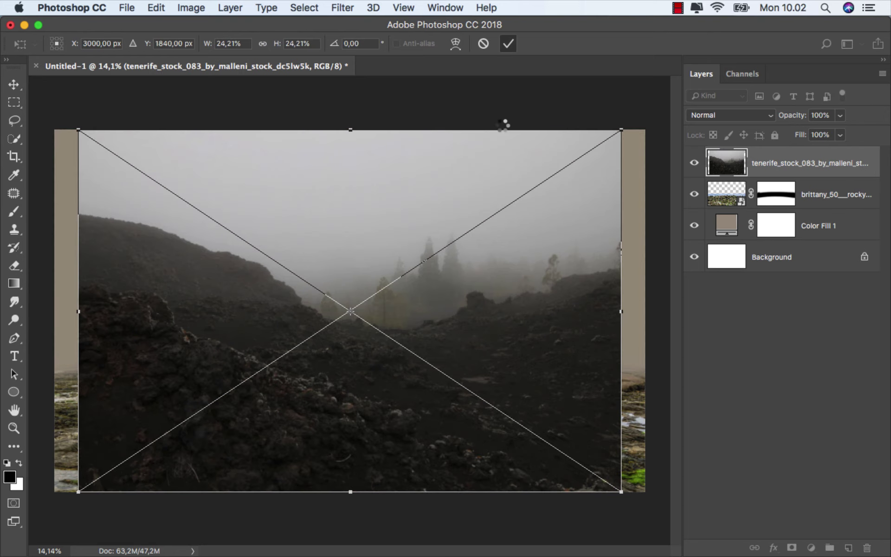
key(Return)
drag(765, 168, 772, 204)
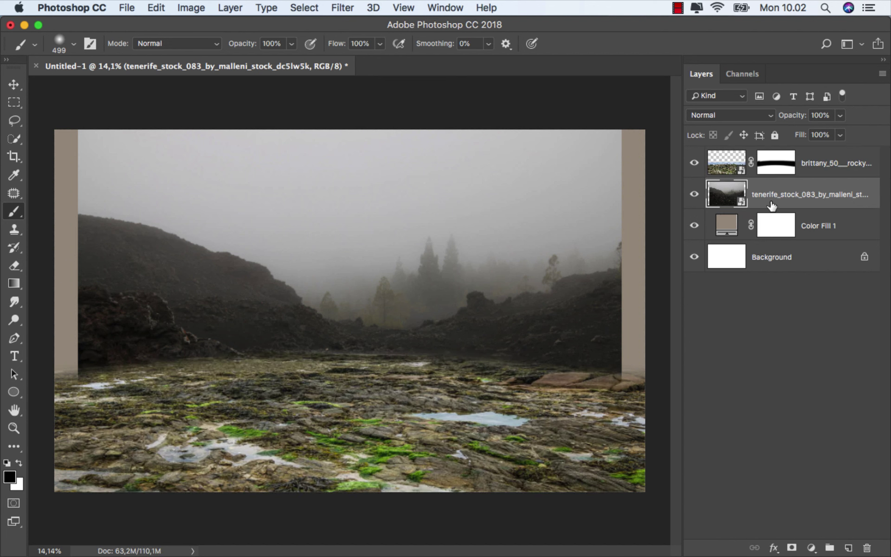
Step: Flip the tenerife layer horizontally and stretch it to cover the canvas, about 26.32% wide and 25.22% high
key(super+t)
right_click(382, 263)
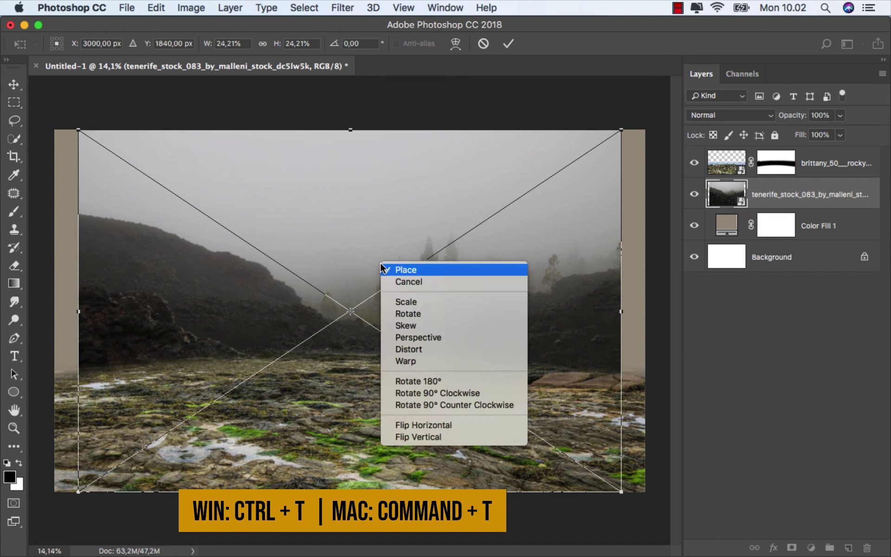
click(437, 424)
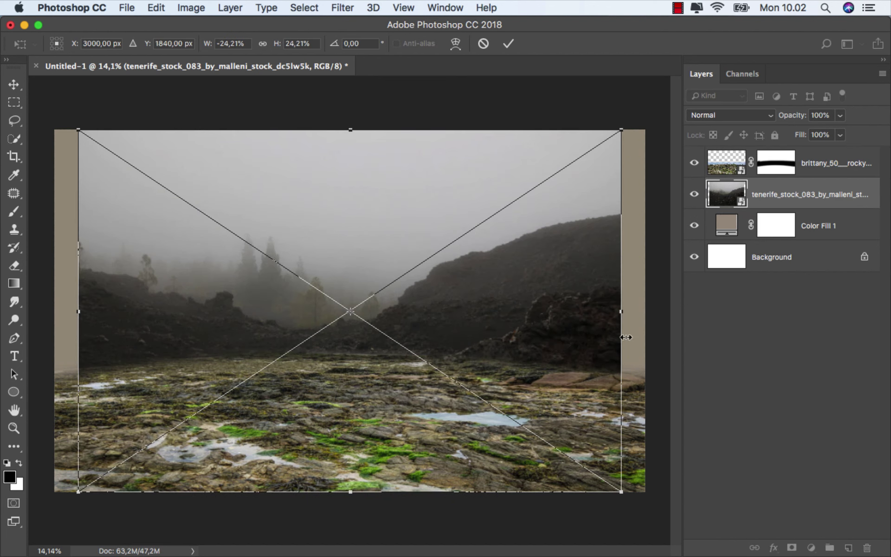
drag(627, 312, 645, 312)
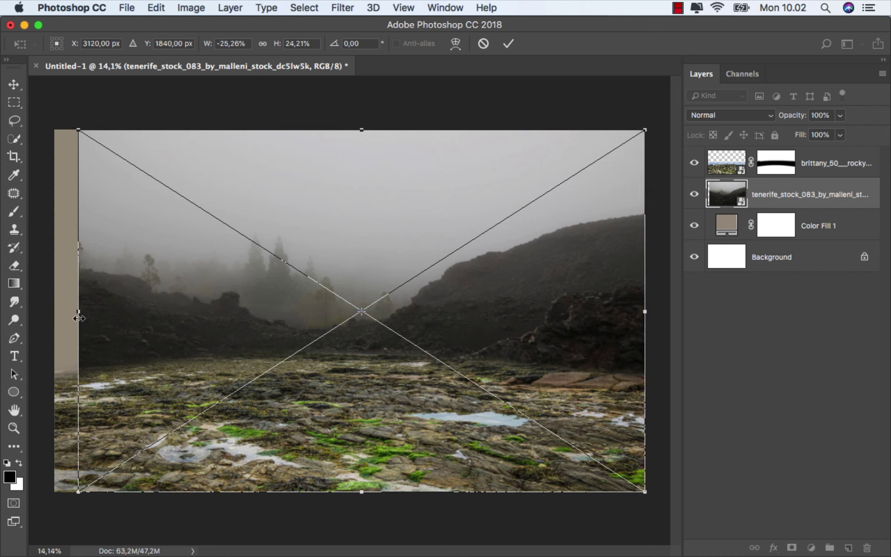
drag(78, 313, 55, 312)
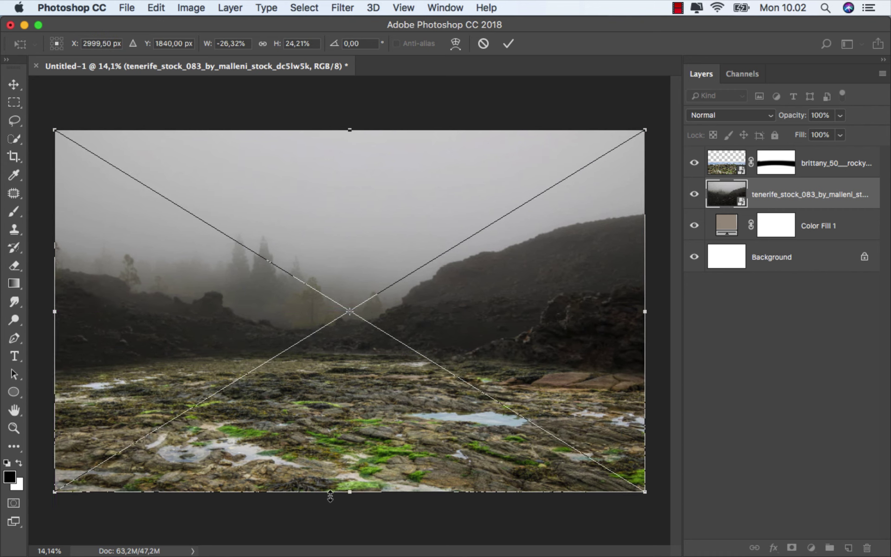
drag(349, 491, 354, 508)
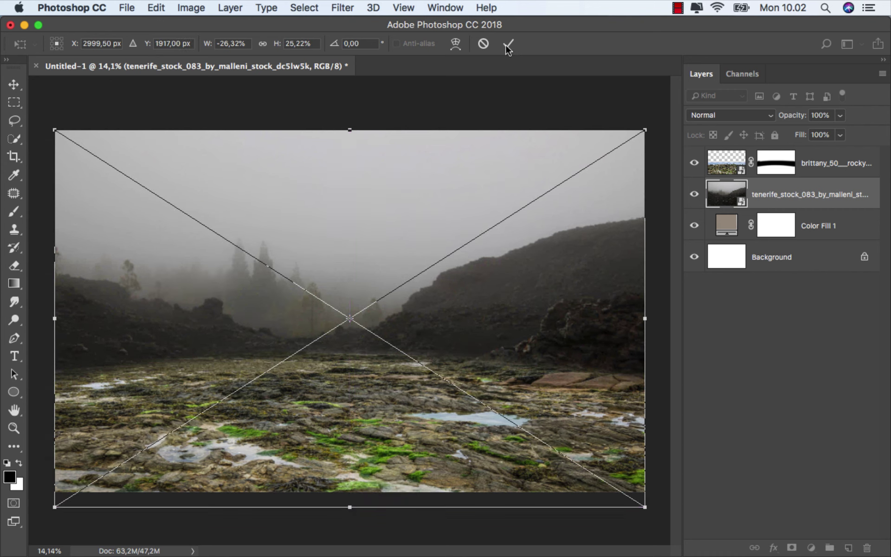
key(Return)
Step: Paint black on the rocky beach layer's mask along the horizon with a 643 px brush at 34% opacity to blend it into the hills
key(b)
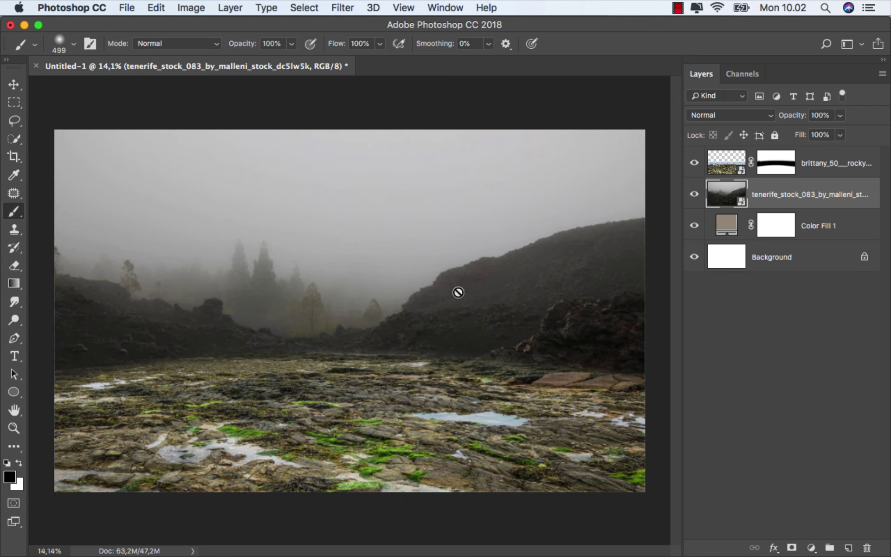
click(793, 173)
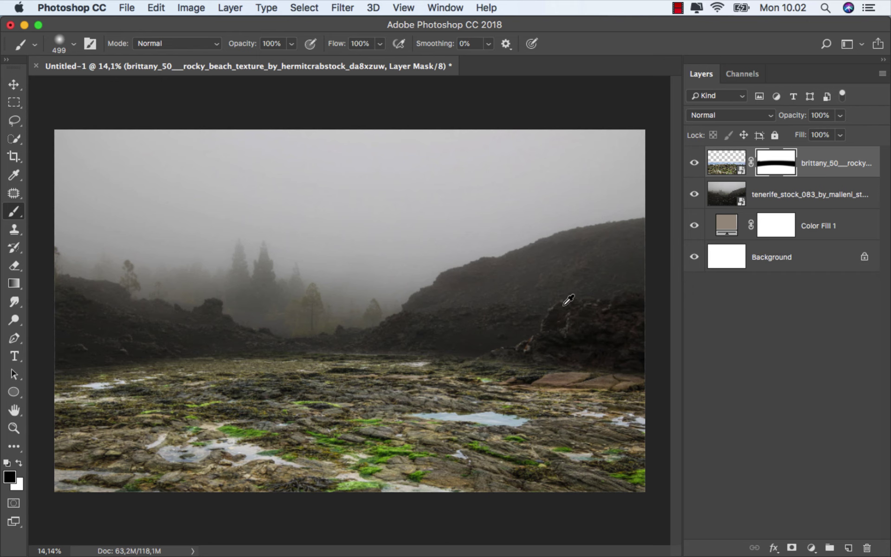
scroll(564, 306, up, 1)
click(292, 43)
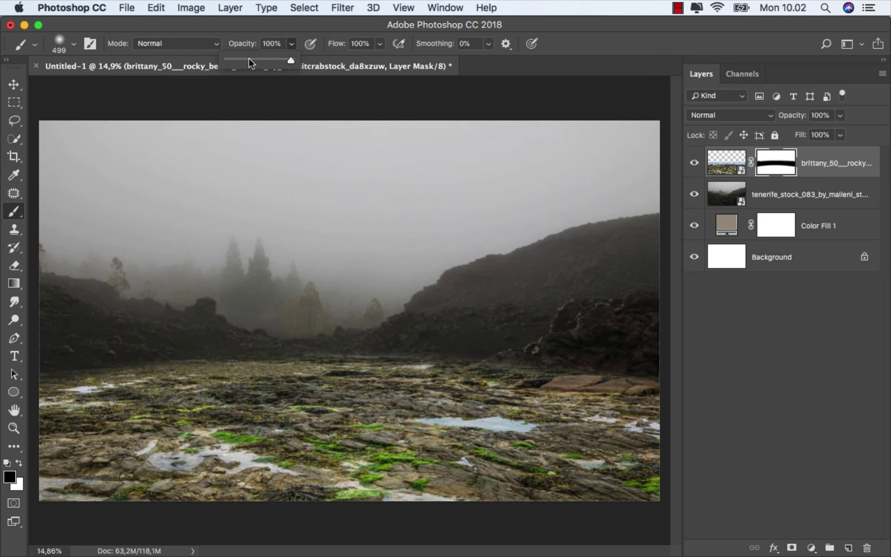
click(248, 59)
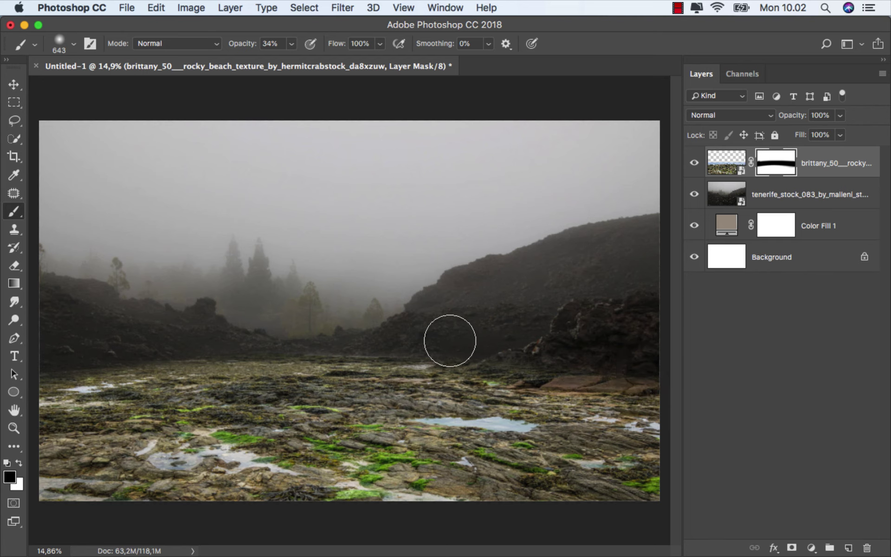
mouse_move(450, 341)
mouse_down()
mouse_move(650, 379)
mouse_move(388, 335)
mouse_move(387, 344)
mouse_move(214, 343)
mouse_move(595, 352)
mouse_move(259, 348)
mouse_move(547, 367)
mouse_move(277, 338)
mouse_move(630, 376)
mouse_move(317, 339)
mouse_move(129, 347)
mouse_up()
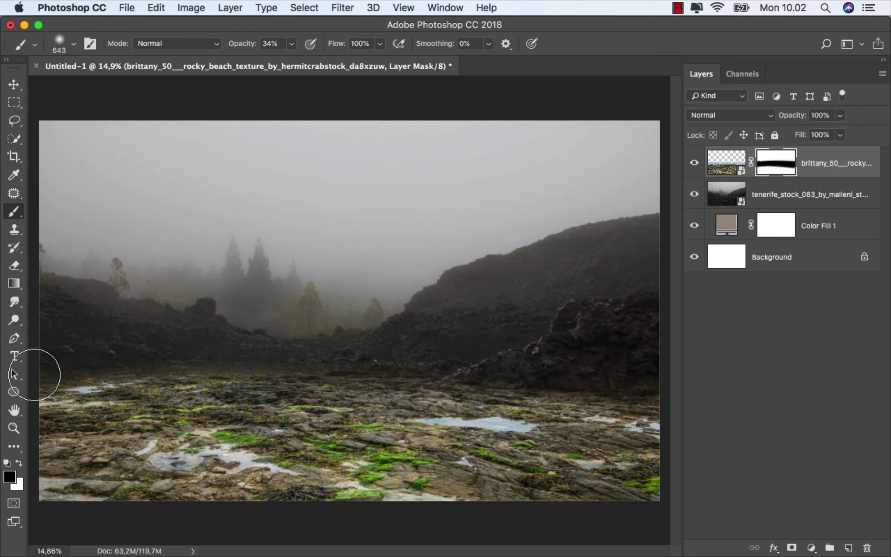
drag(35, 374, 279, 329)
Step: Repaint the mask stroke from the left shore past the middle to soften the beach's far edge further
scroll(235, 341, down, 1)
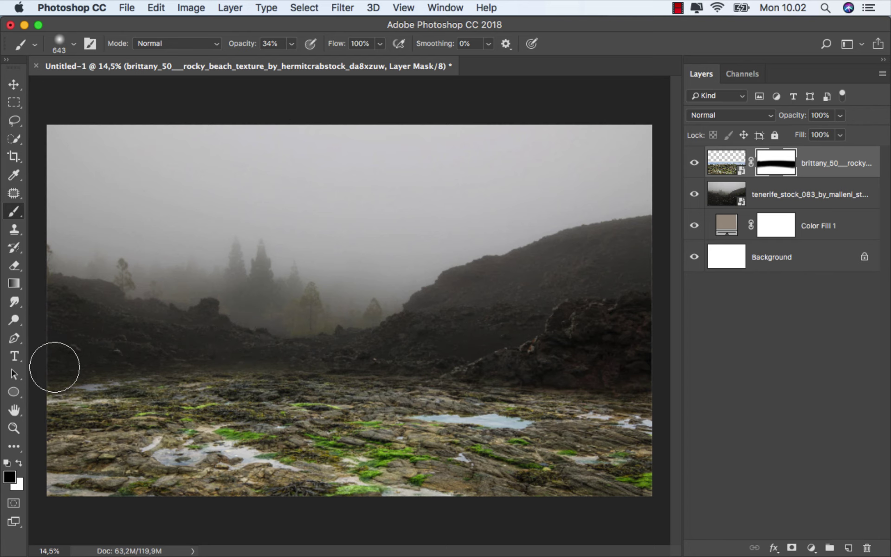
drag(55, 367, 395, 336)
key(super+z)
mouse_move(88, 356)
mouse_down()
mouse_move(425, 357)
mouse_move(481, 349)
mouse_up()
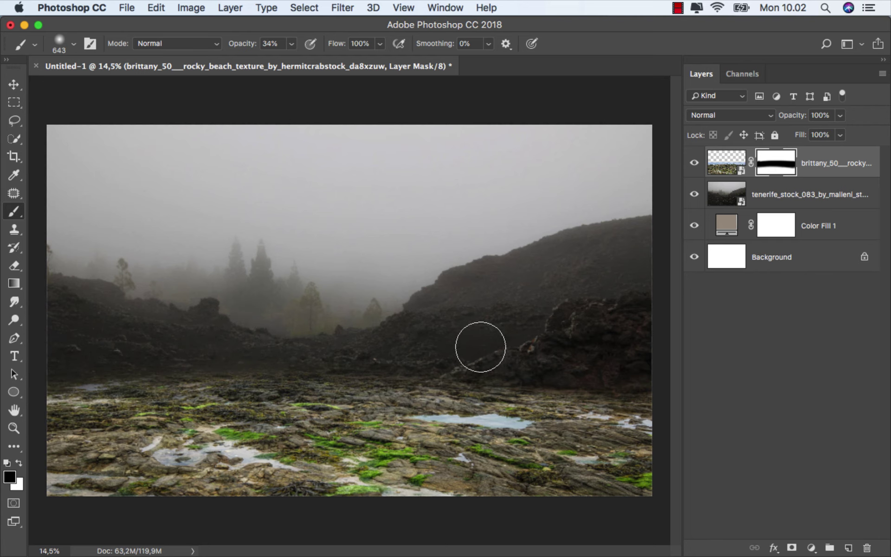
scroll(354, 336, up, 1)
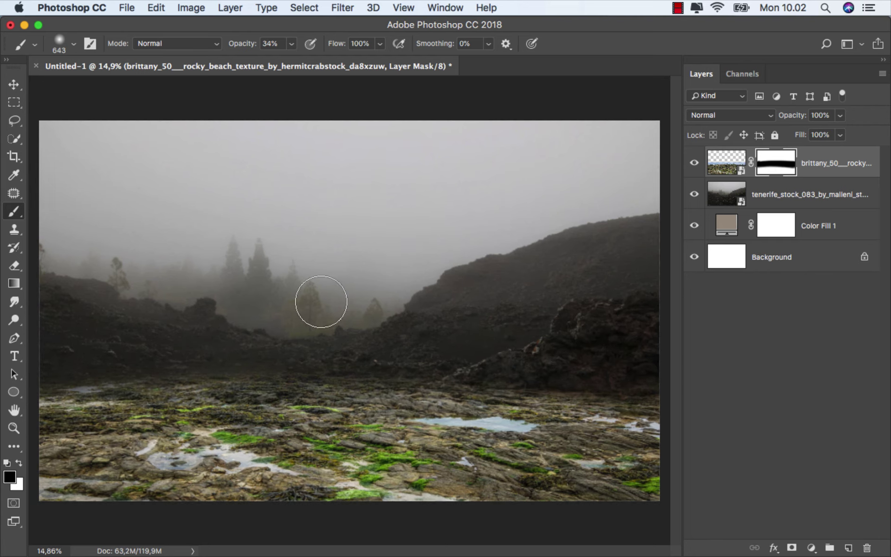
scroll(332, 294, down, 2)
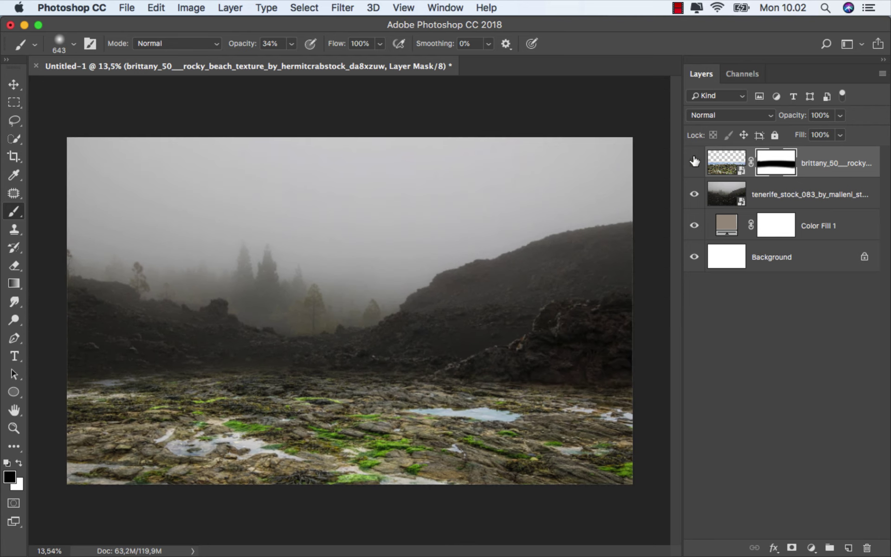
Step: Toggle the beach layer's visibility to check the blend, and fade the left part of its far edge with a 1029 px brush
click(695, 162)
click(694, 162)
scroll(292, 359, up, 2)
mouse_move(281, 349)
mouse_down()
mouse_move(355, 347)
mouse_move(96, 355)
mouse_up()
scroll(343, 347, down, 3)
key(super+z)
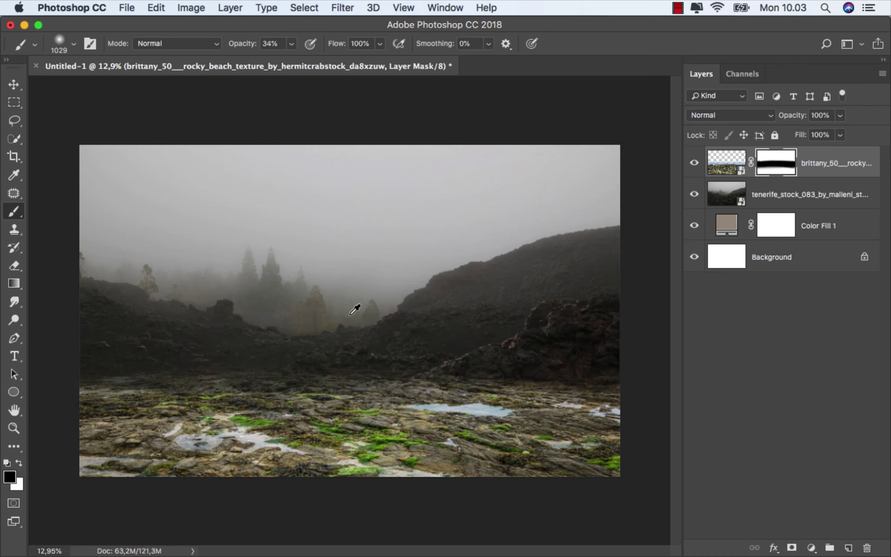
scroll(354, 310, up, 2)
scroll(355, 310, up, 1)
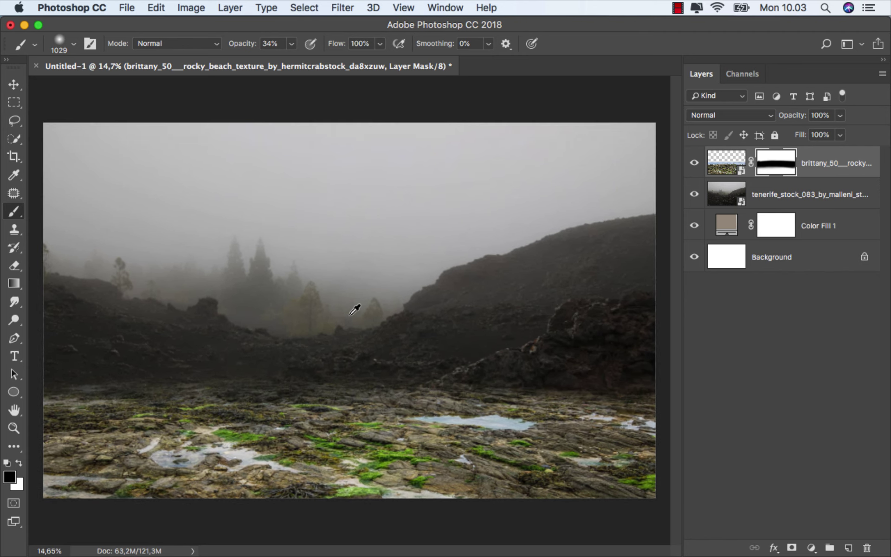
Step: Set the tenerife layer's blend mode to Multiply
click(822, 173)
key(v)
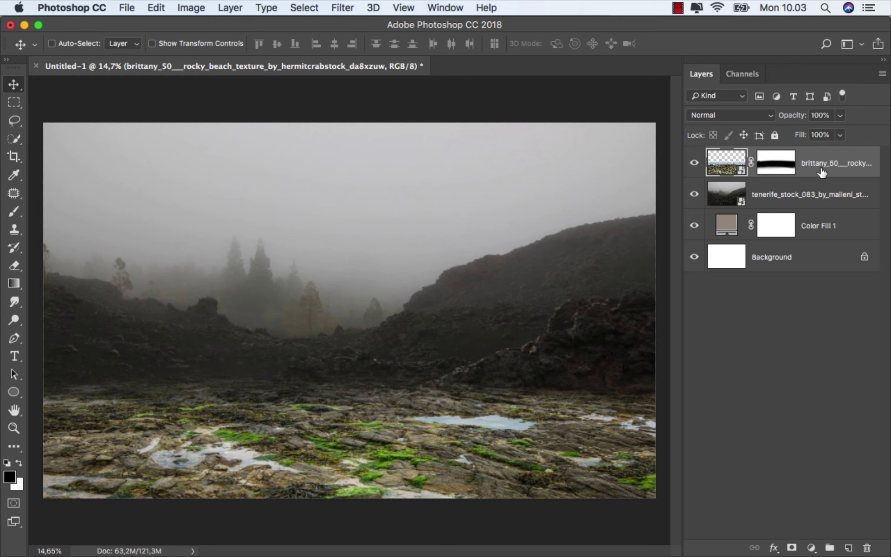
click(789, 193)
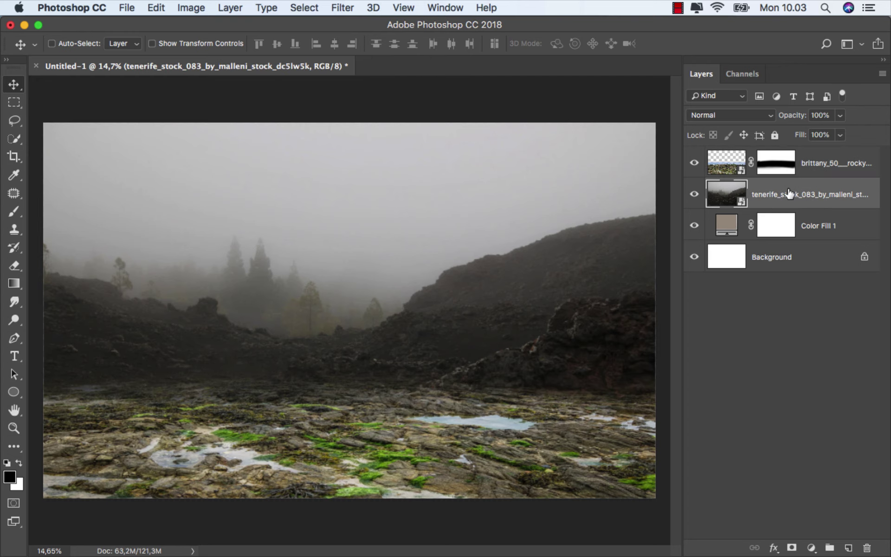
click(721, 114)
click(720, 152)
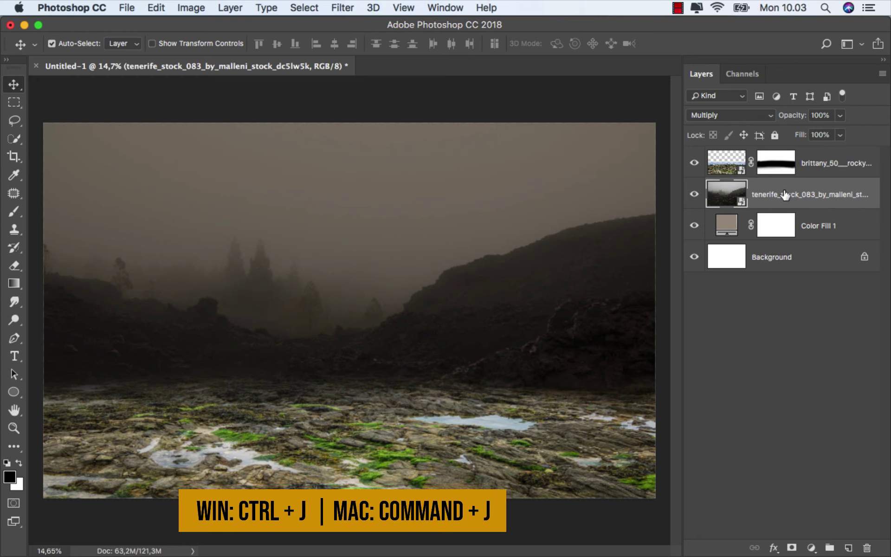
Step: Duplicate the tenerife layer and set the copy's blend mode to Normal
key(super+j)
click(726, 116)
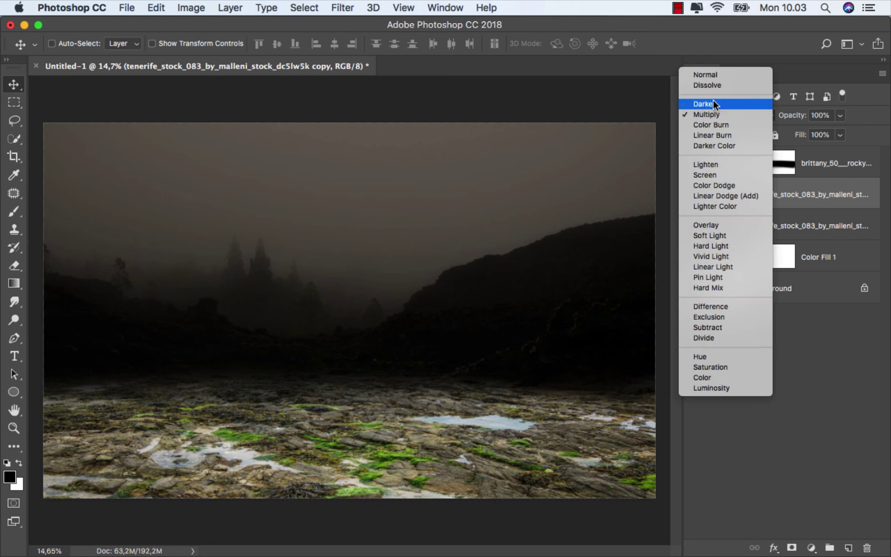
click(711, 73)
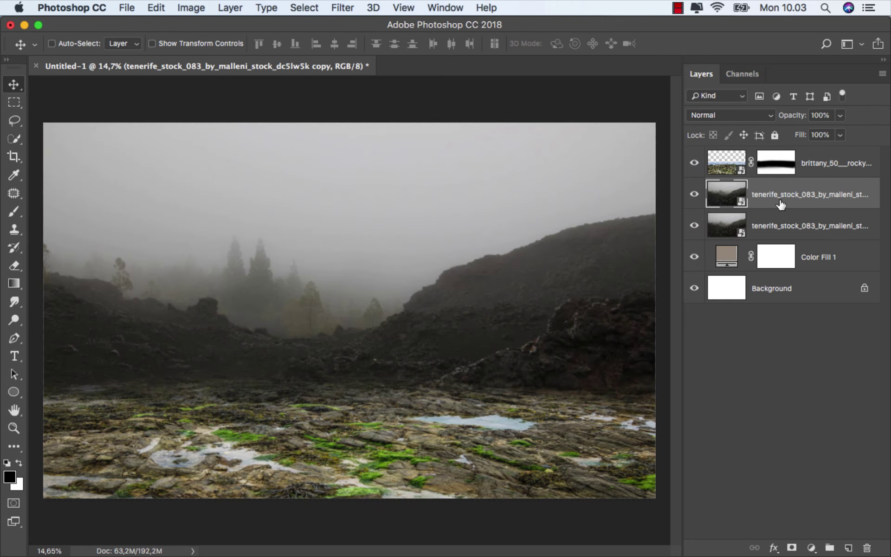
Step: Add a layer mask to the tenerife copy and fade its sky downward to the rocks with a black-to-transparent gradient at 100% opacity
click(791, 547)
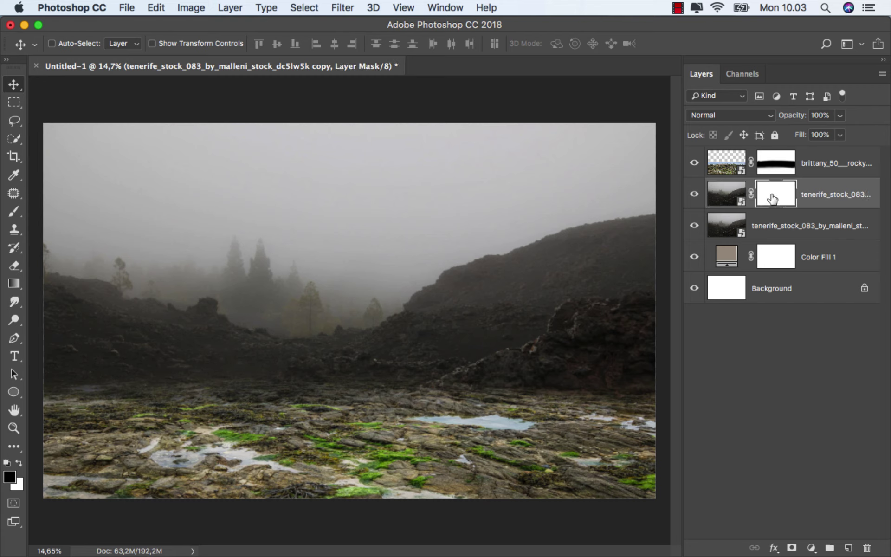
right_click(29, 285)
click(42, 280)
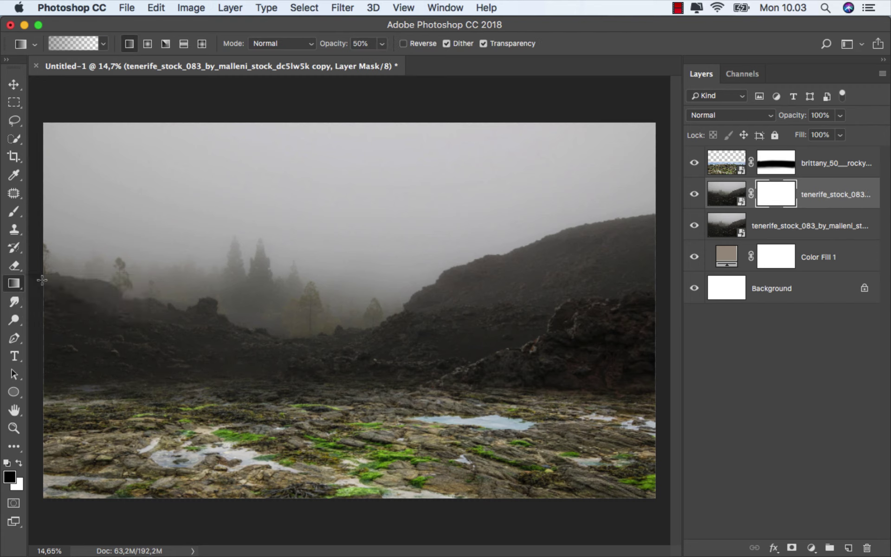
click(381, 43)
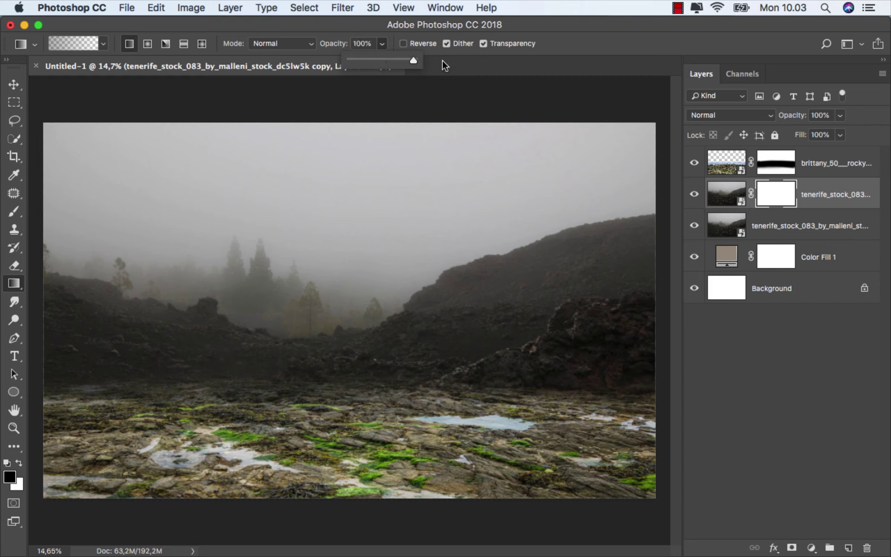
click(131, 50)
click(103, 44)
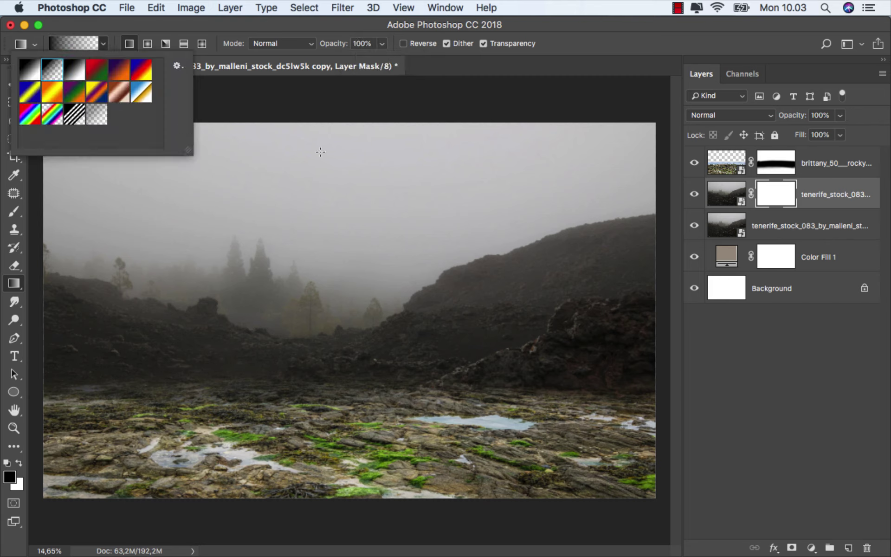
click(342, 126)
drag(341, 121, 338, 358)
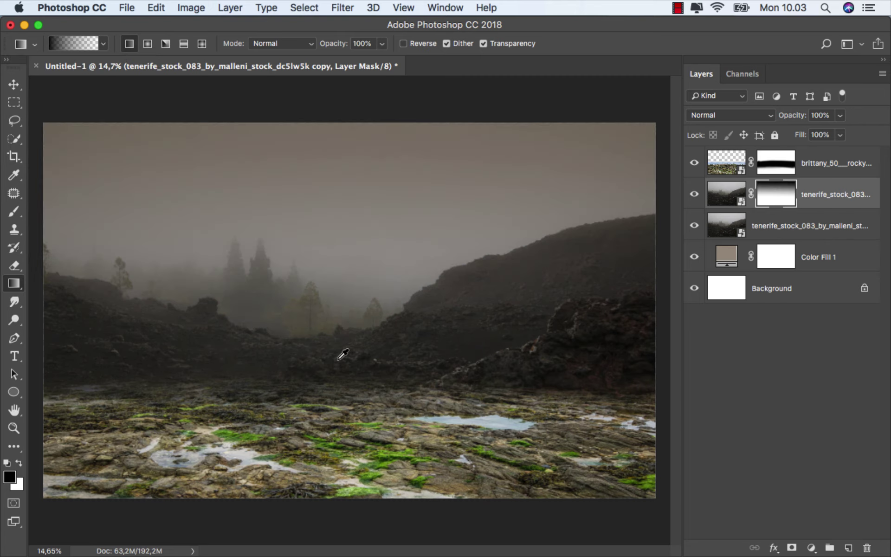
scroll(343, 354, up, 1)
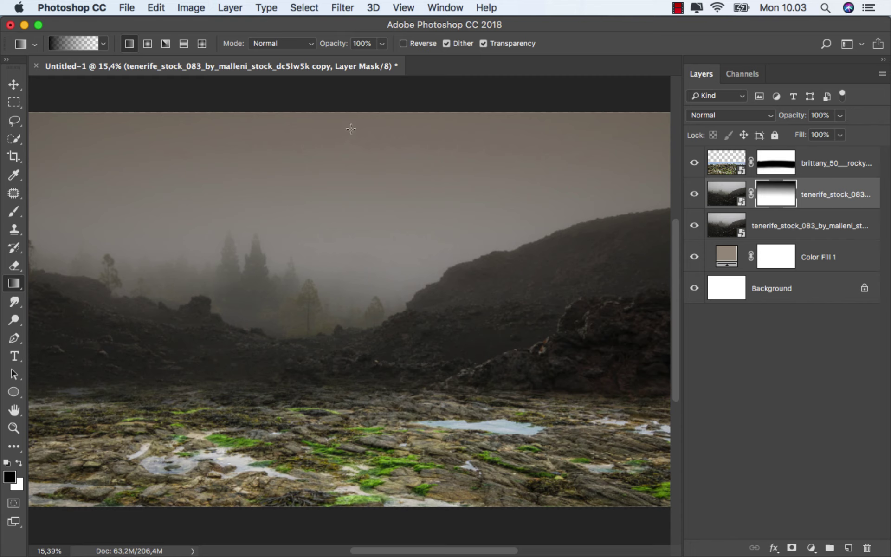
Step: Lower the gradient opacity to 53% and run more vertical fades down the tenerife copy's mask to darken the sky and fog
drag(377, 51, 353, 61)
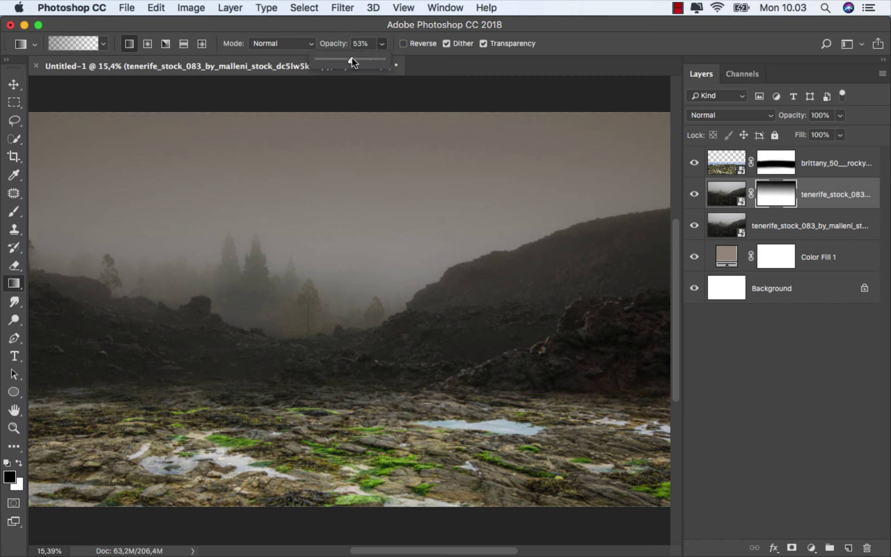
drag(358, 113, 356, 400)
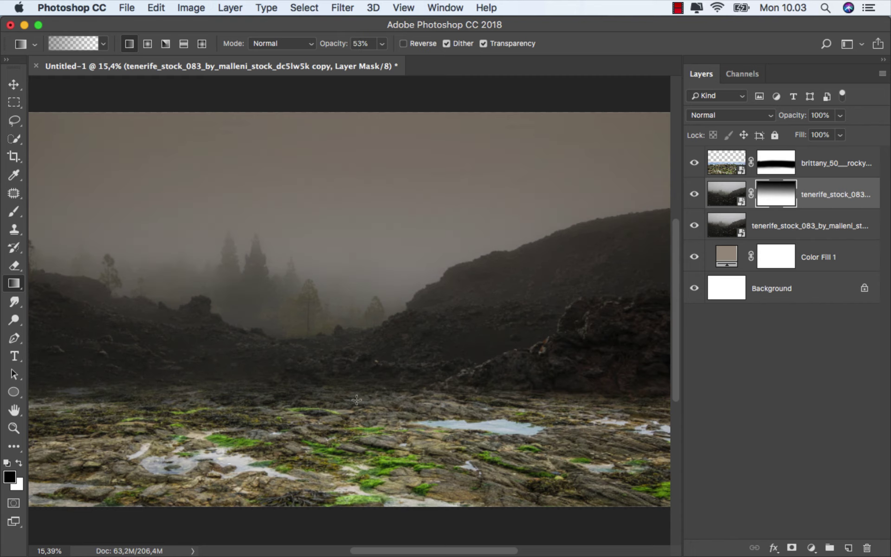
drag(323, 328, 320, 375)
drag(313, 175, 313, 426)
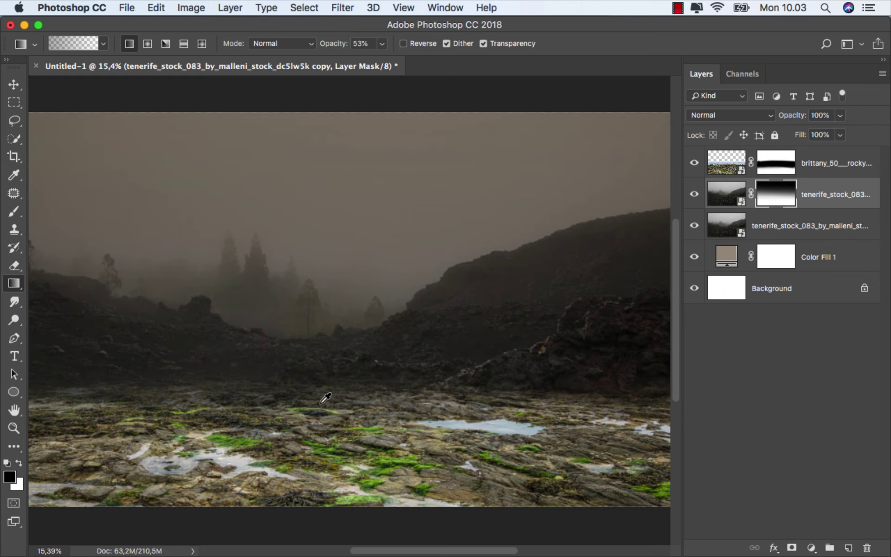
scroll(326, 398, down, 1)
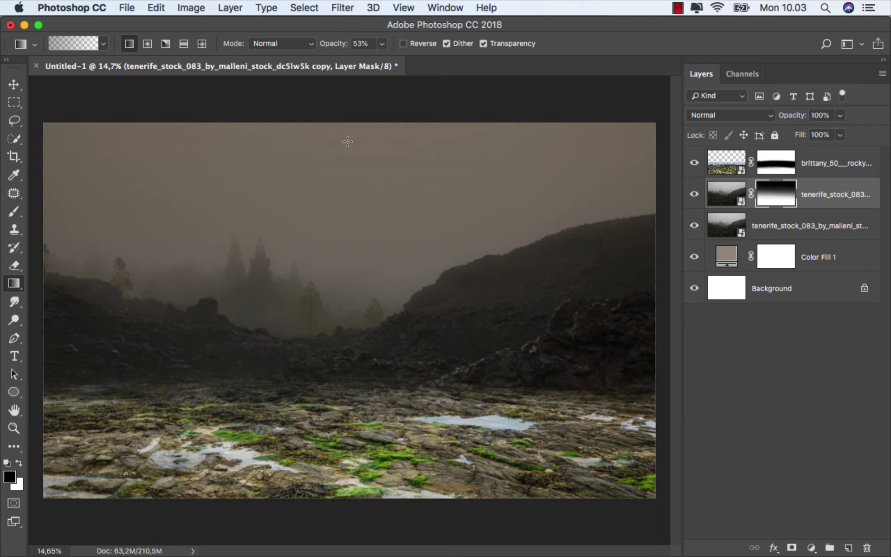
Step: Deepen the sky fade on the tenerife copy's mask with two more long downward gradients, toggling the layer's visibility to compare
drag(348, 124, 343, 392)
click(694, 194)
click(694, 194)
scroll(476, 279, up, 1)
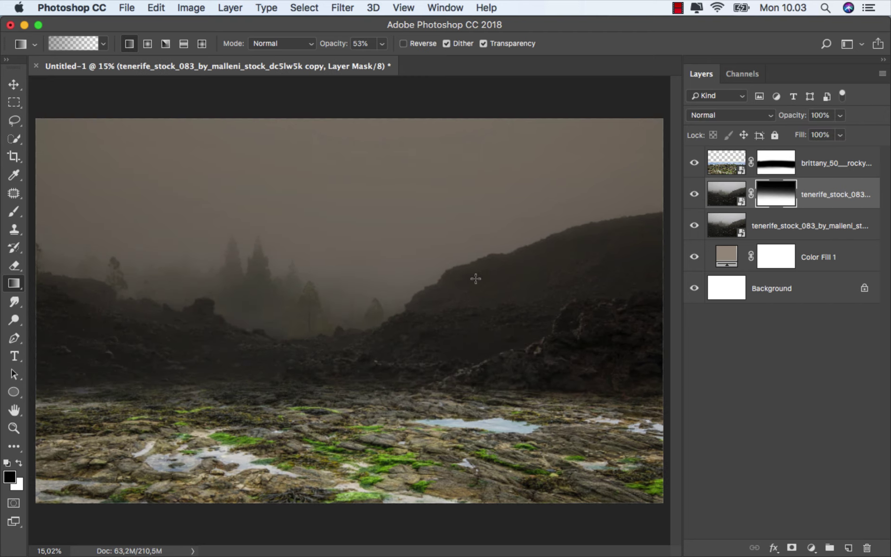
drag(232, 130, 267, 339)
scroll(339, 324, up, 1)
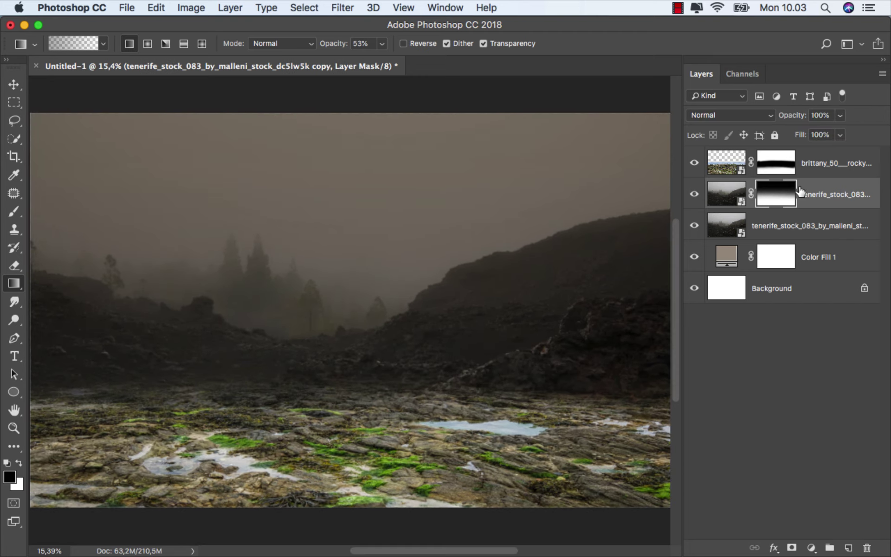
Step: Reduce the fill of the lower tenerife layer, the one in Multiply mode, to 80%
click(807, 192)
key(v)
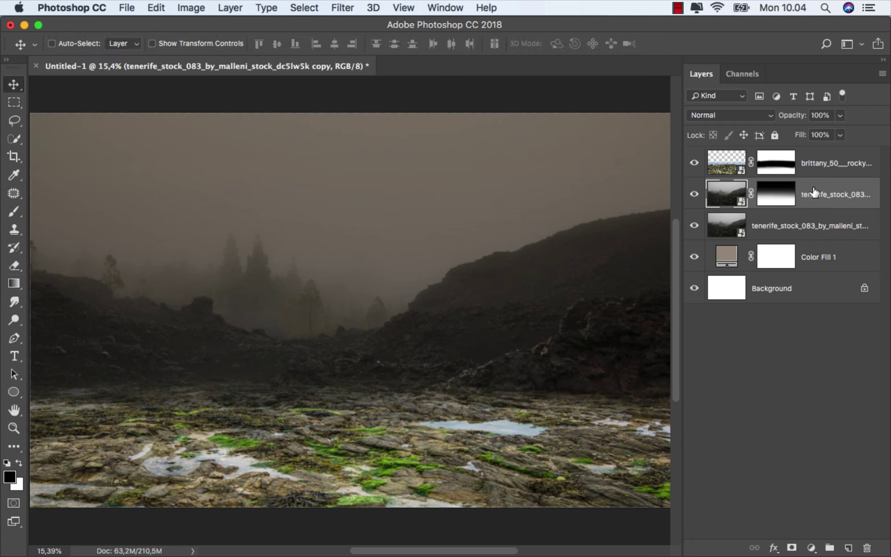
click(794, 225)
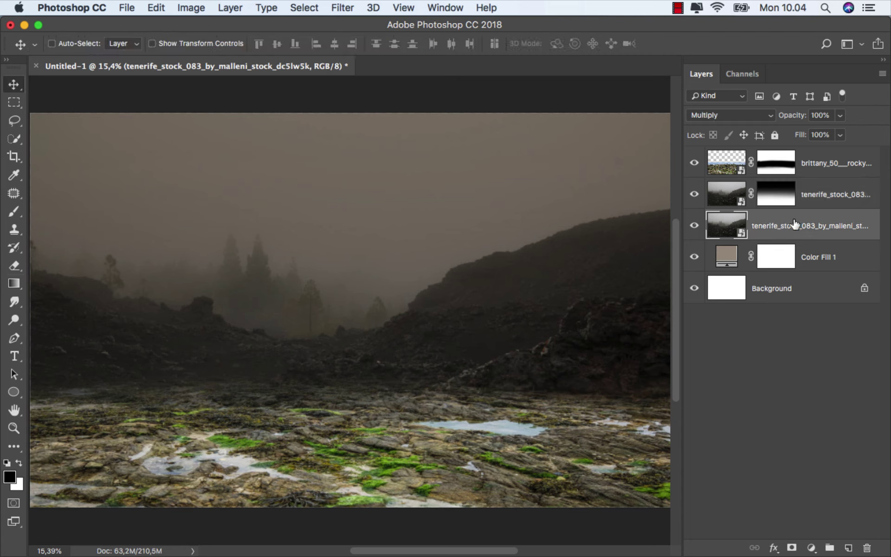
click(840, 135)
drag(837, 149, 827, 152)
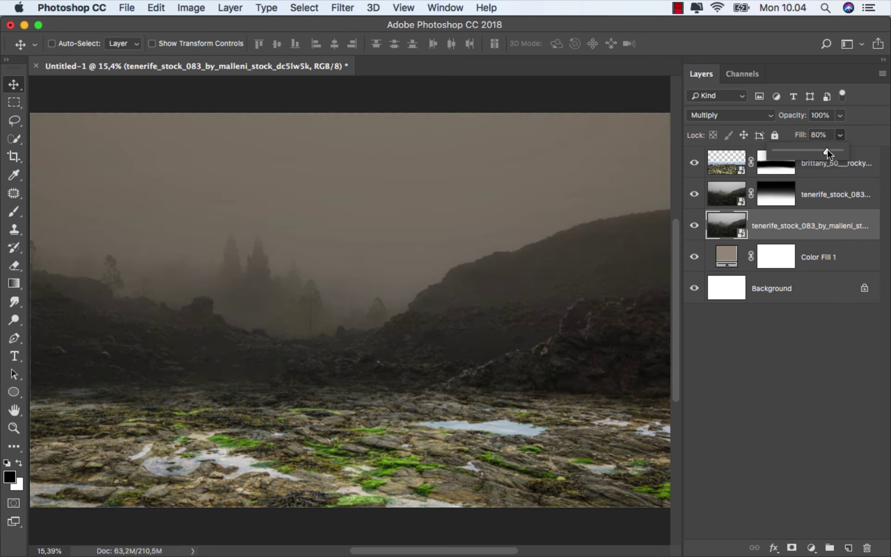
click(809, 221)
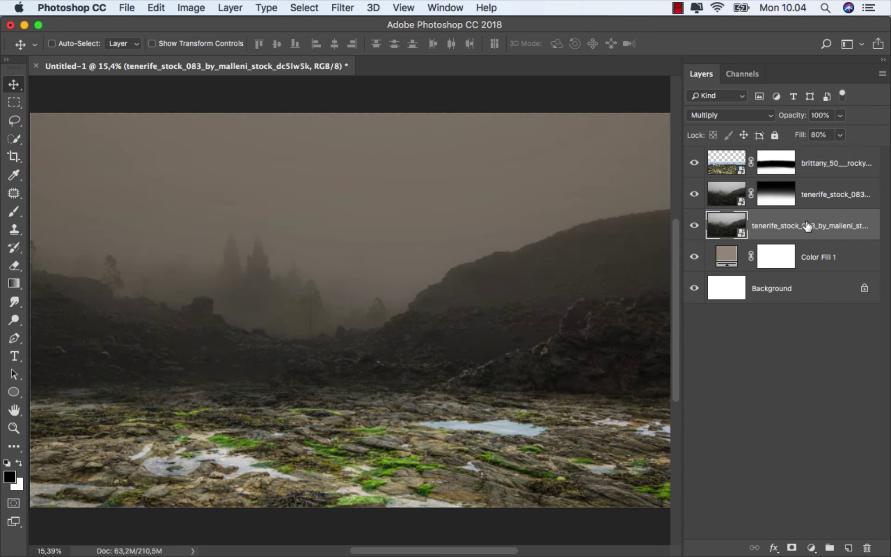
Step: Switch to Finder, place the package sky_scape image in the composition, and move its layer directly above Color Fill 1
click(828, 187)
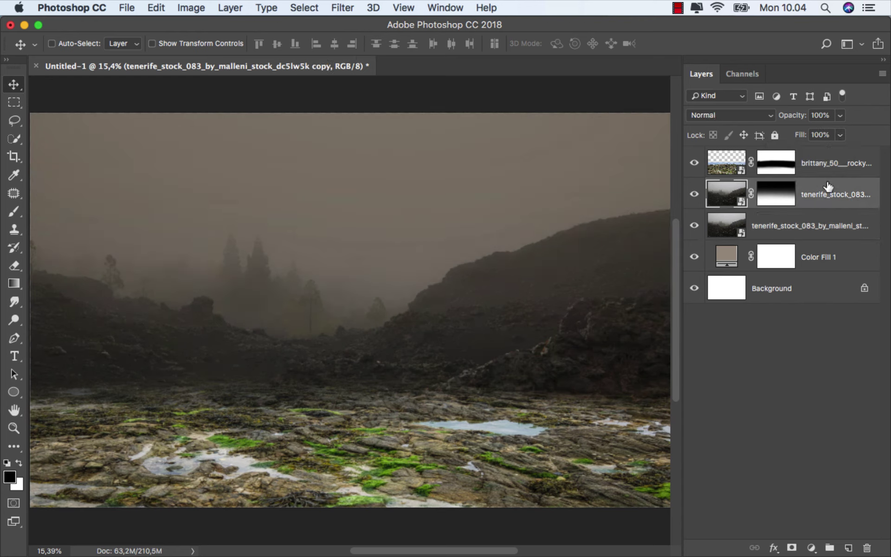
click(828, 172)
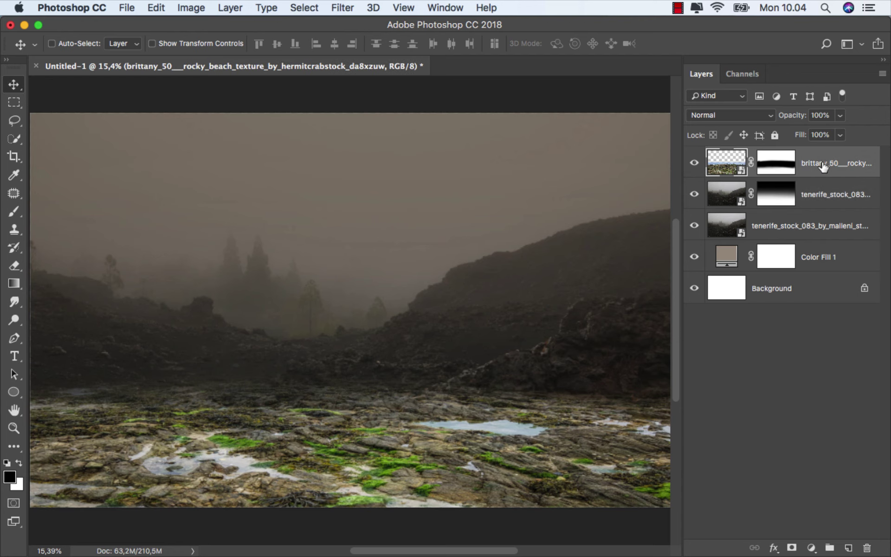
click(294, 520)
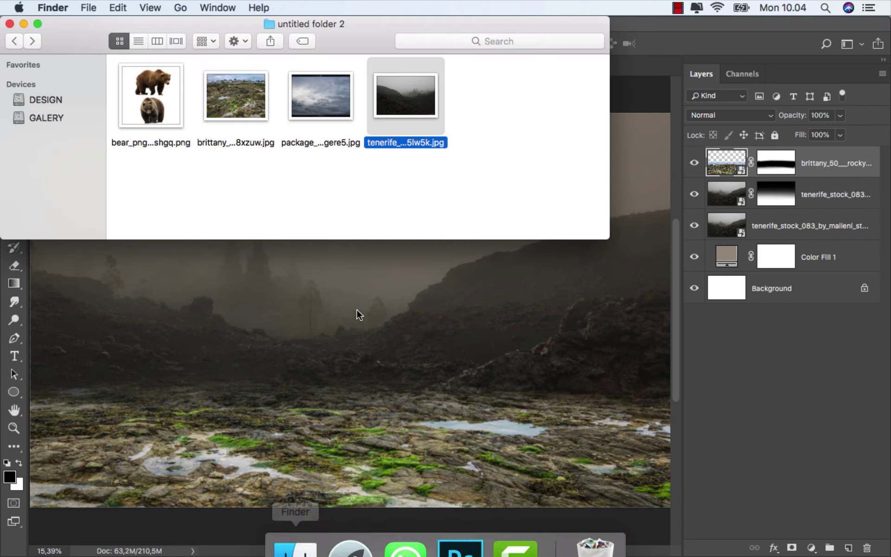
drag(323, 104, 344, 285)
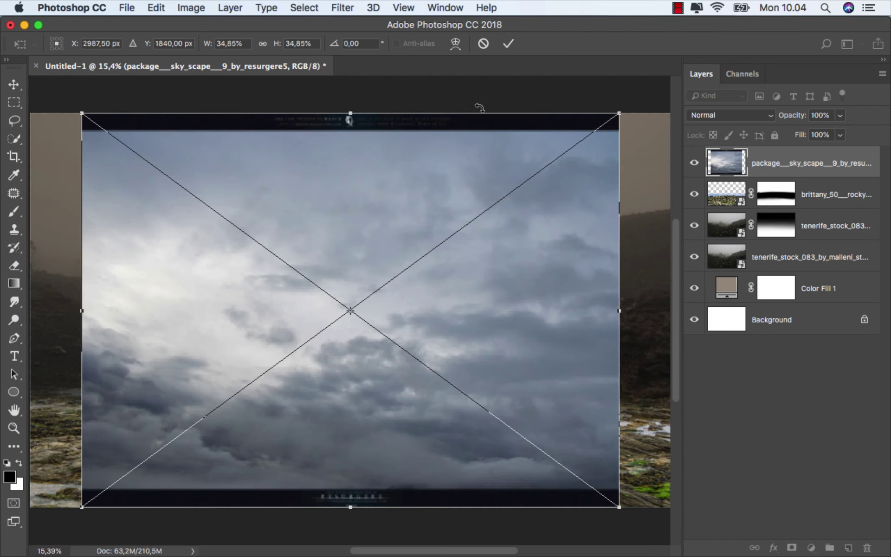
click(509, 43)
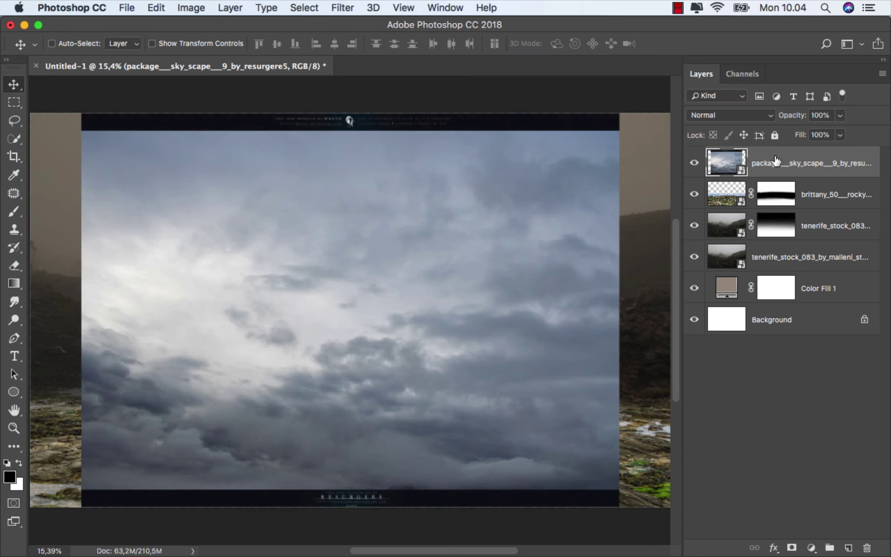
drag(776, 161, 780, 268)
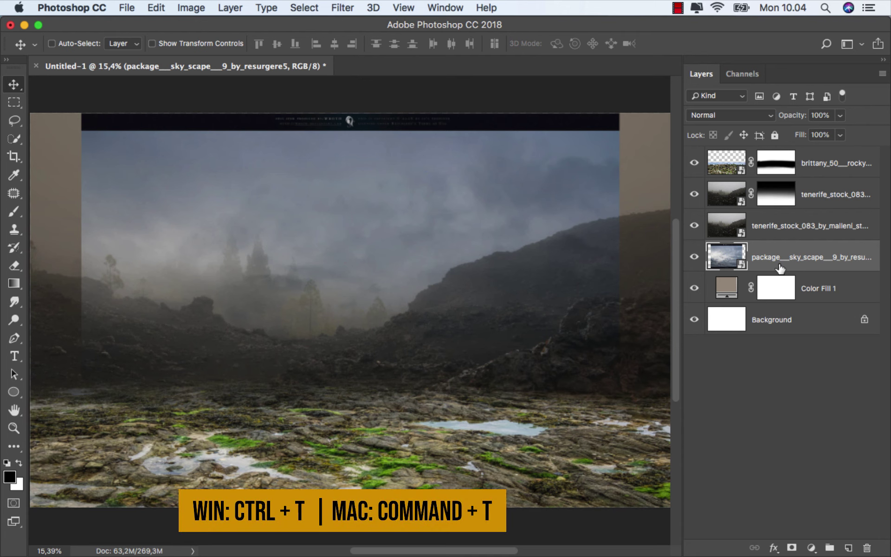
Step: Stretch the sky image to the full canvas width and squash it over the upper part, at 41.84% width and 23.95% height
key(super+t)
scroll(441, 324, down, 2)
drag(586, 310, 634, 311)
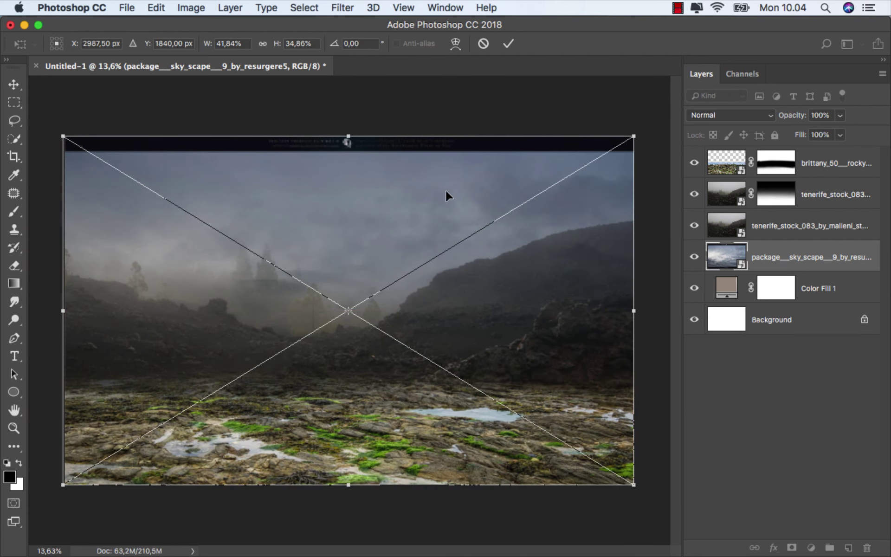
drag(364, 133, 349, 118)
drag(346, 484, 372, 358)
click(513, 45)
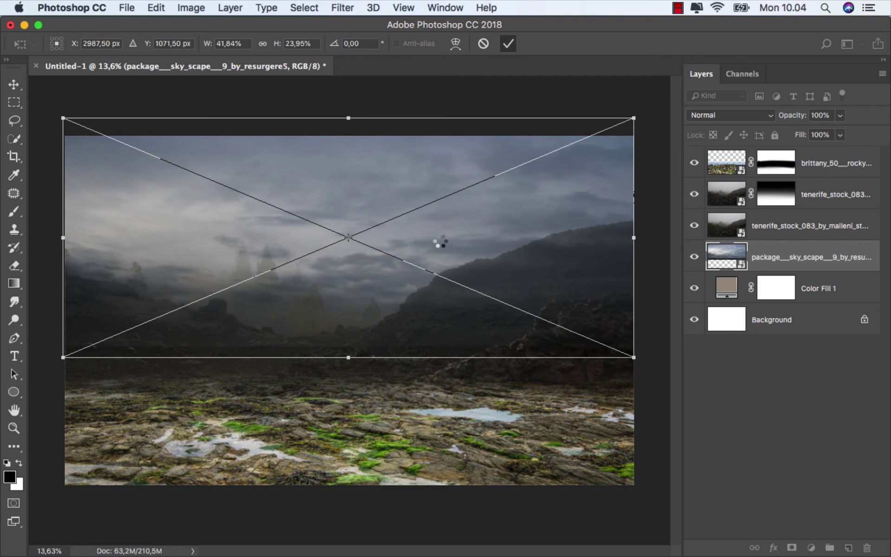
scroll(421, 249, up, 1)
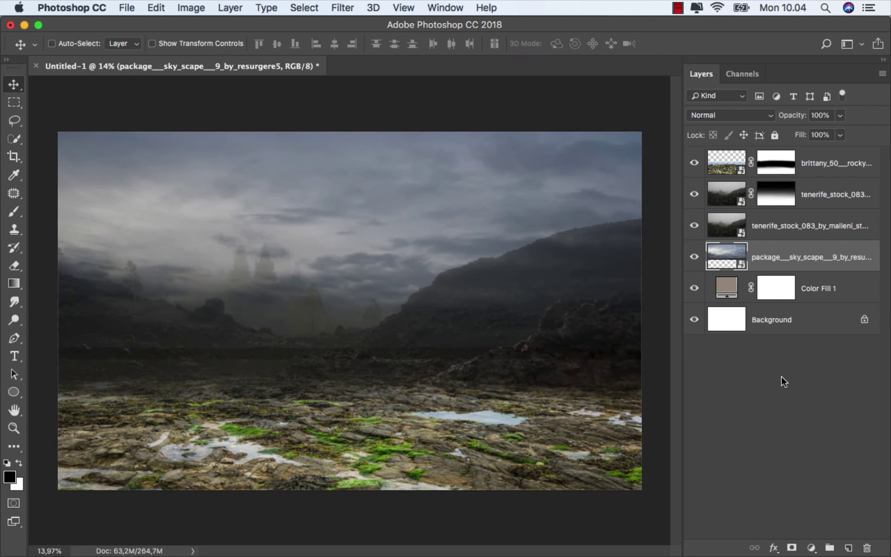
Step: Add a layer mask to the sky layer and fade its lower edge upward with a gradient at 100% opacity
click(792, 548)
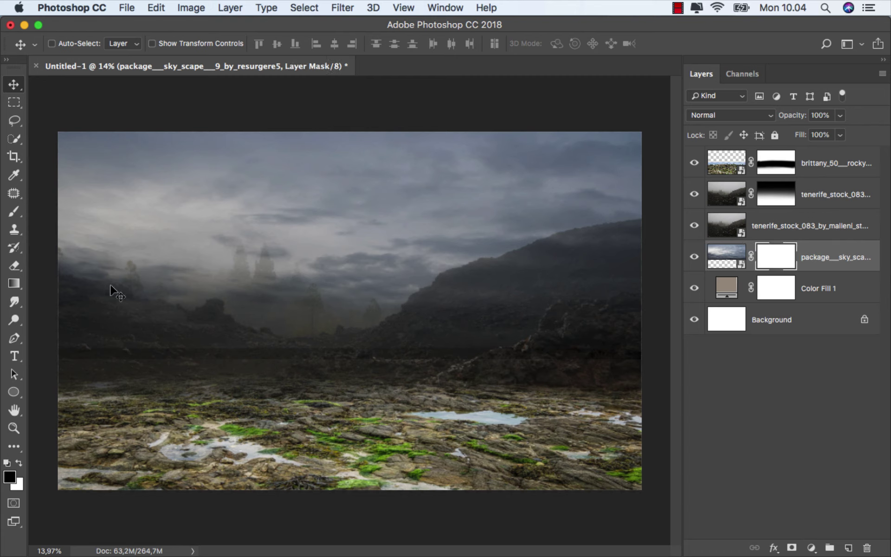
click(23, 284)
click(46, 283)
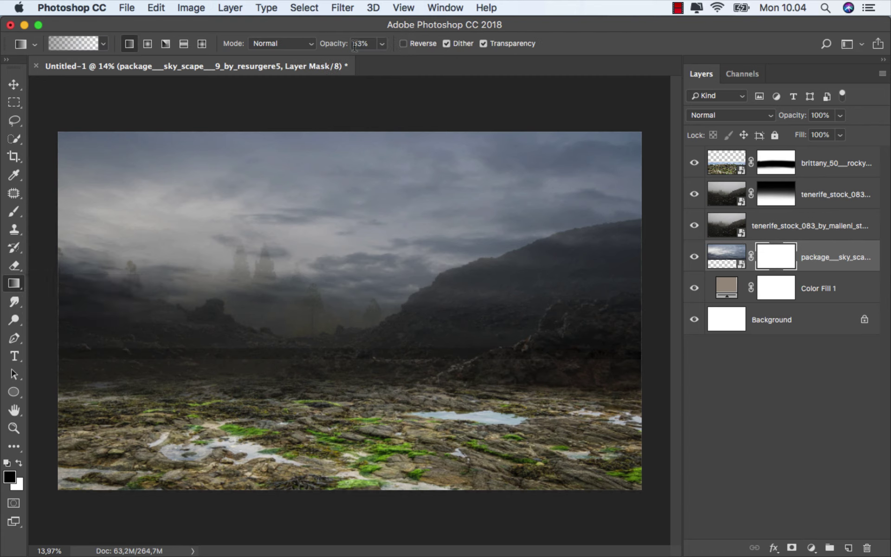
click(382, 43)
drag(394, 61, 454, 65)
scroll(360, 311, up, 1)
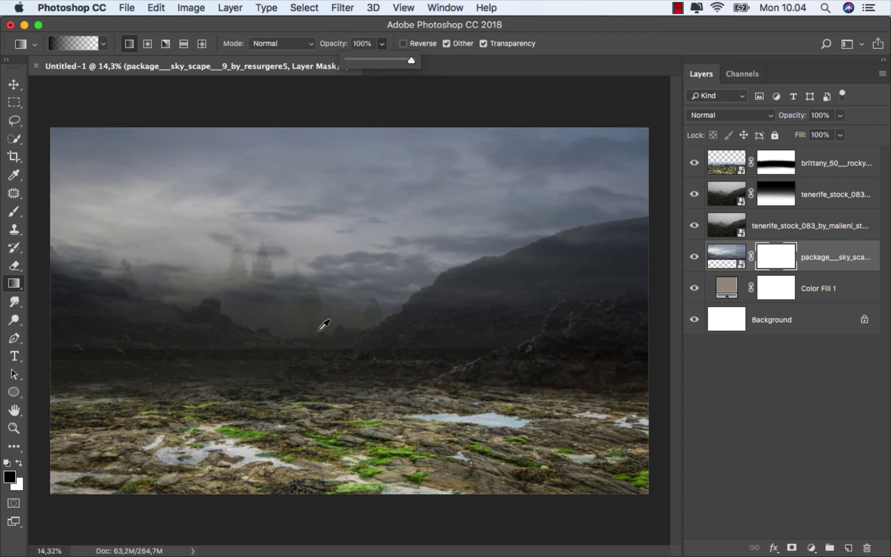
drag(323, 406, 322, 295)
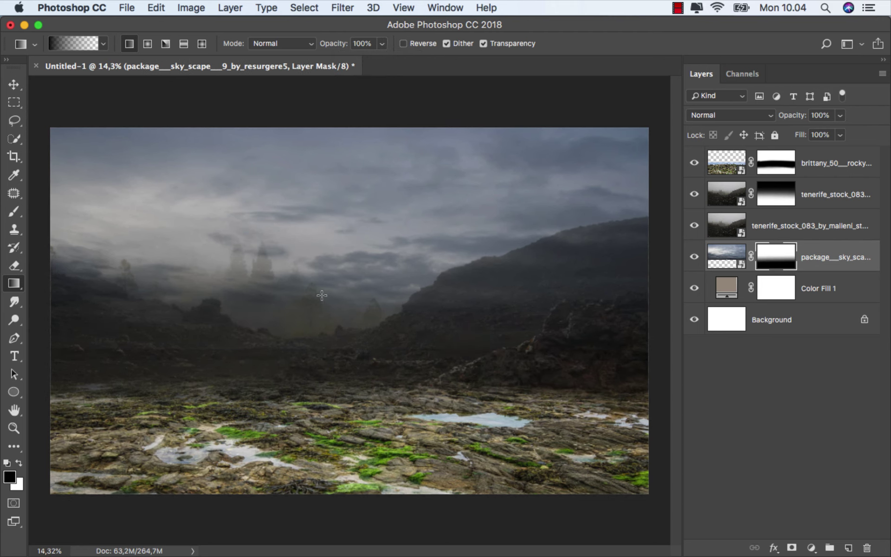
Step: Draw further upward gradients on the sky layer's mask from the middle, right and left to clear the clouds off the mountains
drag(316, 409, 318, 253)
drag(538, 434, 483, 234)
drag(563, 392, 463, 167)
drag(137, 389, 230, 148)
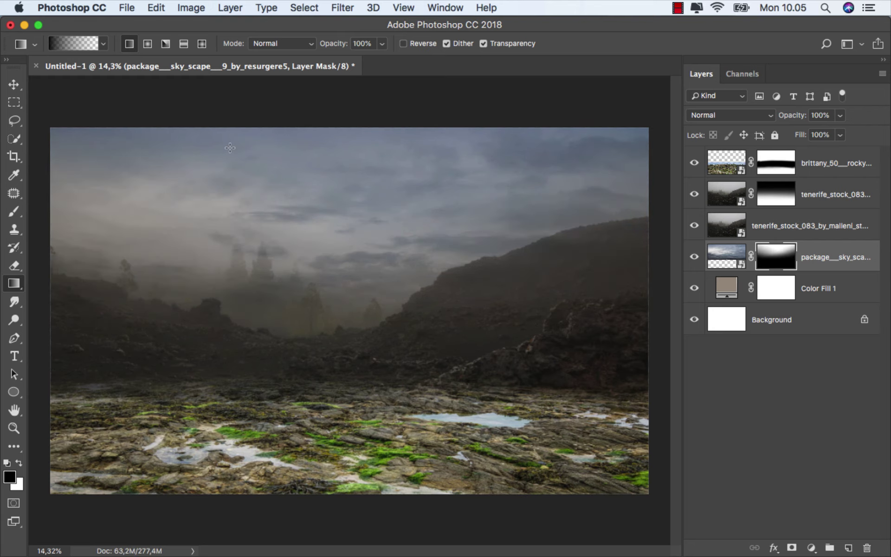
scroll(235, 142, up, 1)
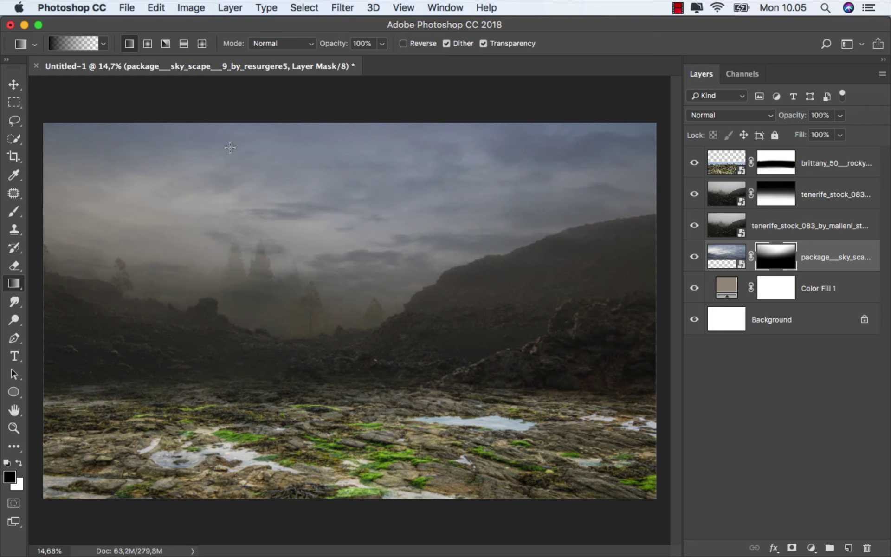
Step: Compare the sky layer hidden and shown, and extend its mask fade higher with more upward gradients across the left, right and middle
click(694, 256)
click(695, 257)
drag(126, 414, 198, 150)
drag(567, 433, 463, 117)
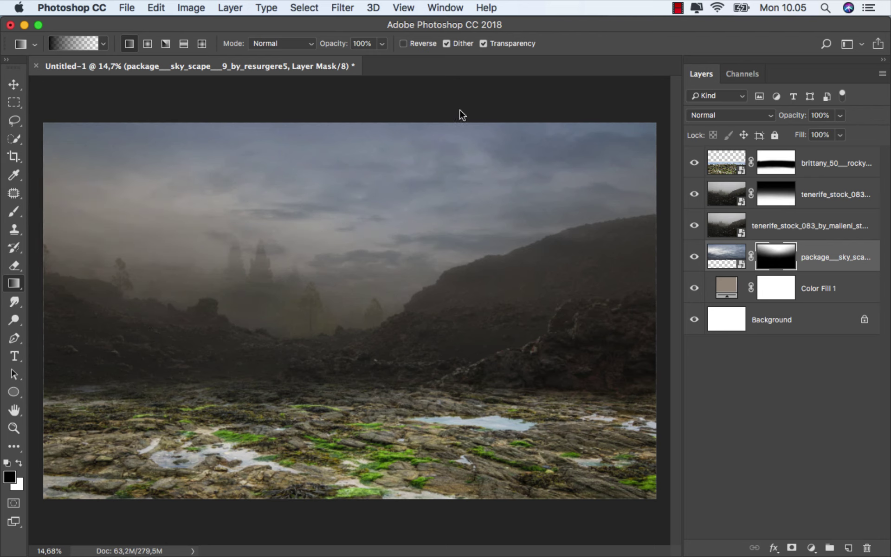
drag(402, 346, 386, 193)
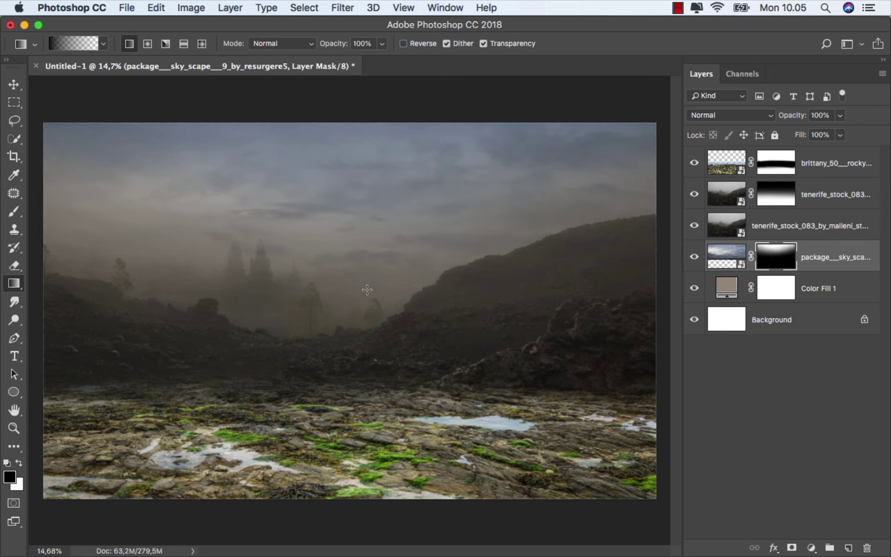
scroll(367, 290, up, 2)
drag(293, 447, 297, 183)
scroll(298, 181, down, 1)
Step: Add a Hue/Saturation adjustment layer directly above the sky layer
click(809, 262)
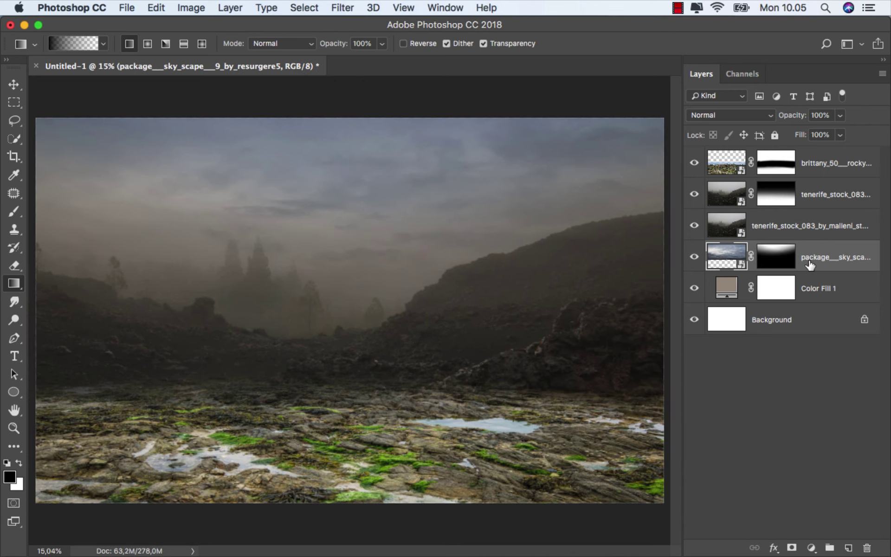
click(809, 548)
click(772, 394)
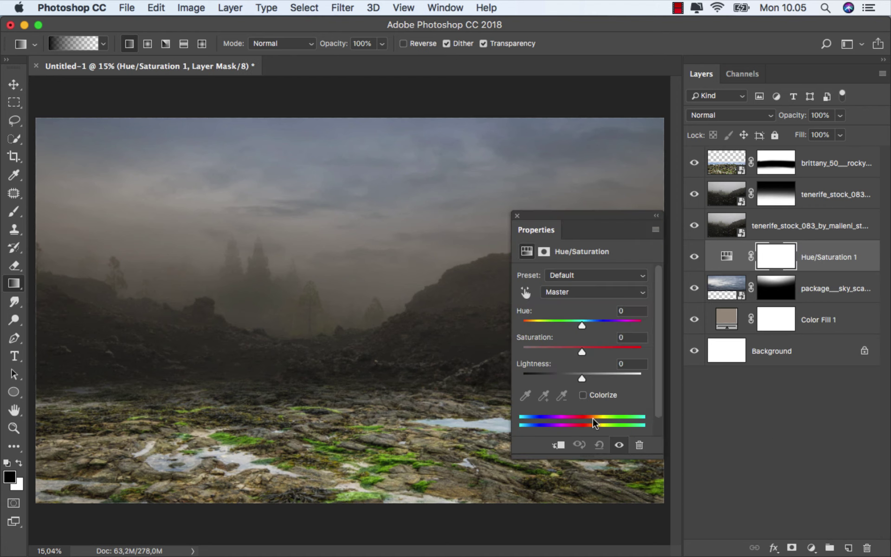
Step: Clip the Hue/Saturation adjustment to the sky layer and lower its saturation to -90
click(559, 444)
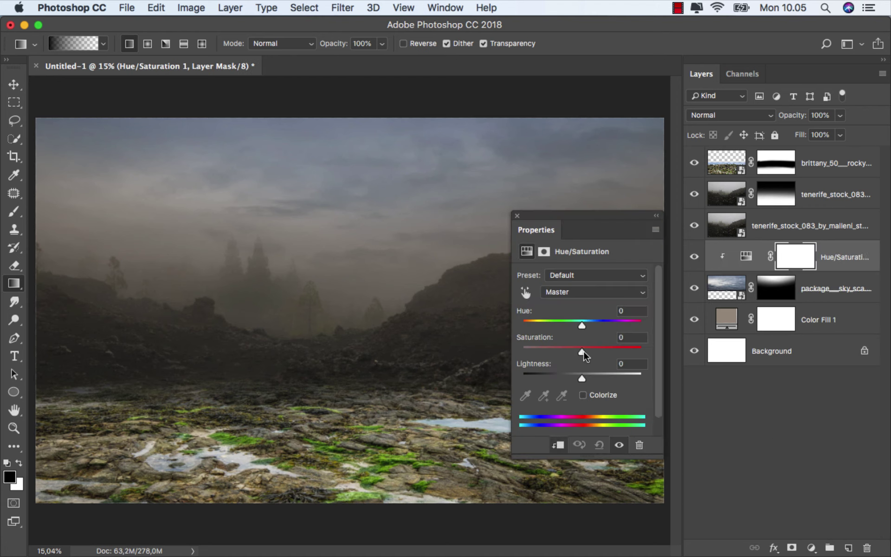
drag(583, 351, 522, 352)
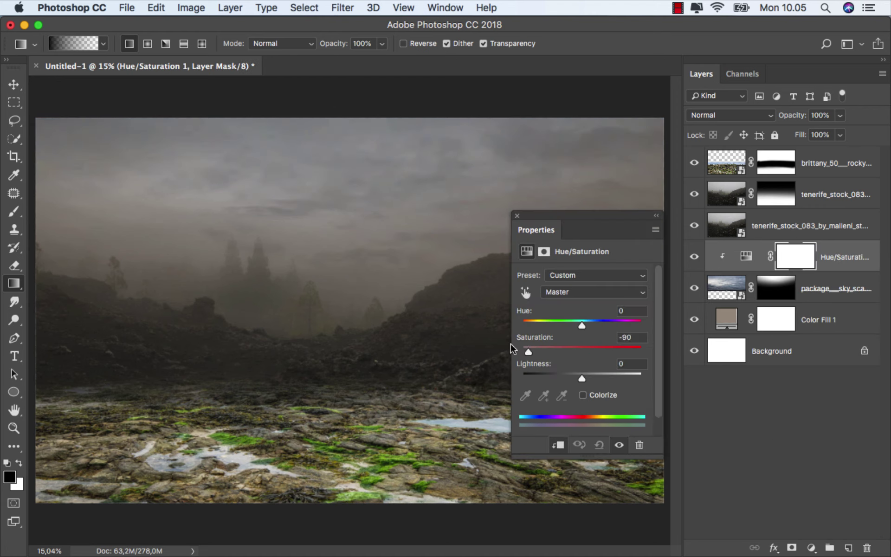
click(518, 215)
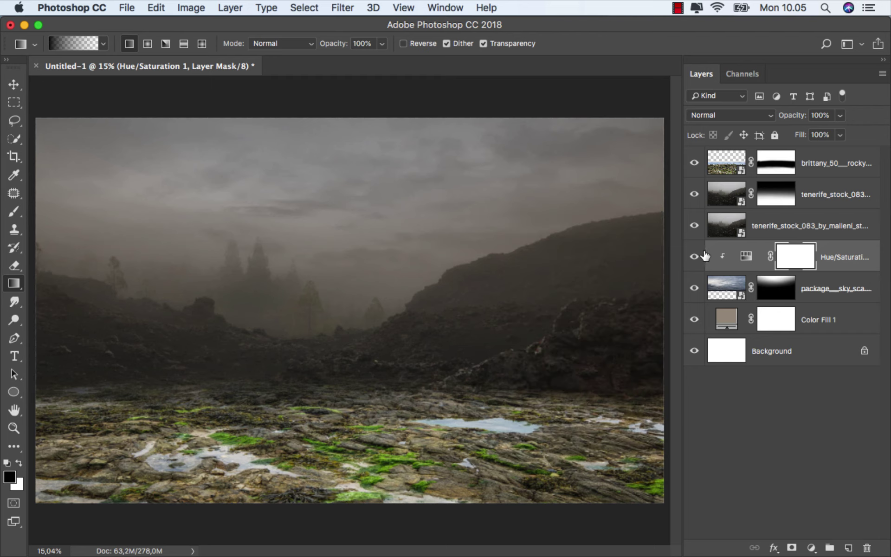
Step: Add a new empty layer above the sky's Hue/Saturation adjustment and choose the Brush tool with a pale cream foreground colour
click(831, 266)
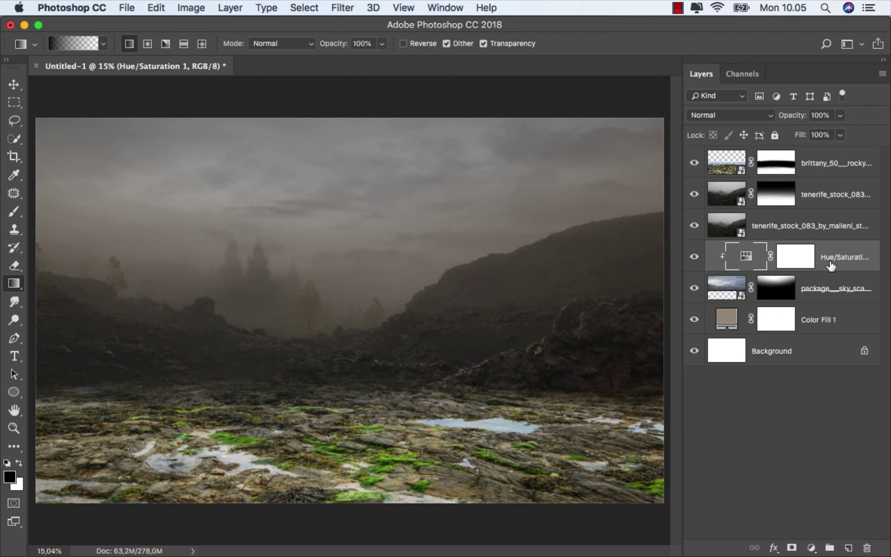
click(848, 547)
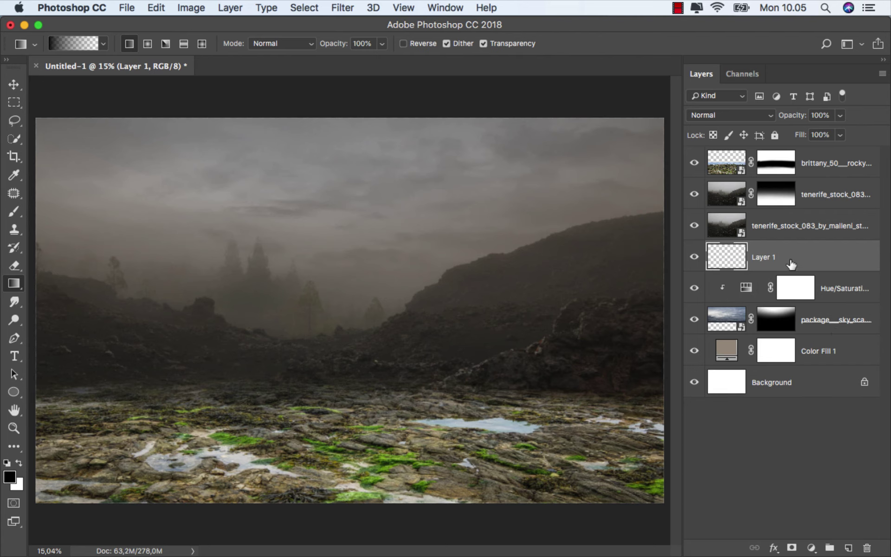
right_click(14, 211)
click(69, 208)
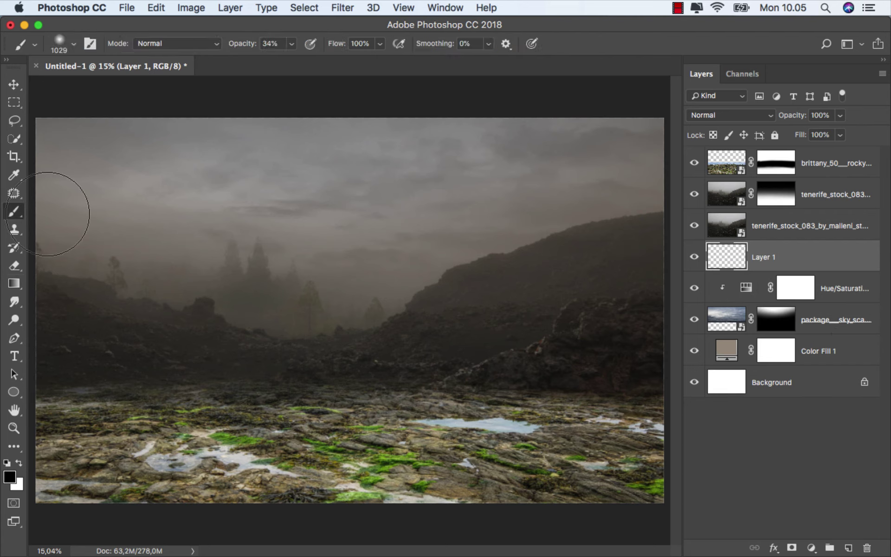
click(10, 478)
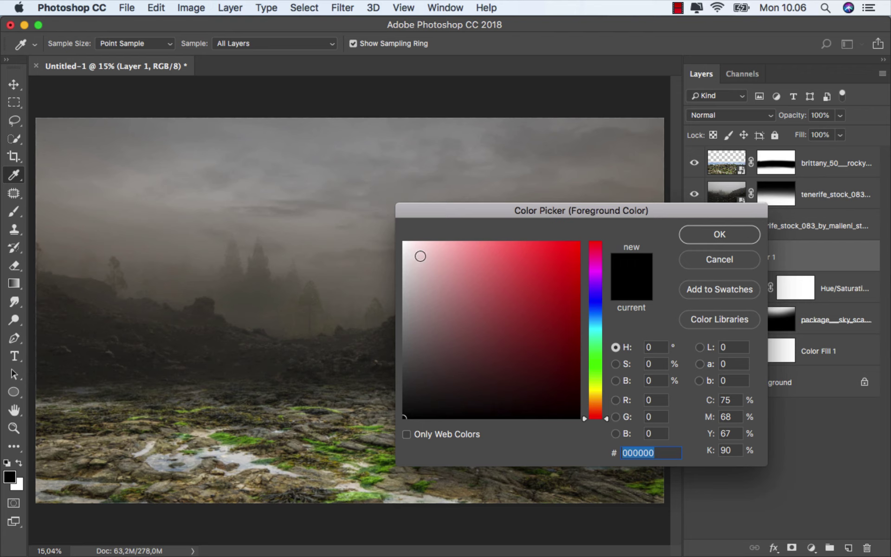
drag(420, 256, 423, 236)
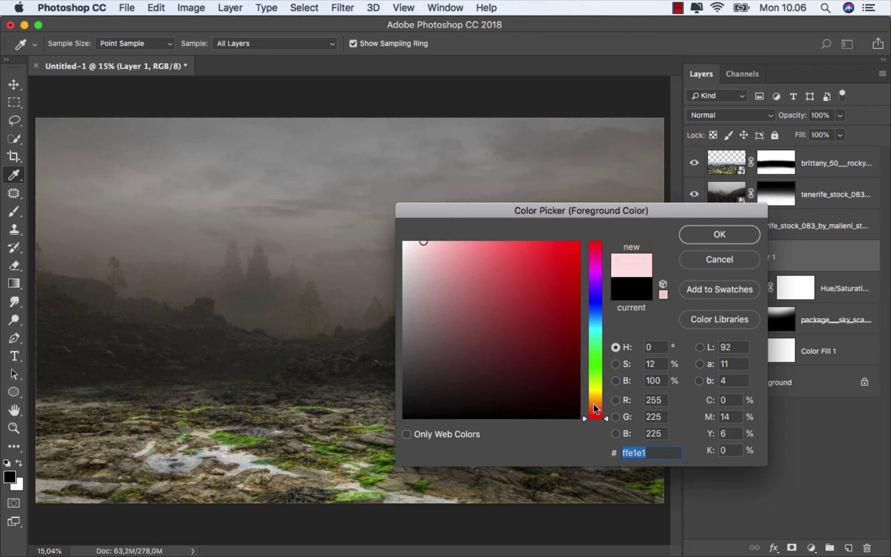
drag(593, 404, 596, 394)
click(697, 242)
key(b)
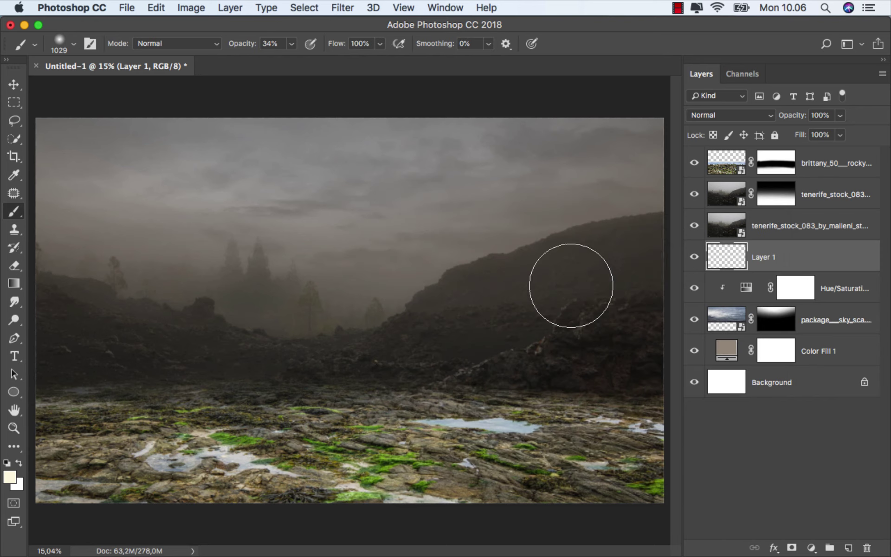
Step: Paint a single soft cream glow over the valley between the hills with a 1500 px brush at 100% opacity
mouse_move(289, 47)
mouse_down()
mouse_move(299, 63)
mouse_move(377, 72)
mouse_up()
click(599, 48)
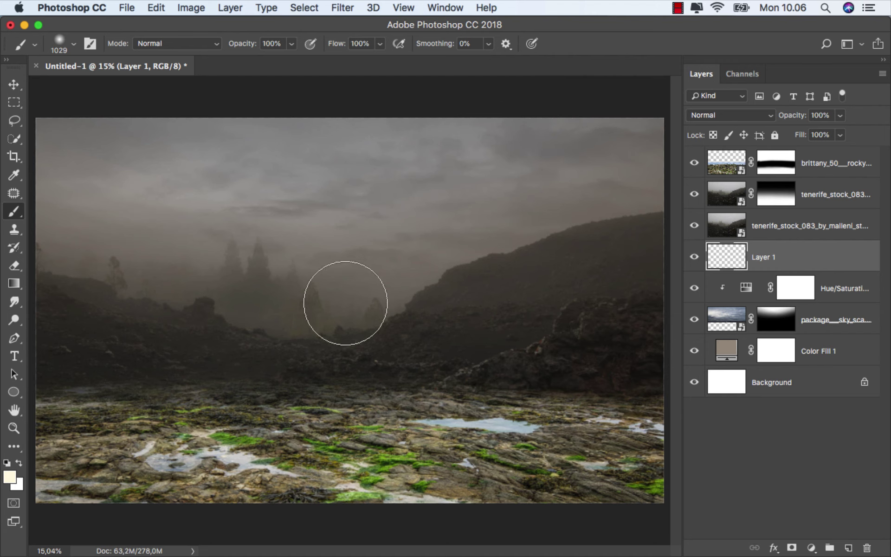
key(bracketright)
key(bracketright)
key(bracketright)
key(bracketright)
key(bracketright)
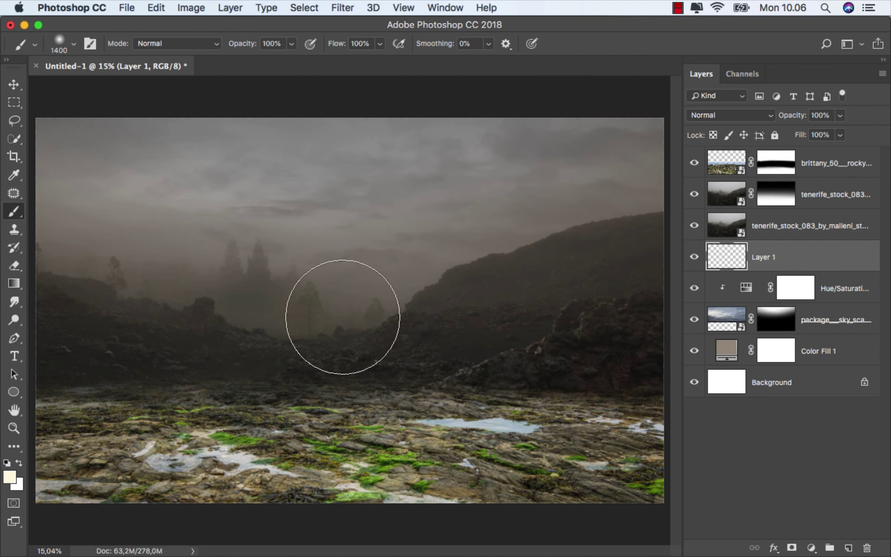
click(337, 316)
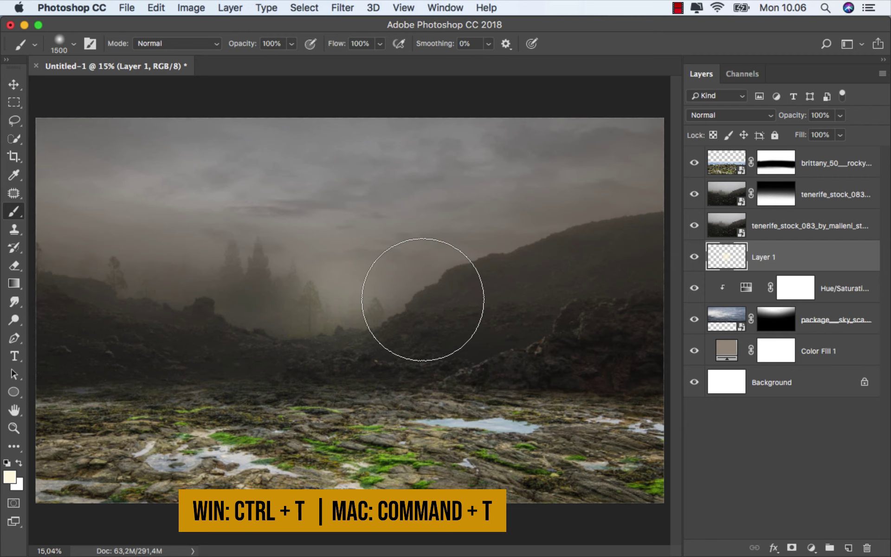
Step: Enlarge the painted glow with Free Transform to about 246% width and 154% height so it spans the whole scene
key(super+t)
drag(465, 188, 545, 127)
scroll(527, 331, down, 1)
drag(523, 330, 653, 319)
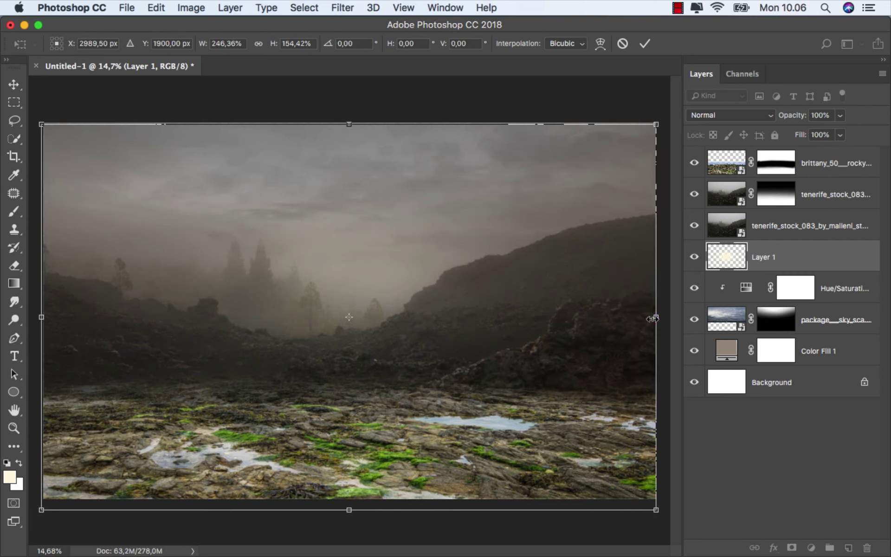
click(645, 44)
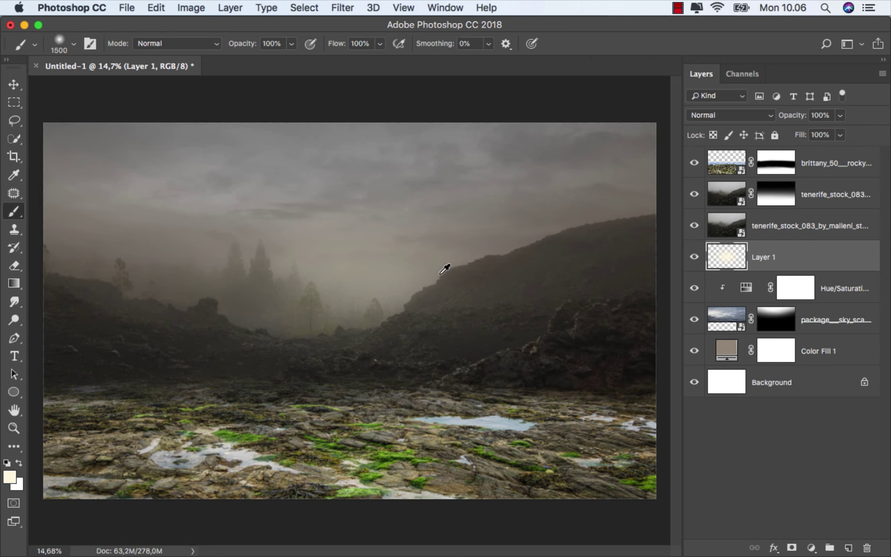
scroll(422, 270, up, 1)
key(v)
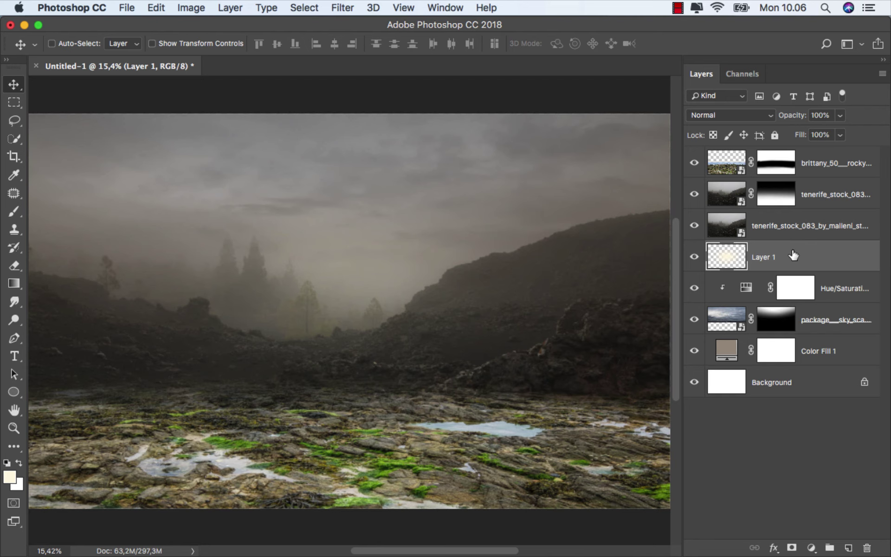
Step: Clip a Hue/Saturation adjustment to the rocky beach layer, with saturation at -100 and the adjustment layer's fill reduced to 64%
click(811, 164)
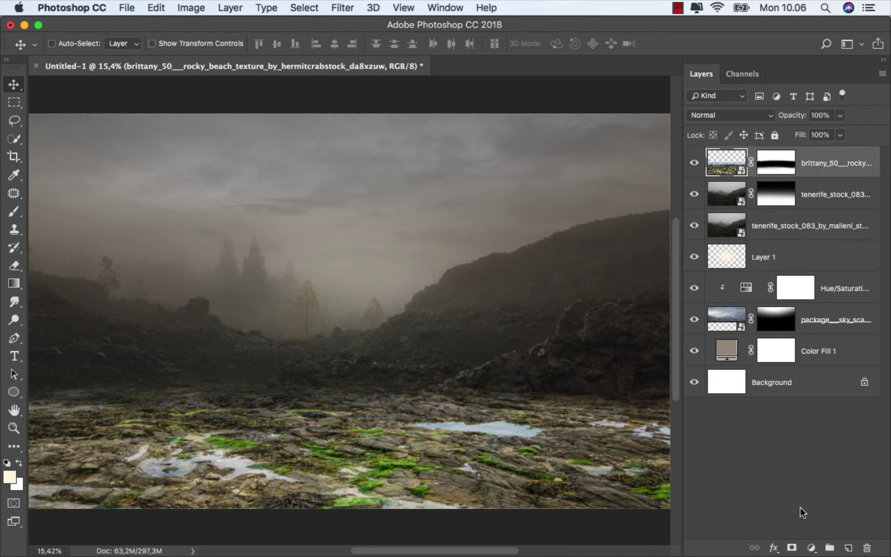
click(812, 548)
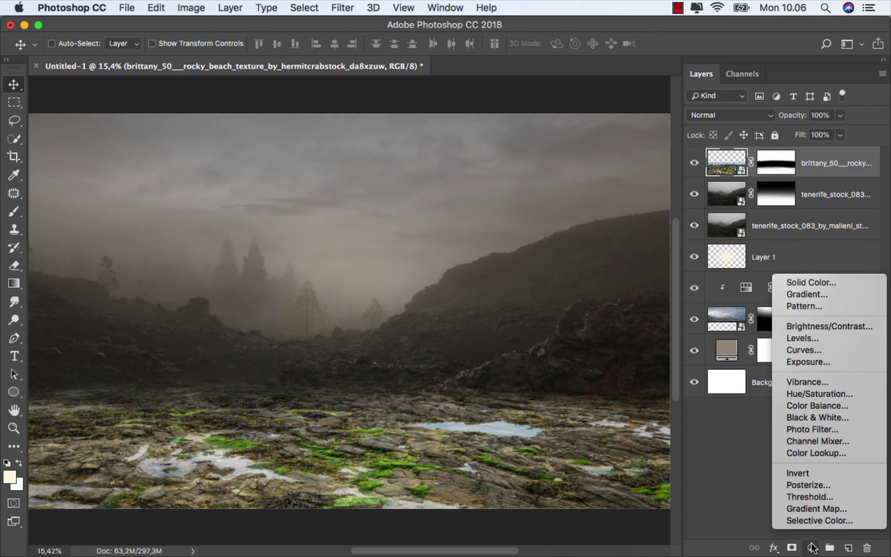
click(827, 395)
click(560, 444)
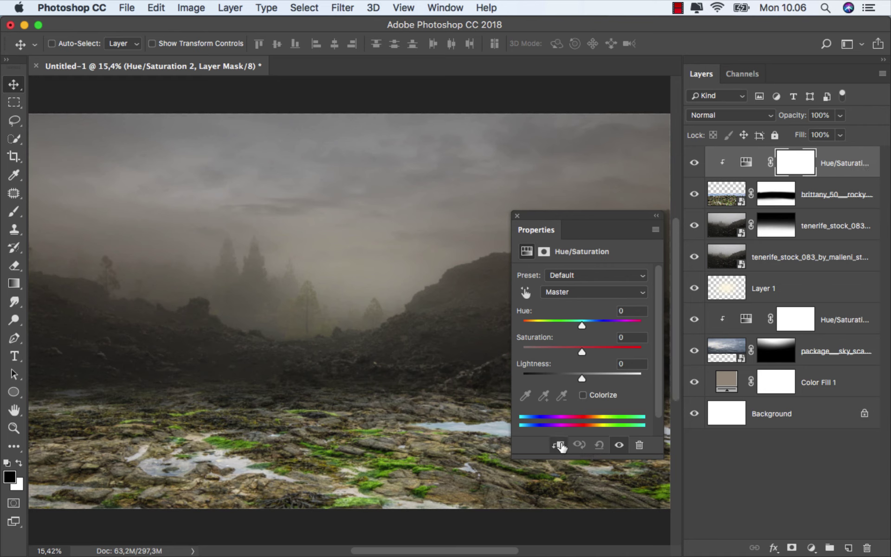
drag(581, 352, 493, 357)
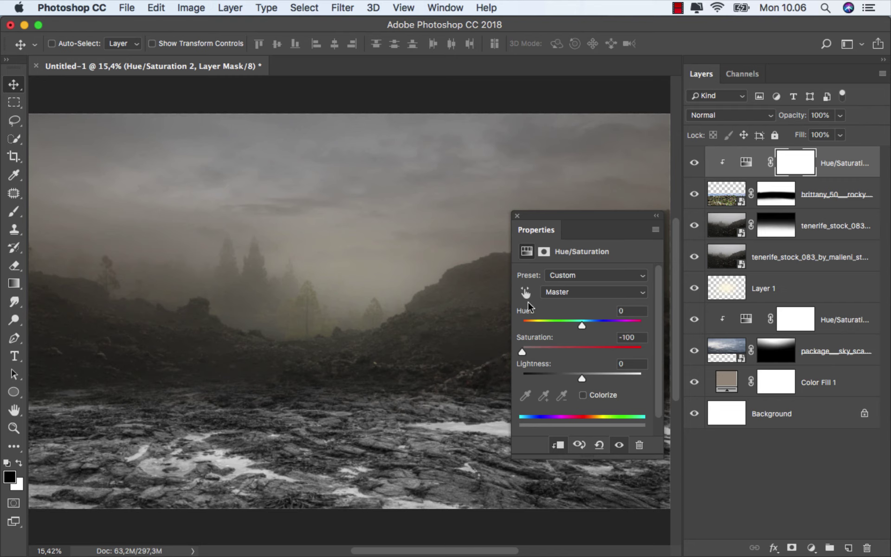
click(517, 216)
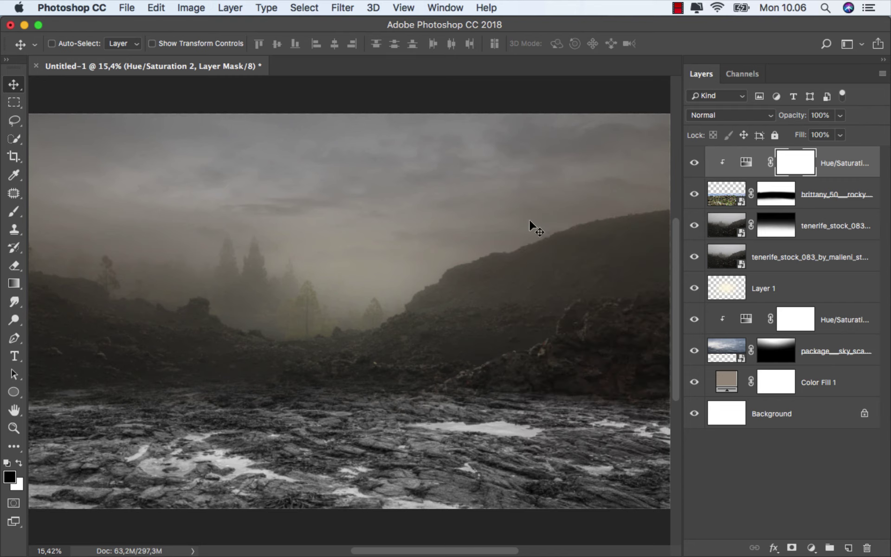
click(841, 136)
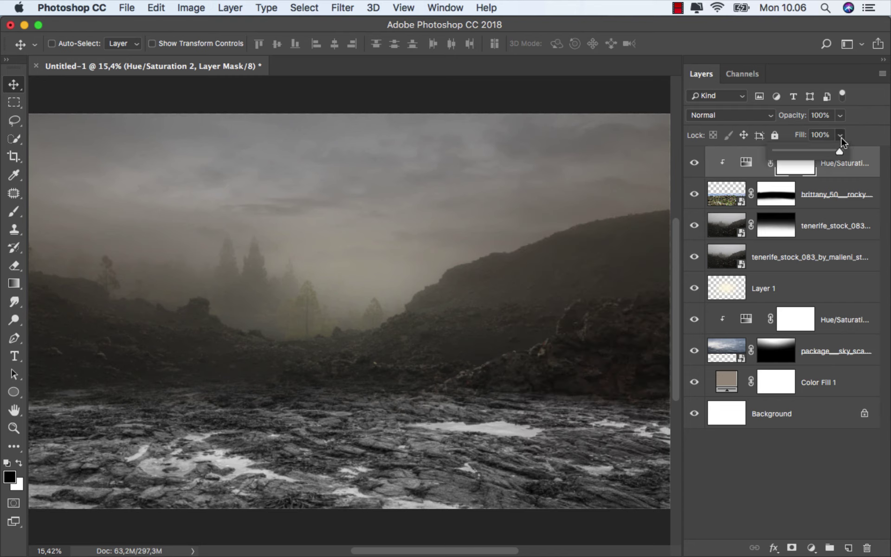
click(830, 171)
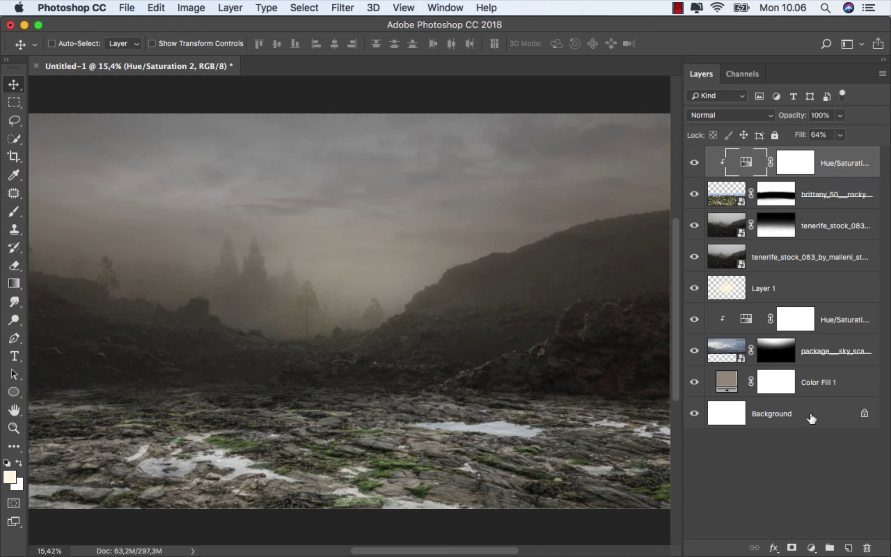
Step: Clip a Selective Color adjustment to the rocky beach, set its Neutrals to Cyan -2% and Black +6%, and compare it hidden and shown
click(811, 547)
click(817, 521)
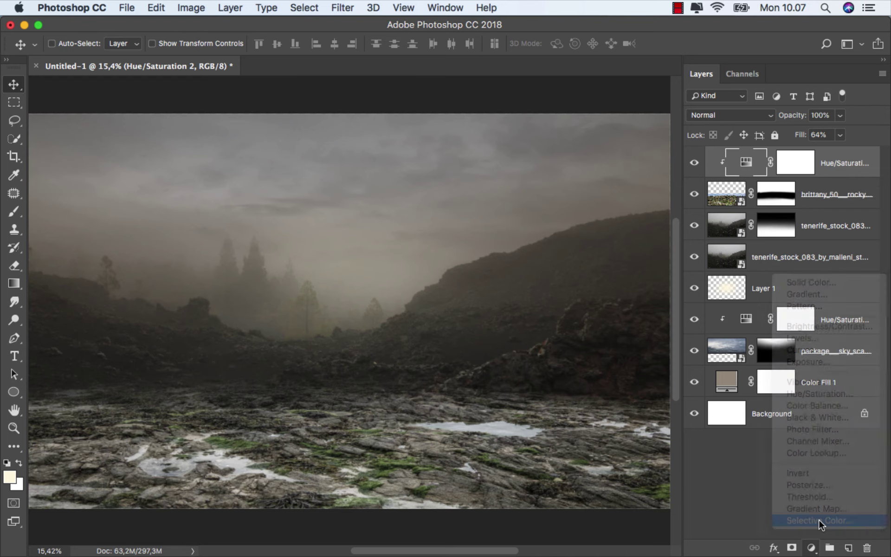
click(558, 445)
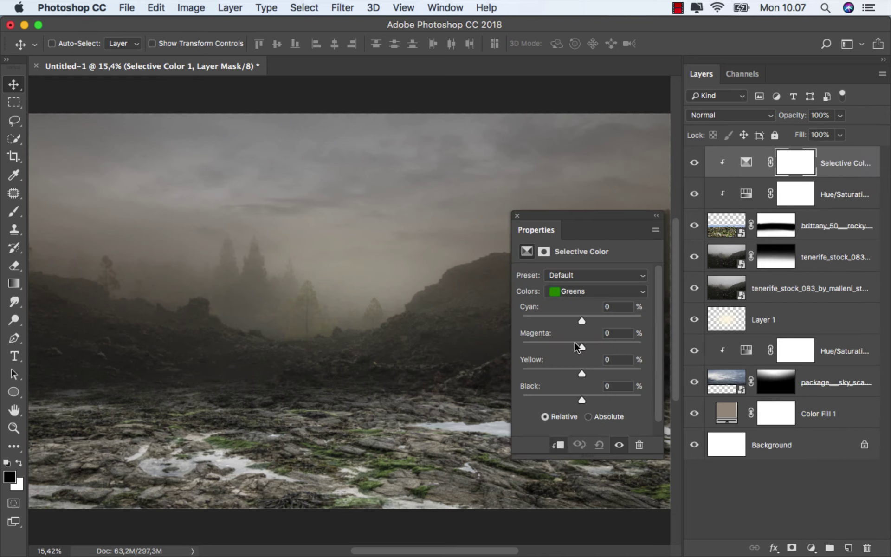
click(573, 288)
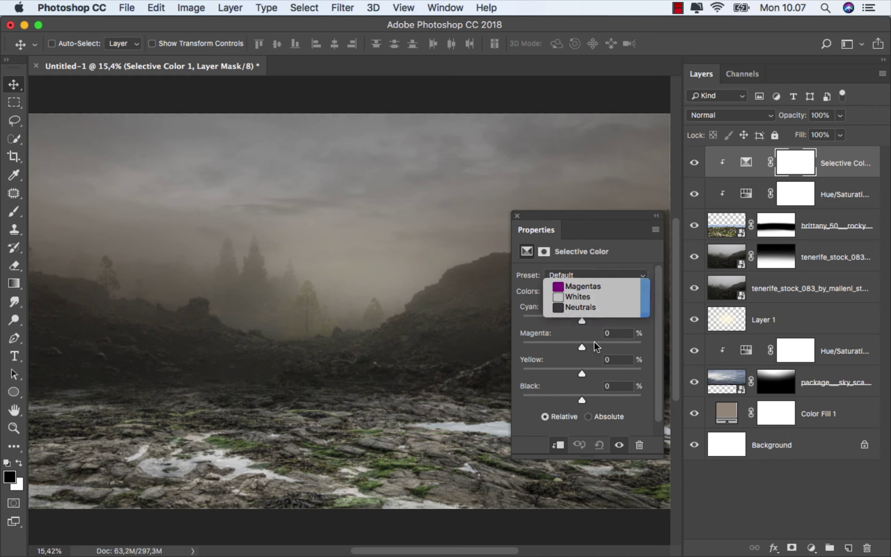
click(593, 341)
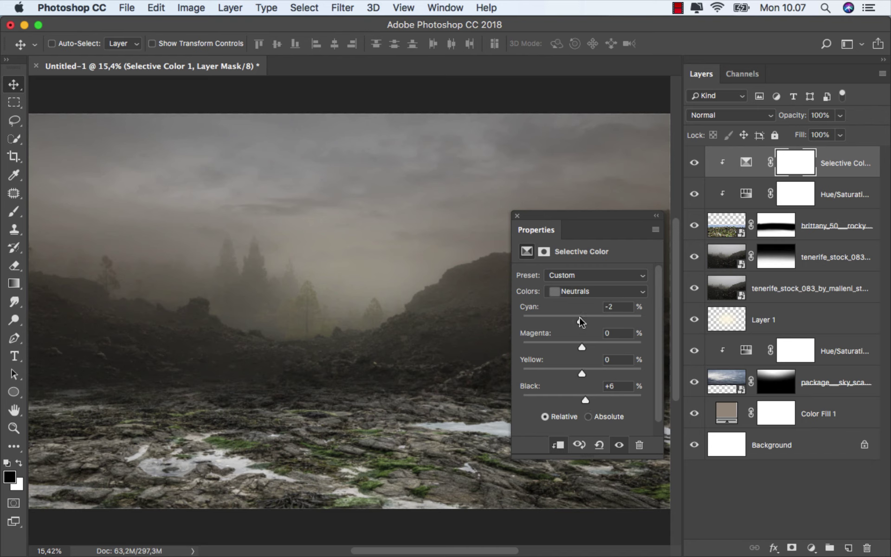
click(517, 214)
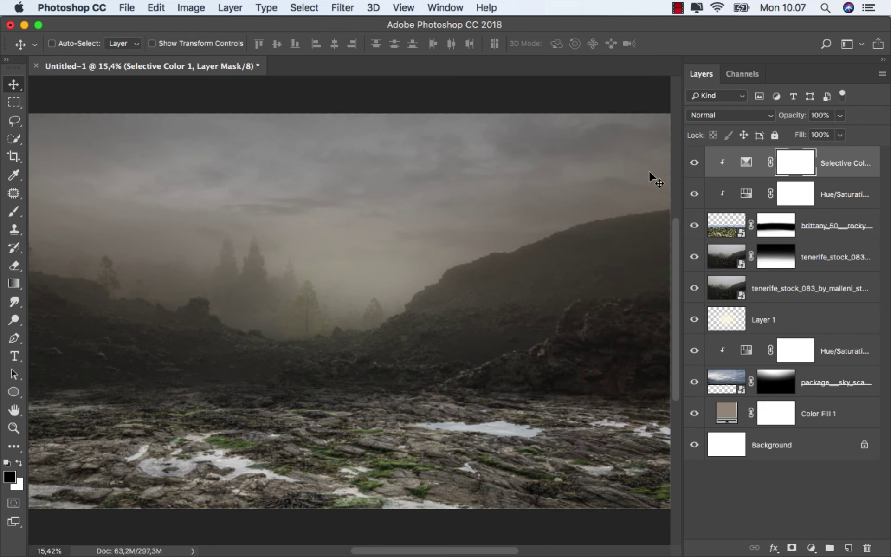
click(694, 161)
click(694, 161)
Step: Add a Levels adjustment clipped to the rocky beach and darken it by lowering the white output level to 101
click(831, 171)
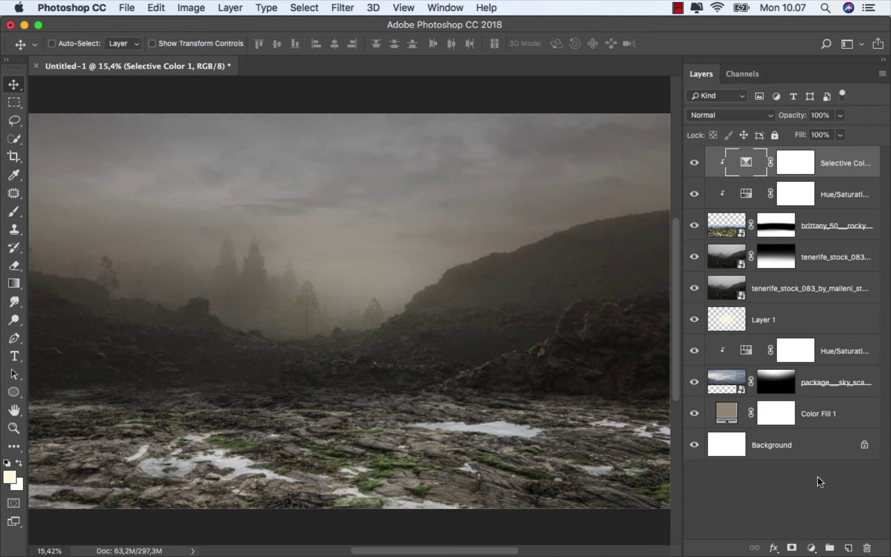
click(807, 548)
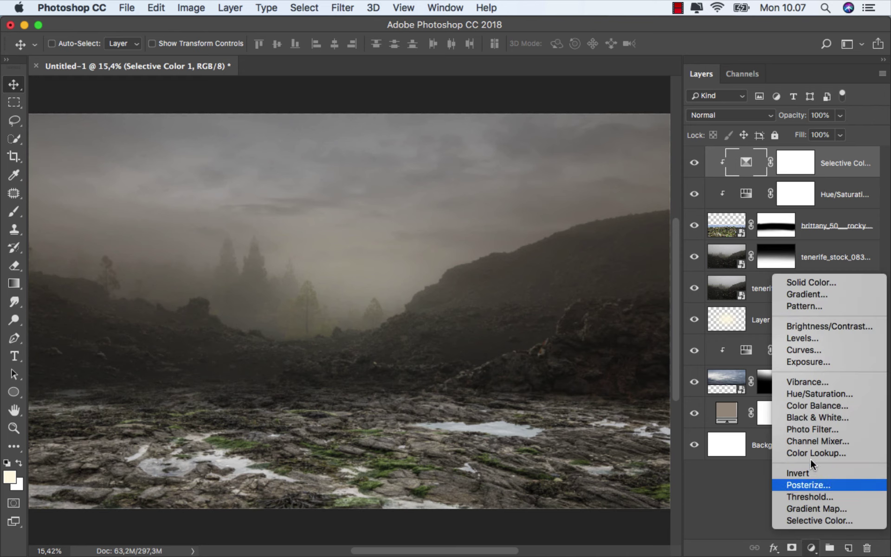
click(820, 339)
click(558, 446)
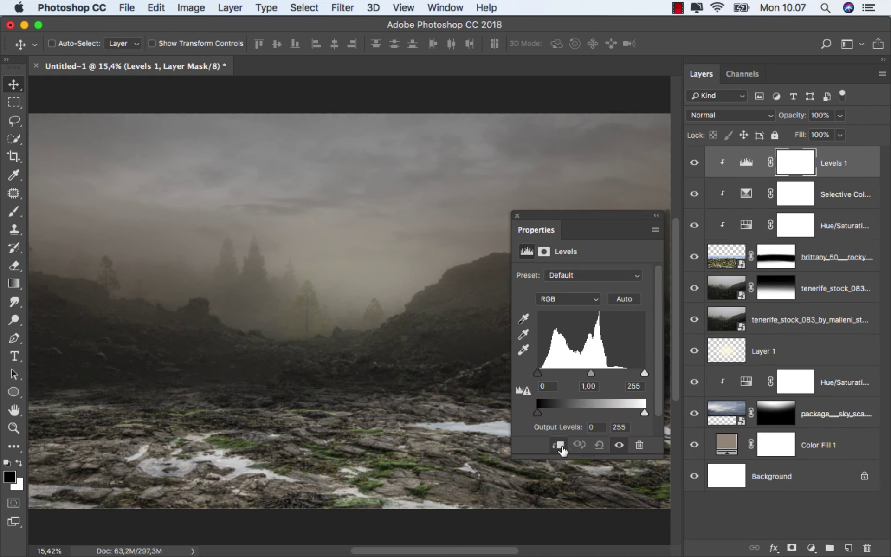
drag(613, 222, 635, 216)
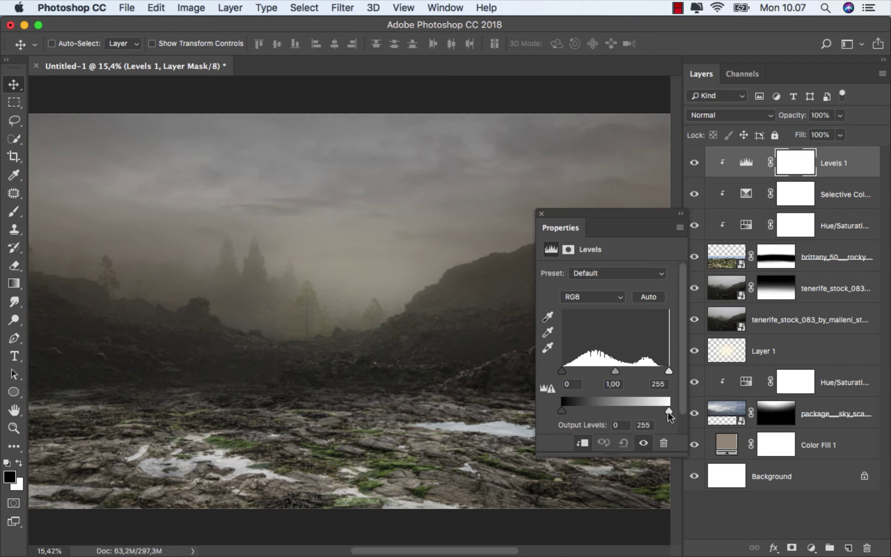
drag(669, 411, 604, 411)
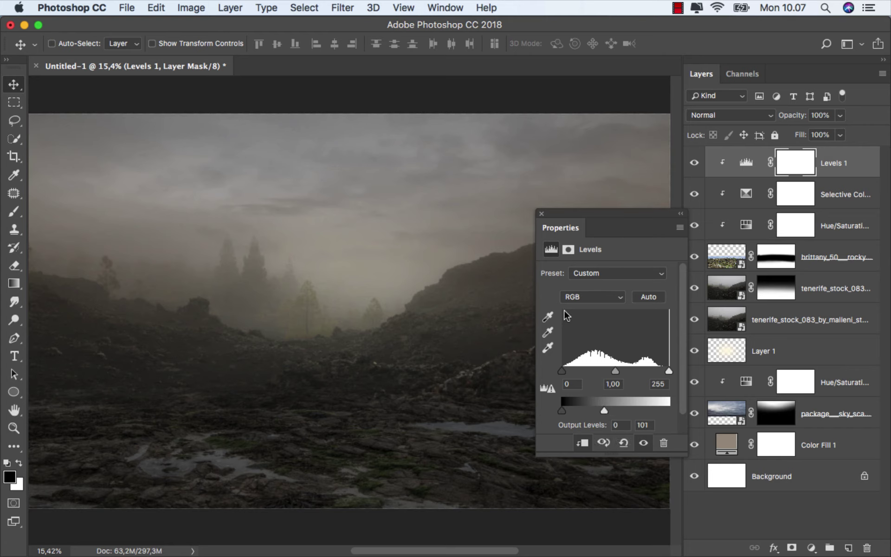
click(542, 212)
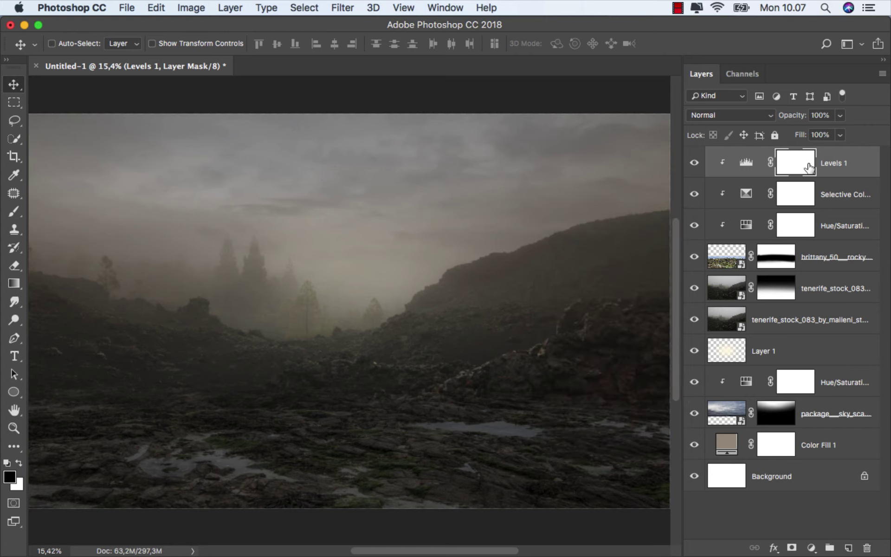
Step: Paint one black dab with a soft 900 px brush on the Levels mask, over the middle of the rocky foreground
click(14, 211)
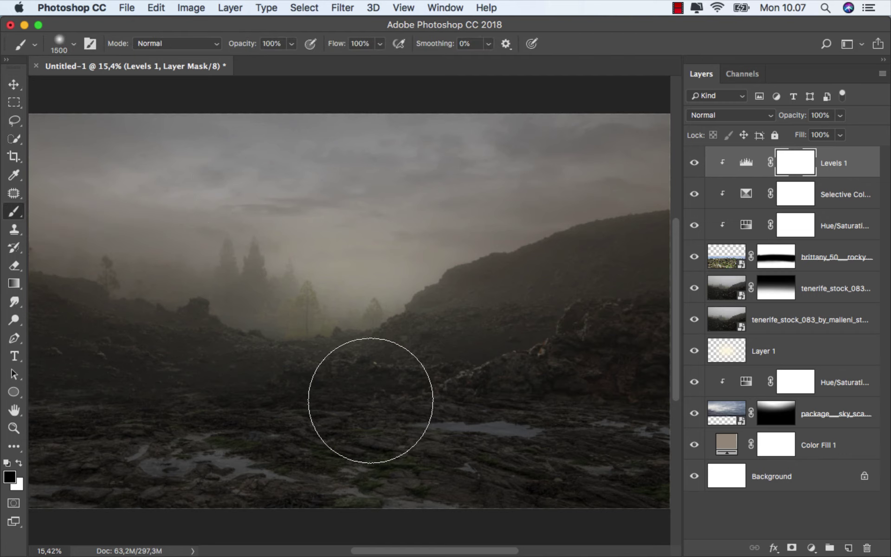
key(bracketleft)
key(bracketleft)
key(bracketleft)
key(bracketleft)
key(bracketleft)
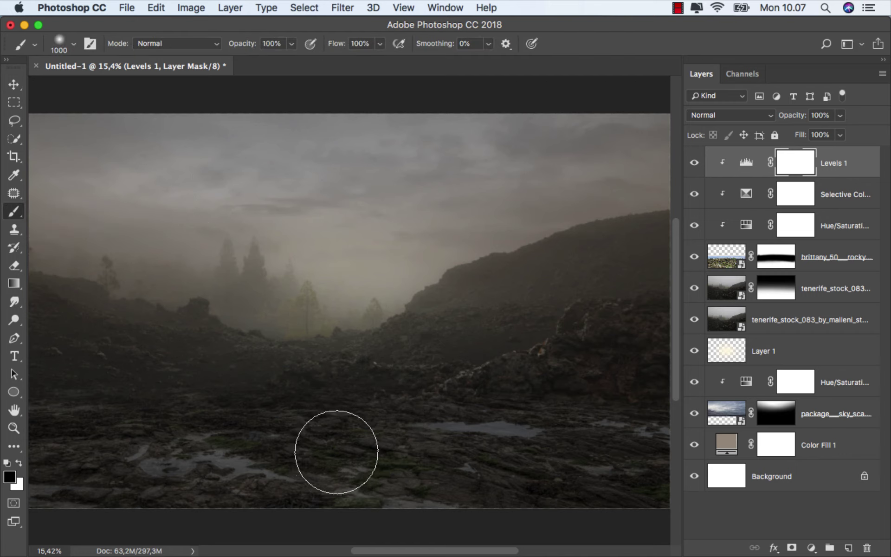
key(bracketleft)
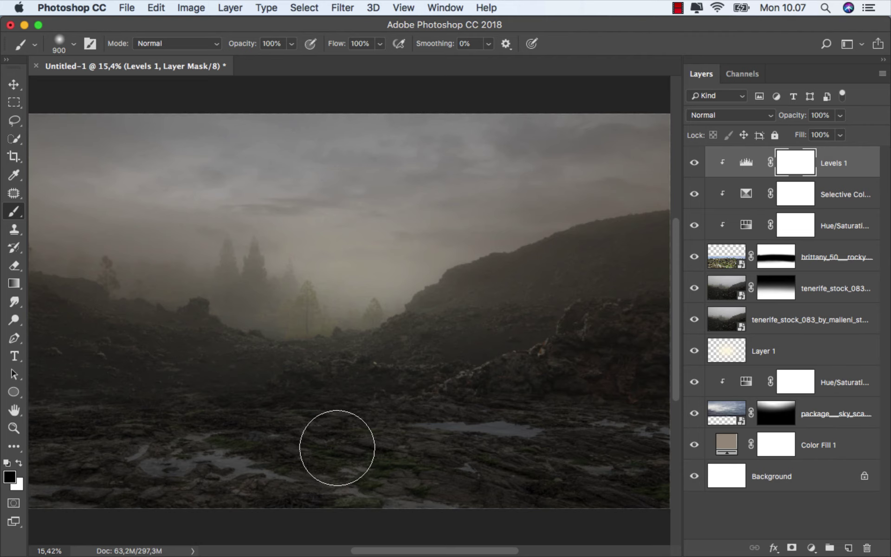
click(337, 445)
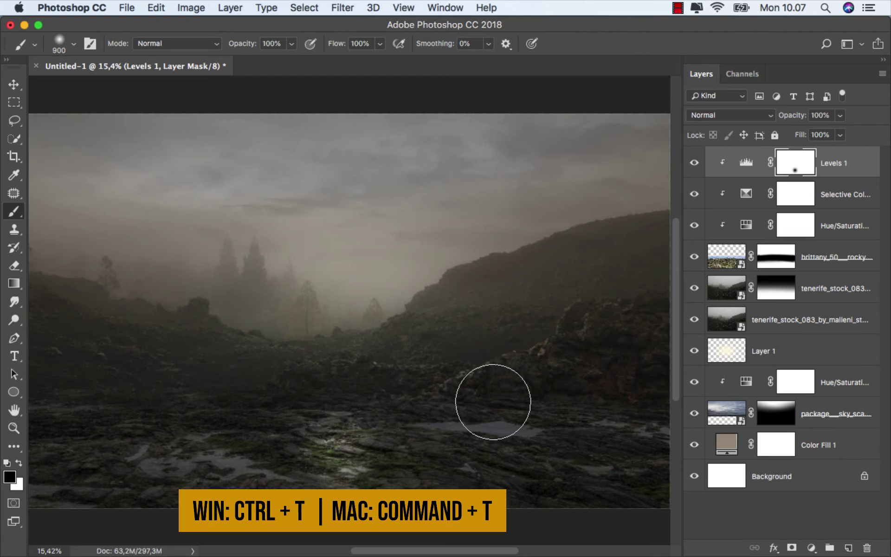
Step: Stretch the Levels mask's dab with Free Transform to about 411% width across the foreground and adjust its height and position
key(super+t)
drag(413, 432, 656, 416)
scroll(623, 423, down, 1)
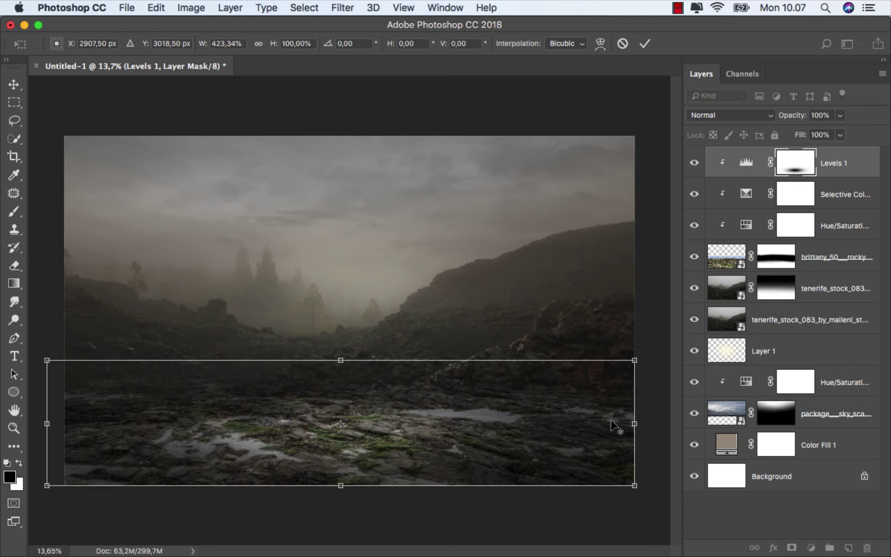
mouse_move(50, 420)
mouse_down()
mouse_move(73, 420)
mouse_move(64, 421)
mouse_up()
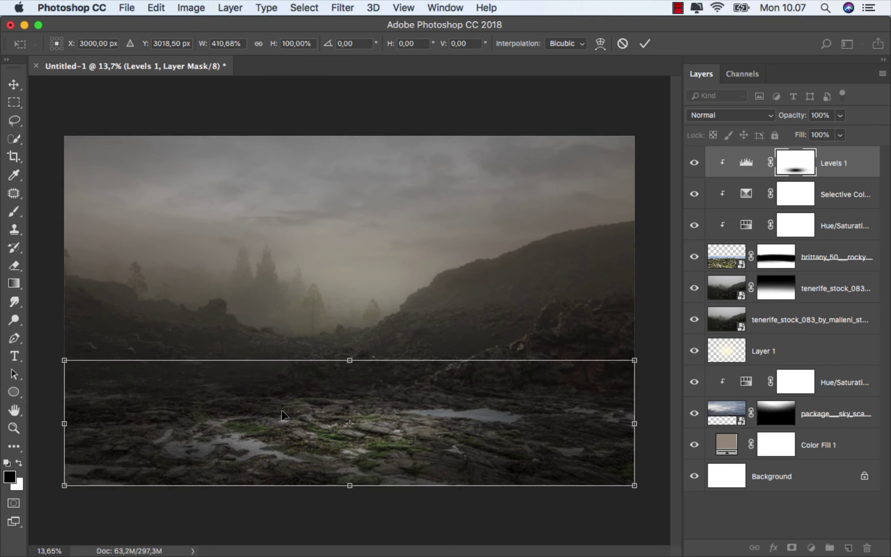
mouse_move(367, 367)
mouse_down()
mouse_move(351, 343)
mouse_move(370, 391)
mouse_move(371, 382)
mouse_up()
drag(350, 343, 351, 349)
click(644, 43)
key(b)
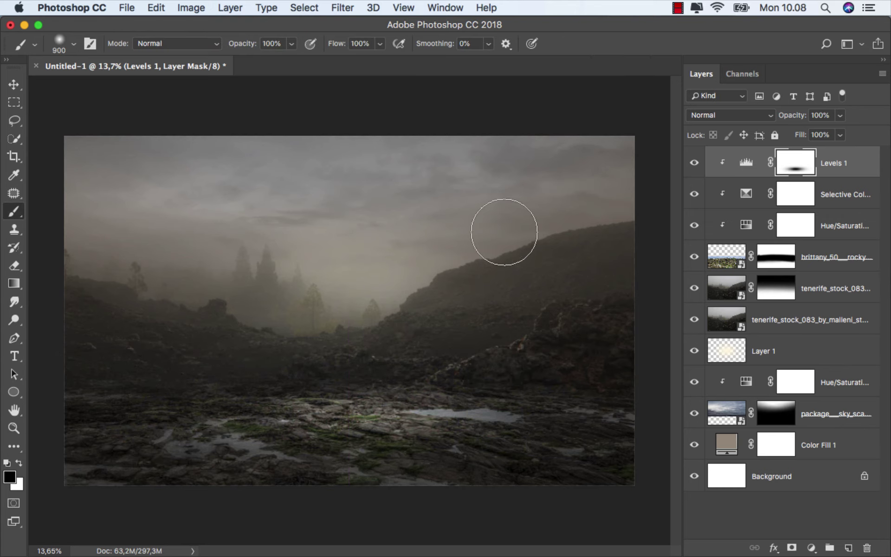
scroll(347, 323, up, 1)
scroll(350, 319, up, 1)
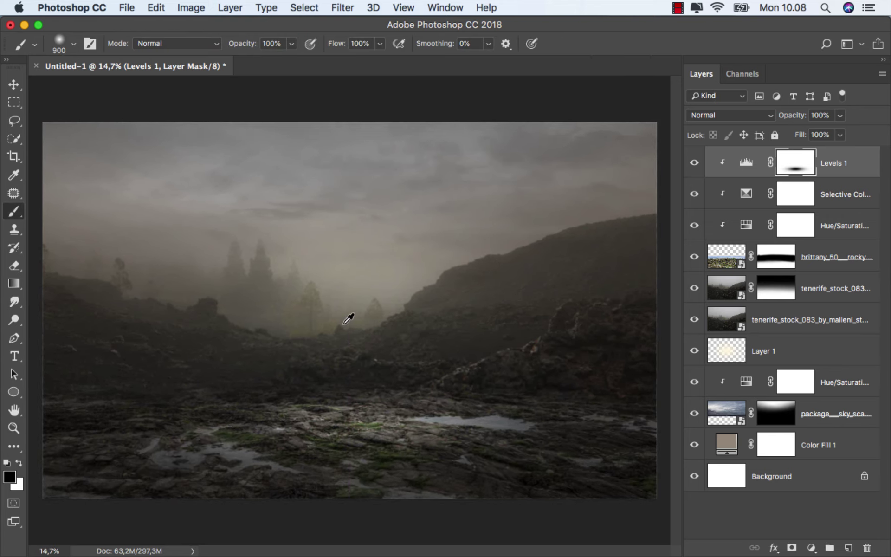
Step: Place the bear PNG pack image above the Levels adjustment and scale it to about 286.5%
click(835, 167)
key(v)
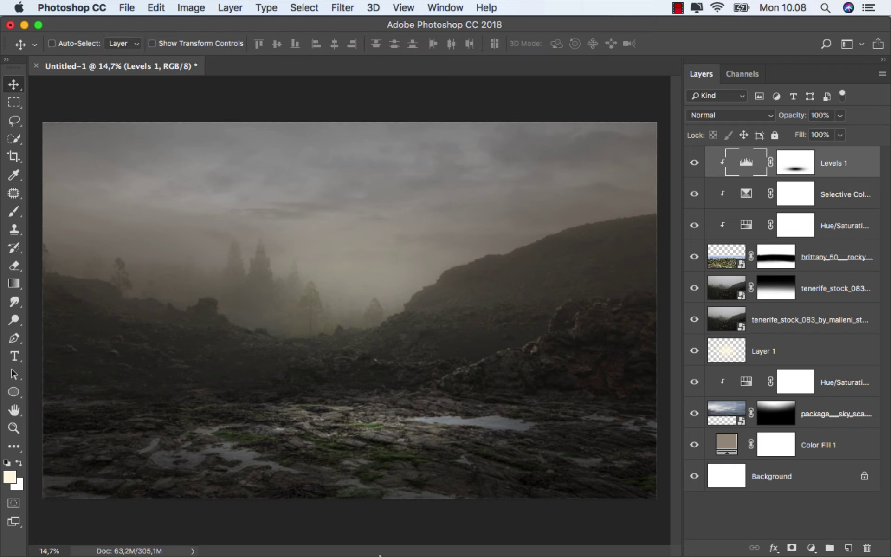
click(298, 522)
drag(163, 107, 342, 423)
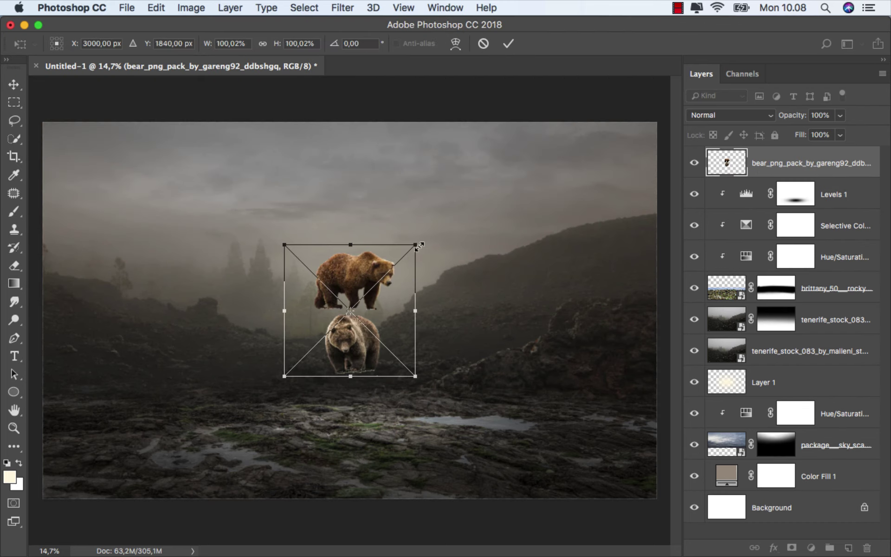
drag(419, 242, 534, 114)
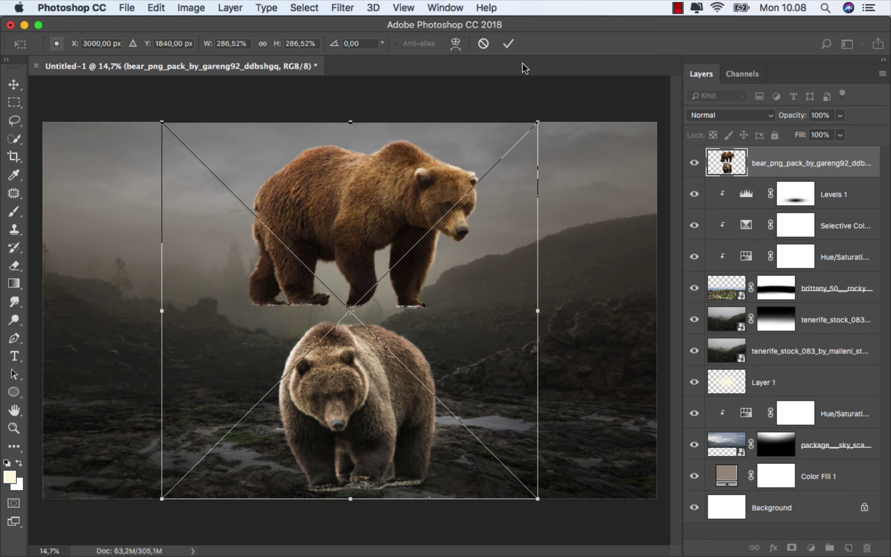
click(508, 44)
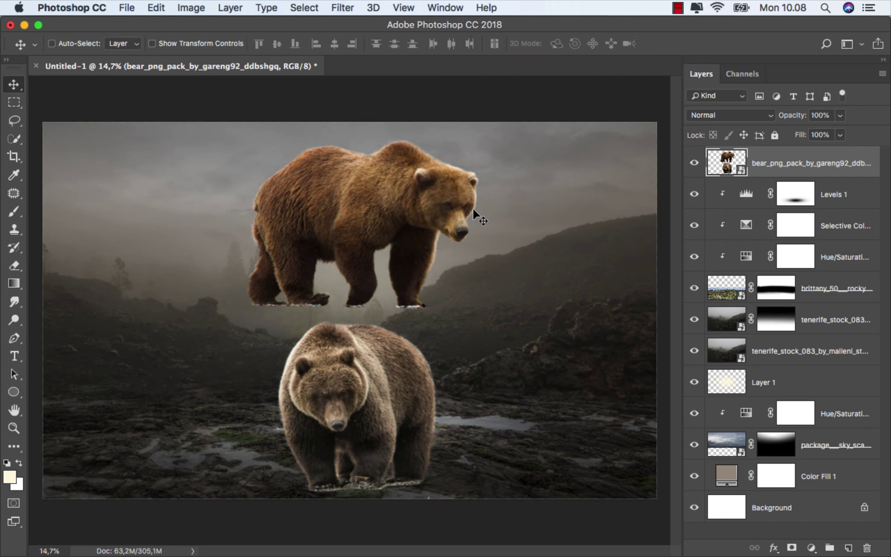
Step: Rasterize the bear pack layer and draw a loose Lasso selection around the upper, walking bear
right_click(797, 166)
click(694, 387)
click(14, 120)
mouse_move(282, 132)
mouse_down()
mouse_move(355, 121)
mouse_move(449, 148)
mouse_up()
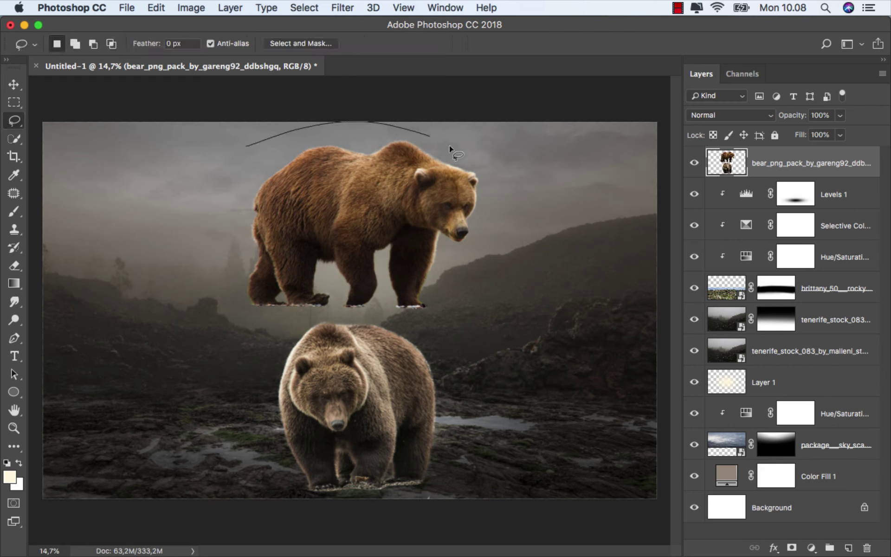
mouse_move(491, 204)
mouse_down()
mouse_move(473, 294)
mouse_move(455, 315)
mouse_move(415, 322)
mouse_up()
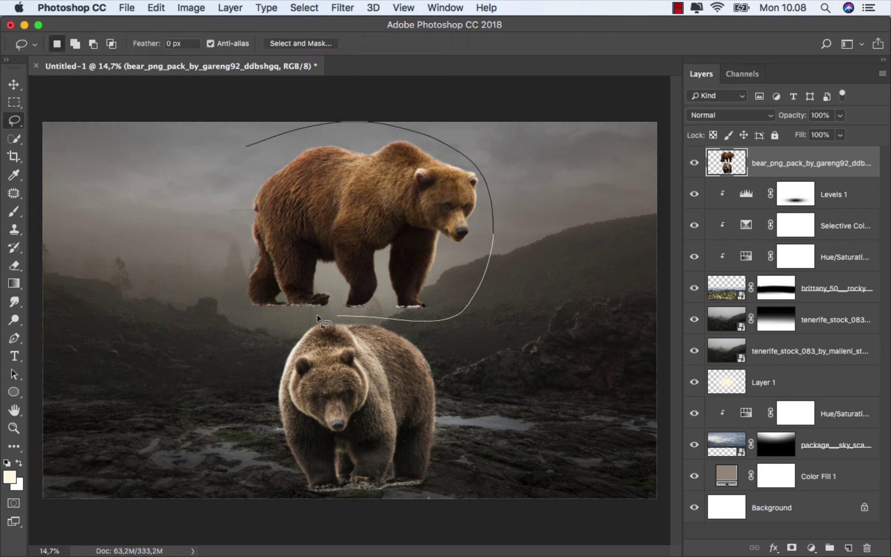
mouse_move(318, 317)
mouse_down()
mouse_move(248, 316)
mouse_move(198, 257)
mouse_move(200, 198)
mouse_up()
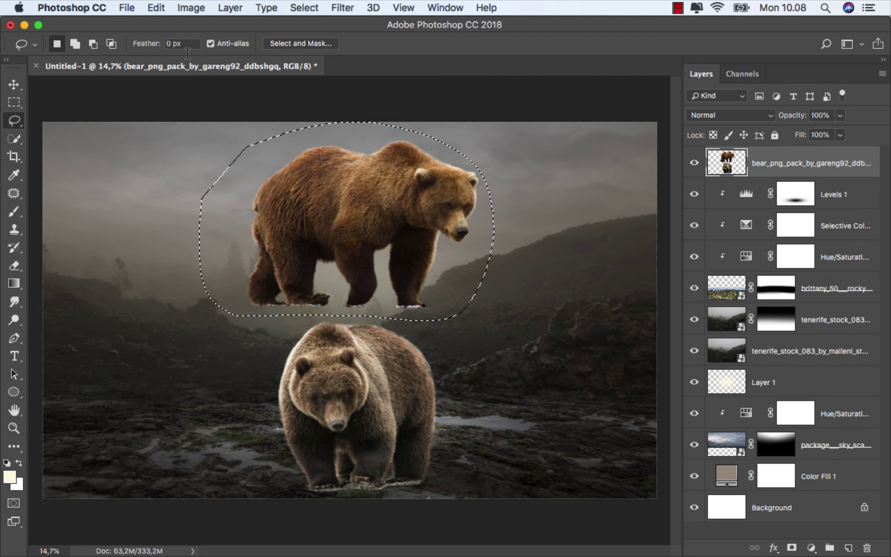
Step: Cut the selected walking bear and paste it onto its own layer
click(155, 8)
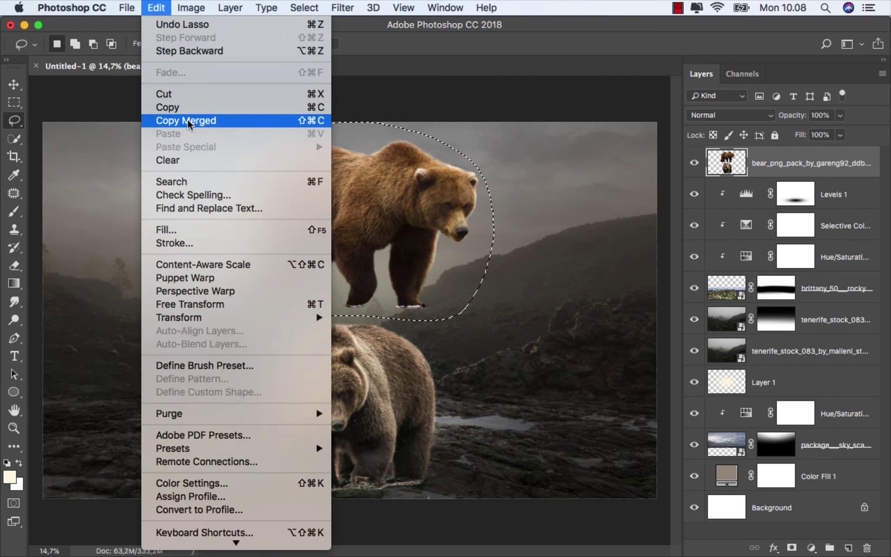
click(191, 94)
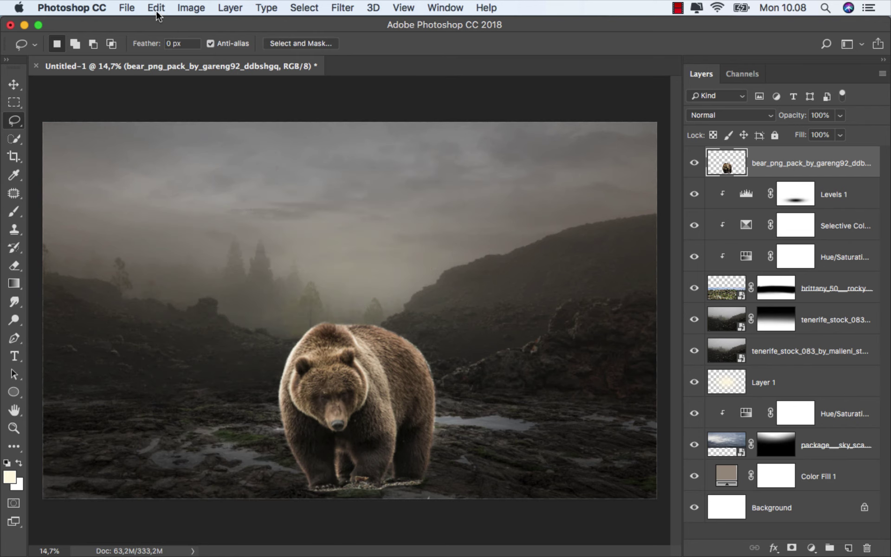
click(156, 8)
click(195, 135)
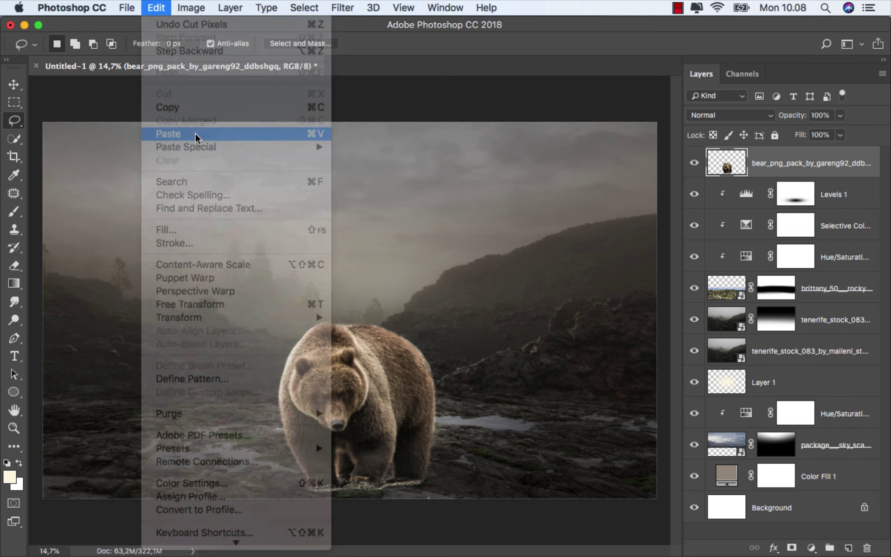
key(v)
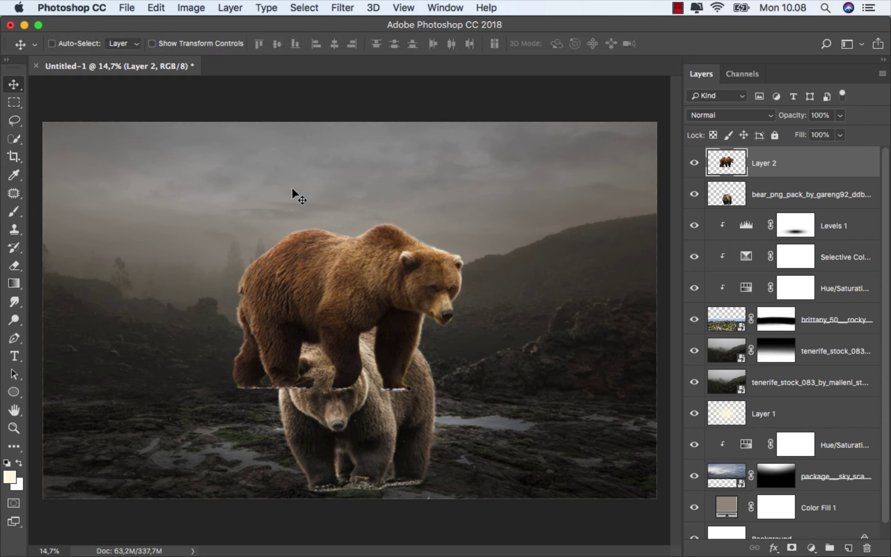
Step: Hide the front-facing bear's layer and move the walking bear down so it stands on the rocks
drag(354, 272, 355, 292)
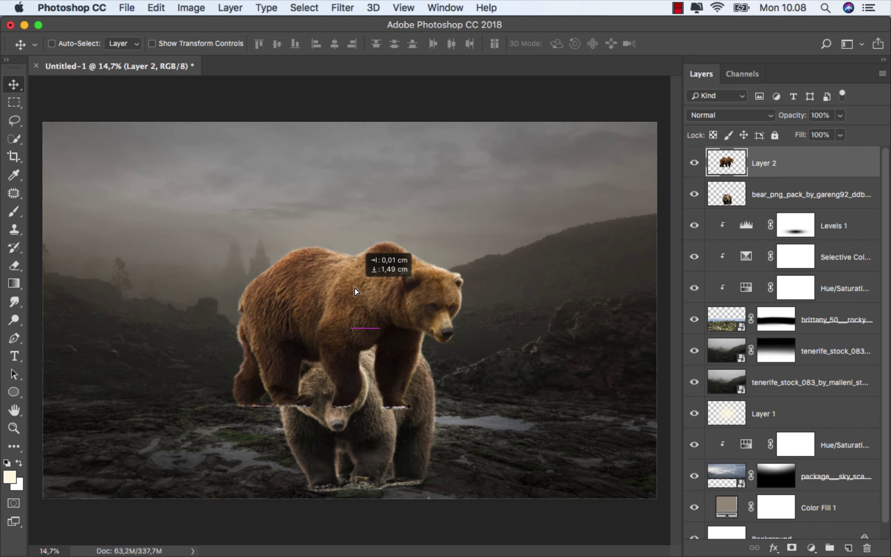
click(694, 194)
drag(391, 301, 392, 314)
key(shift+Down)
key(shift+Left)
key(shift+Left)
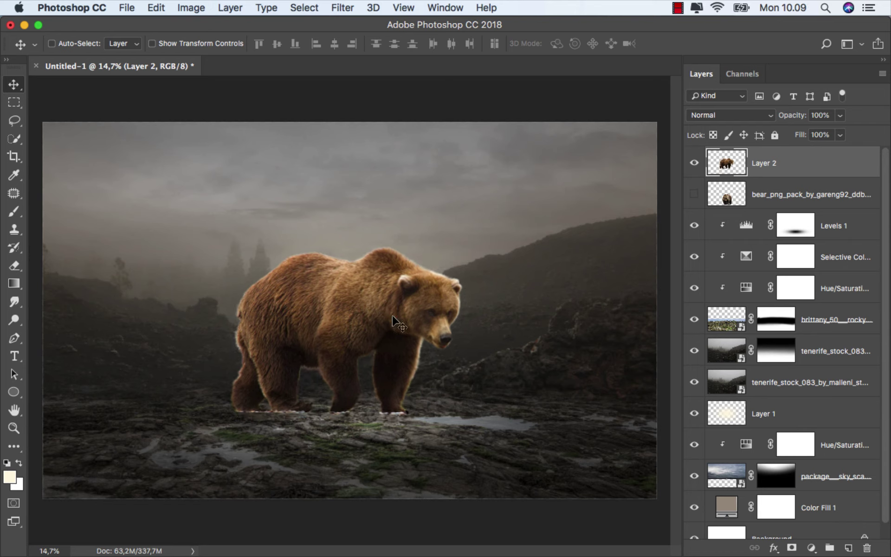
key(shift+Right)
Step: Add a layer mask to the walking bear and choose a hard round brush at 55 px with 100% hardness
click(792, 548)
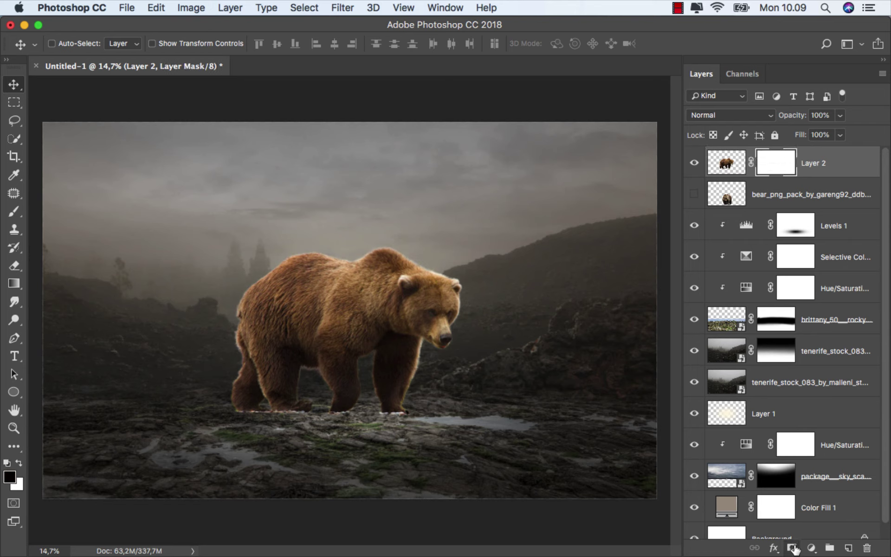
click(14, 213)
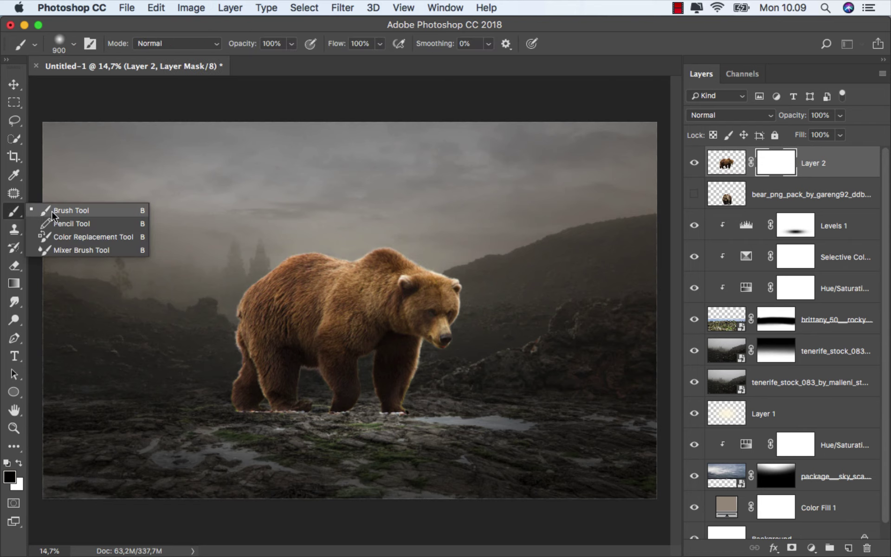
click(89, 212)
right_click(219, 244)
click(311, 377)
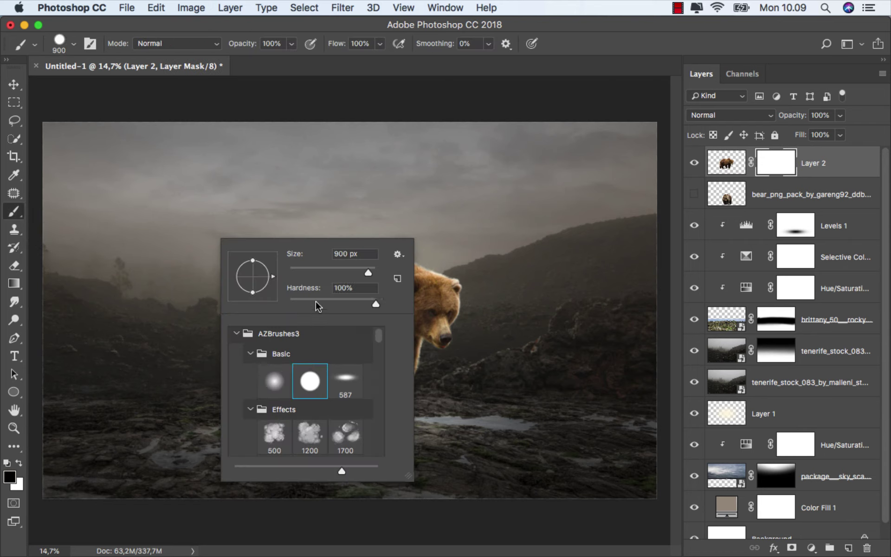
click(313, 273)
click(581, 47)
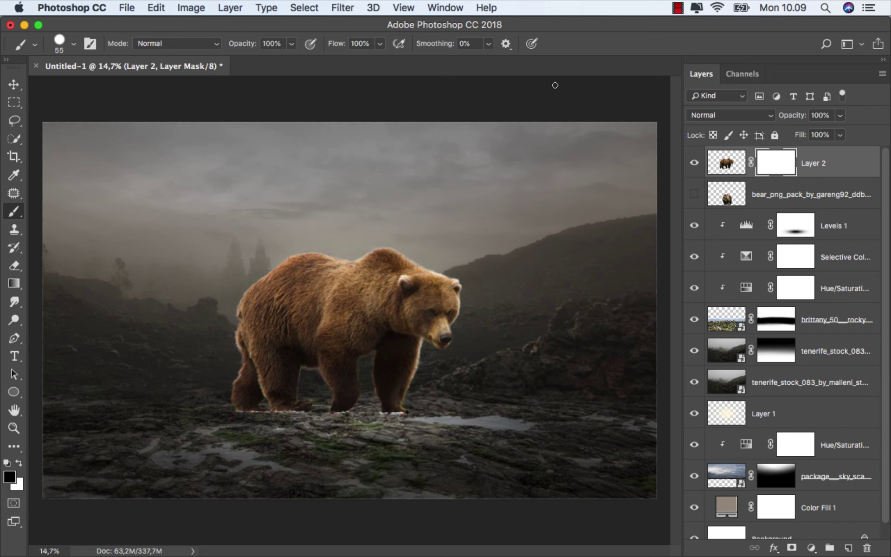
Step: Mask out the pale leftovers and claw around the bear's foremost paw, reducing the brush to 42 px
scroll(389, 412, up, 10)
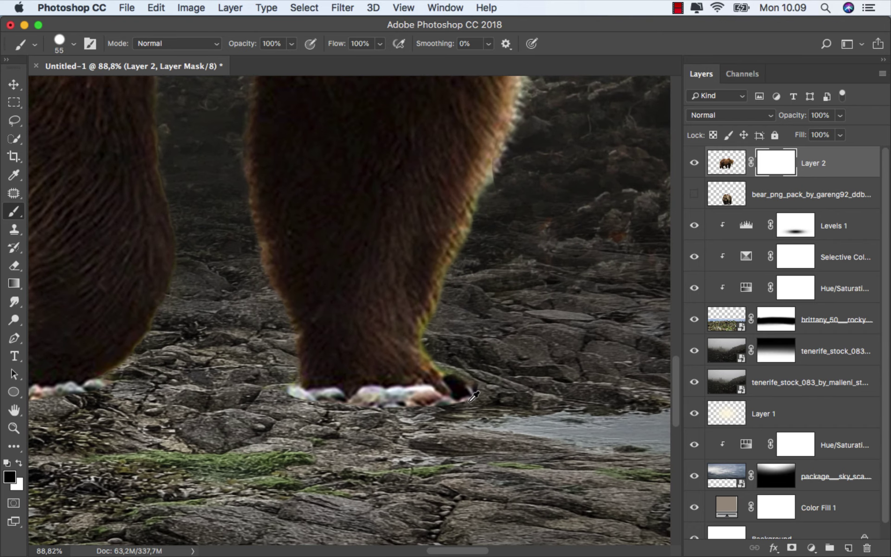
drag(466, 399, 458, 401)
drag(501, 371, 512, 371)
mouse_move(459, 384)
mouse_down()
mouse_move(474, 385)
mouse_move(473, 403)
mouse_move(279, 395)
mouse_move(434, 398)
mouse_move(459, 389)
mouse_move(460, 374)
mouse_up()
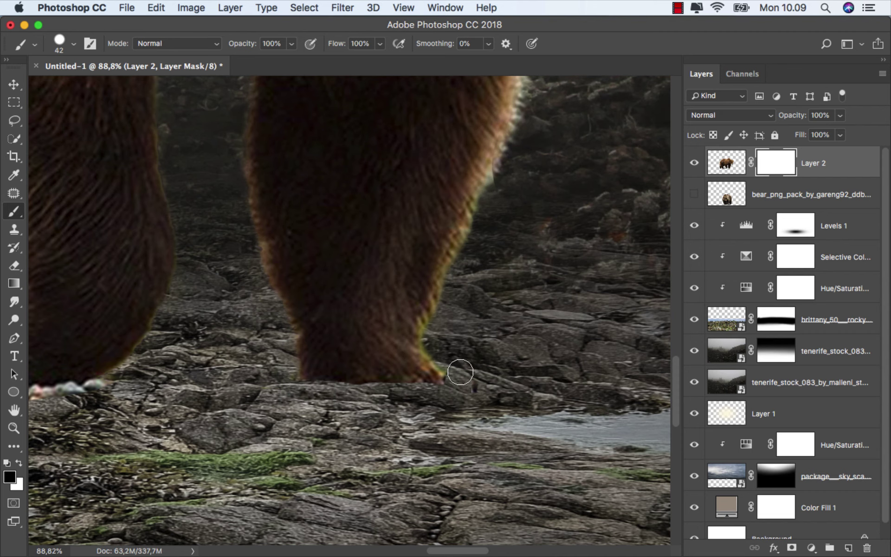
scroll(501, 398, down, 3)
drag(324, 401, 467, 394)
Step: Mask out the pale fringe beneath the bear's other three paws so they sit on the rocks
scroll(467, 395, up, 2)
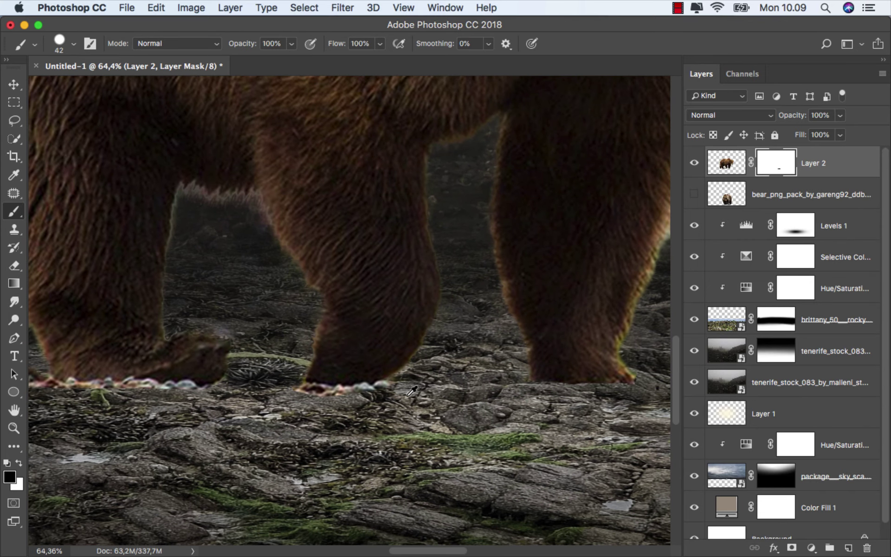
mouse_move(408, 392)
mouse_down()
mouse_move(288, 396)
mouse_move(305, 397)
mouse_move(107, 389)
mouse_up()
scroll(288, 396, left, 5)
scroll(312, 398, left, 10)
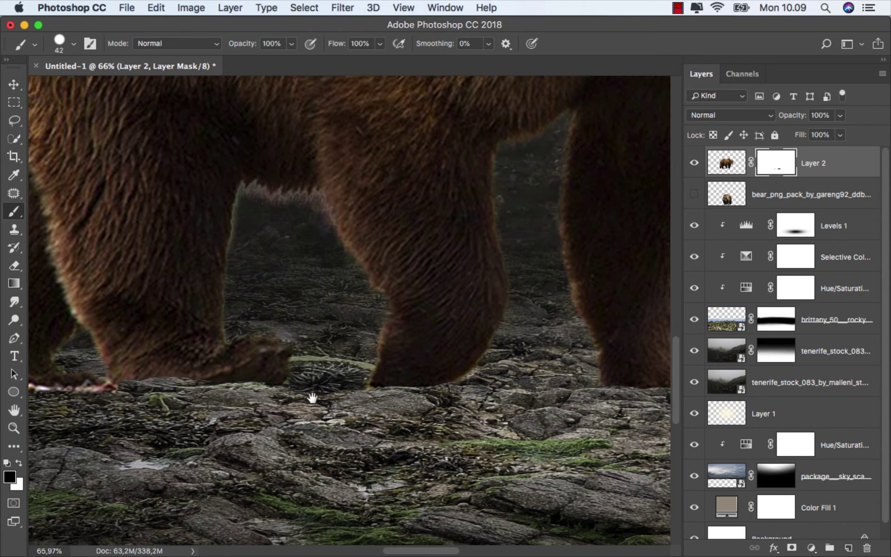
drag(394, 398, 297, 399)
drag(251, 402, 211, 405)
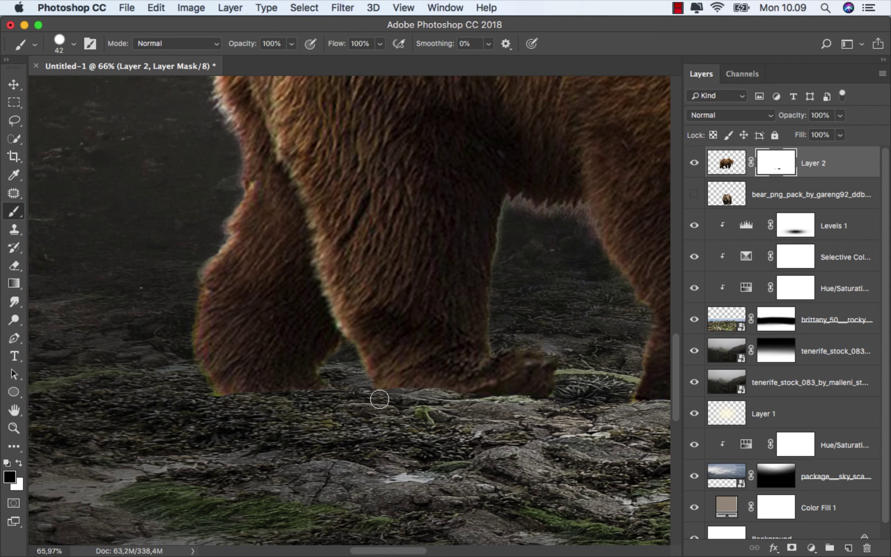
Step: Compare the scene with the walking bear hidden and shown, and inspect its masked paws against the whole image
click(694, 171)
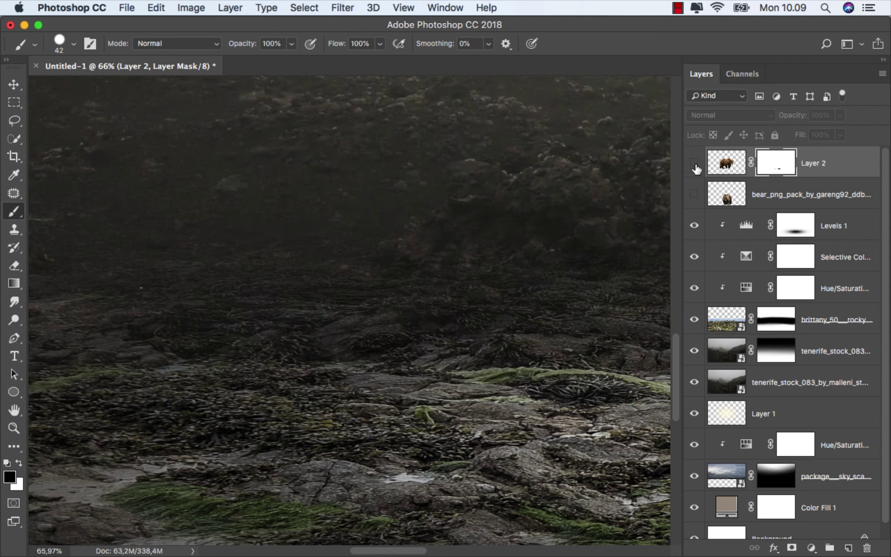
click(695, 170)
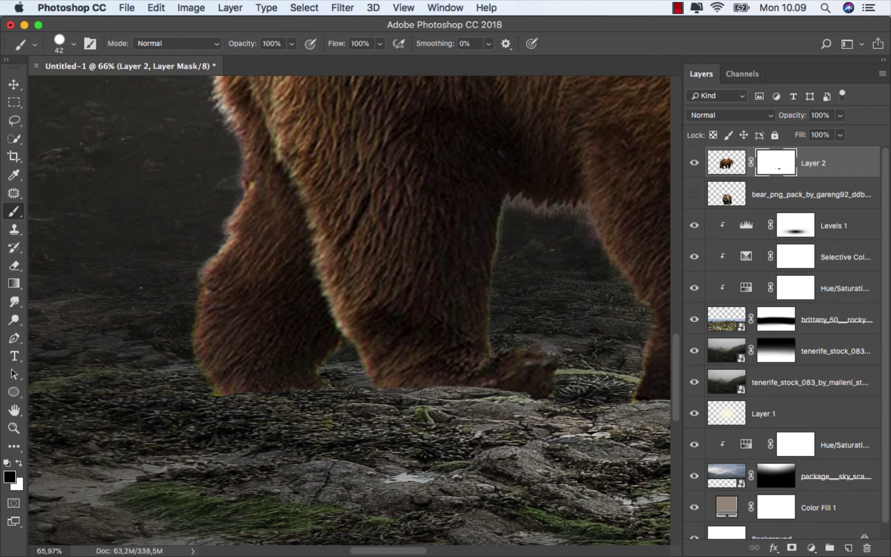
scroll(316, 414, down, 5)
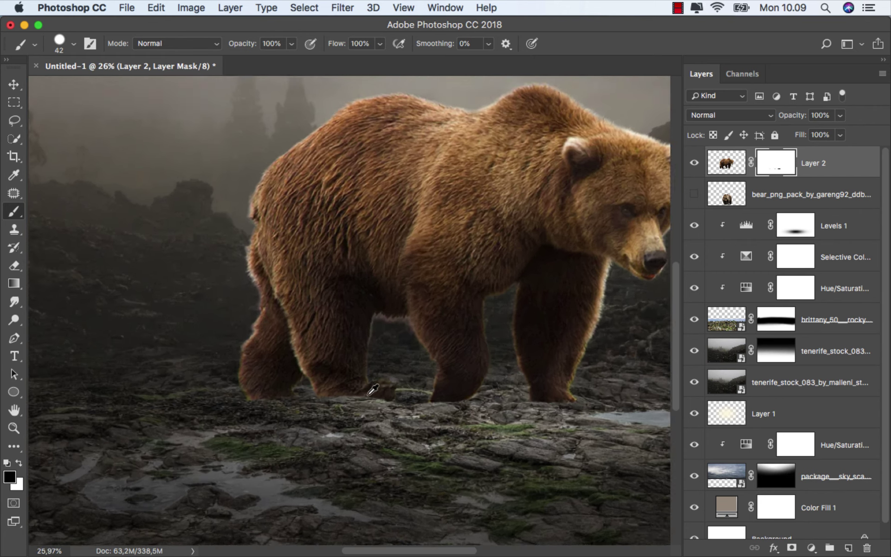
scroll(410, 389, up, 7)
scroll(404, 395, down, 10)
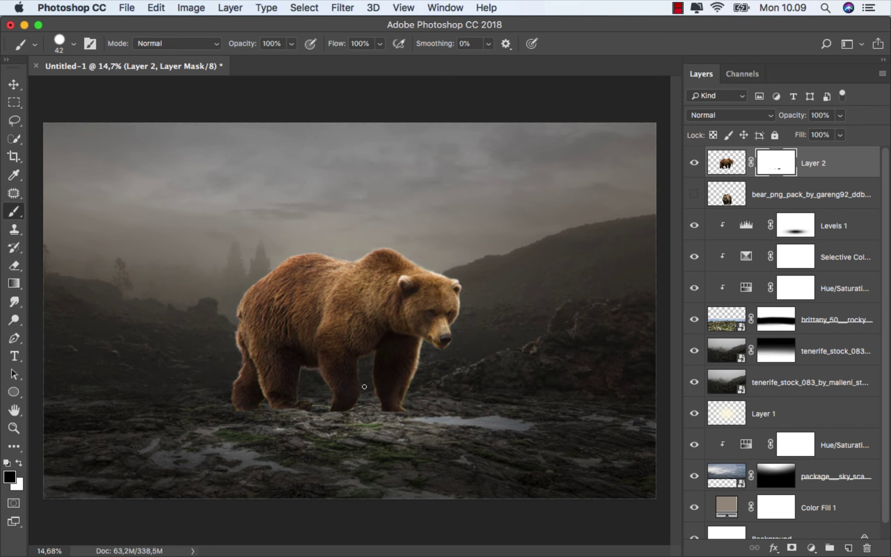
key(super+0)
key(v)
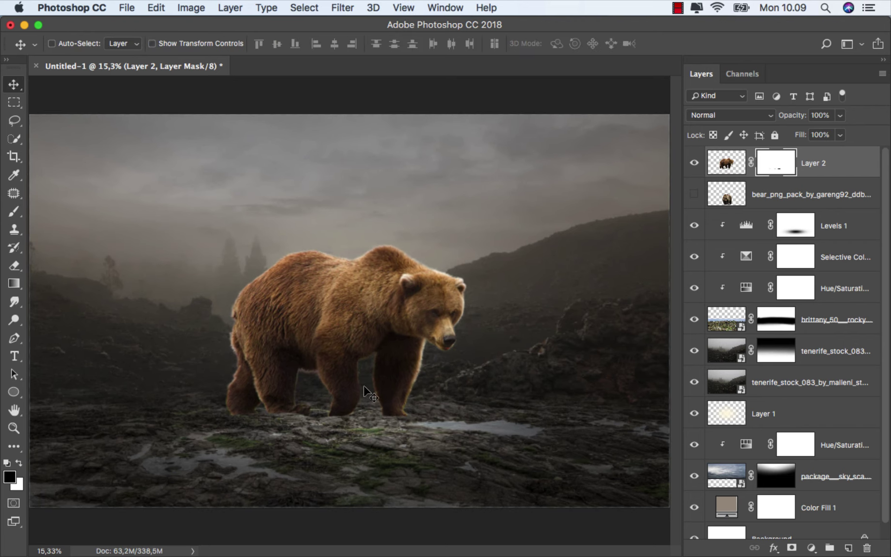
Step: Add a Hue/Saturation adjustment clipped to the walking bear and lower its saturation to mute the orange fur
key(super+2)
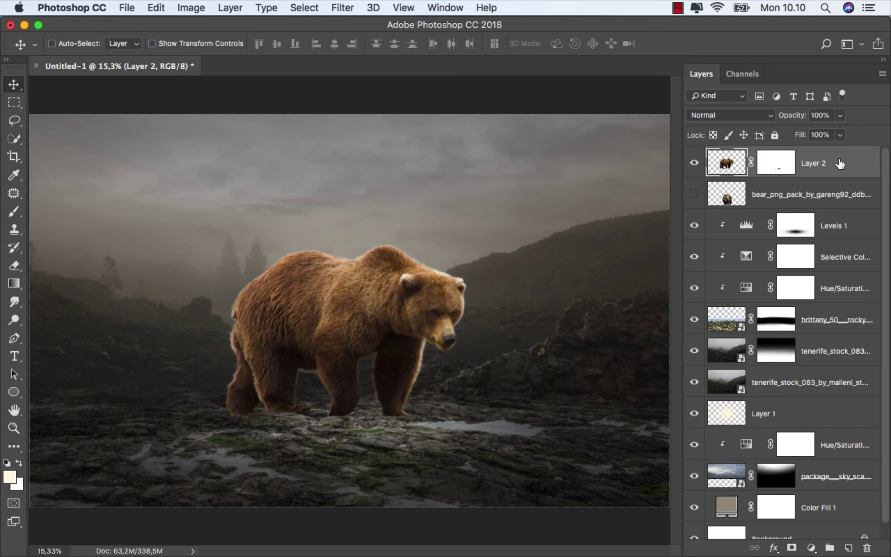
click(811, 548)
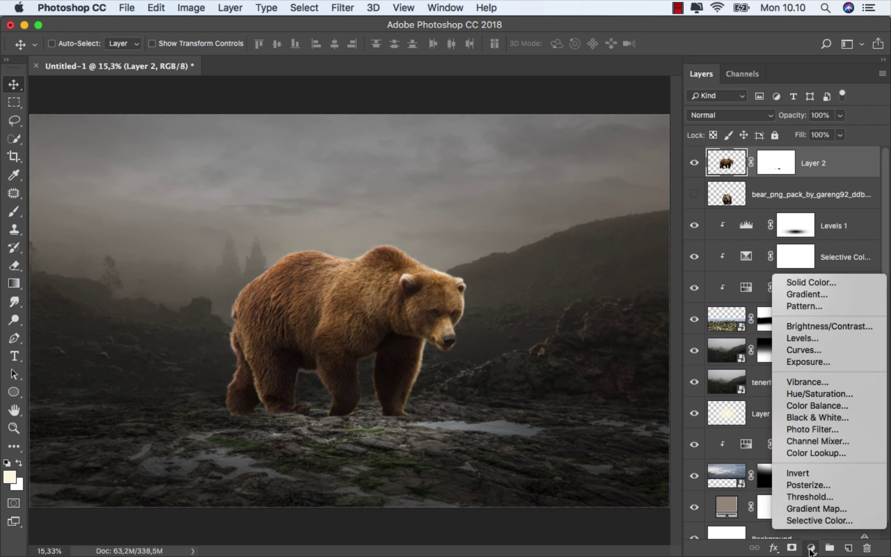
click(826, 395)
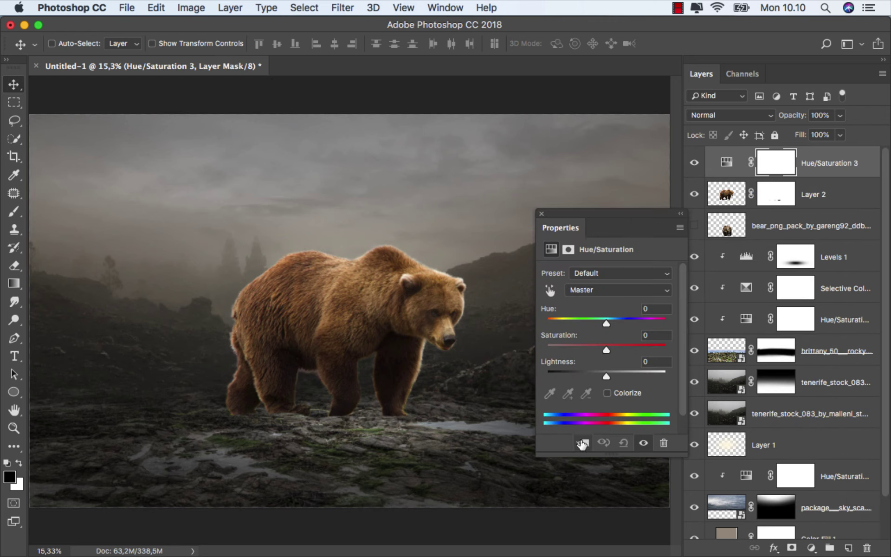
click(582, 443)
drag(606, 350, 585, 352)
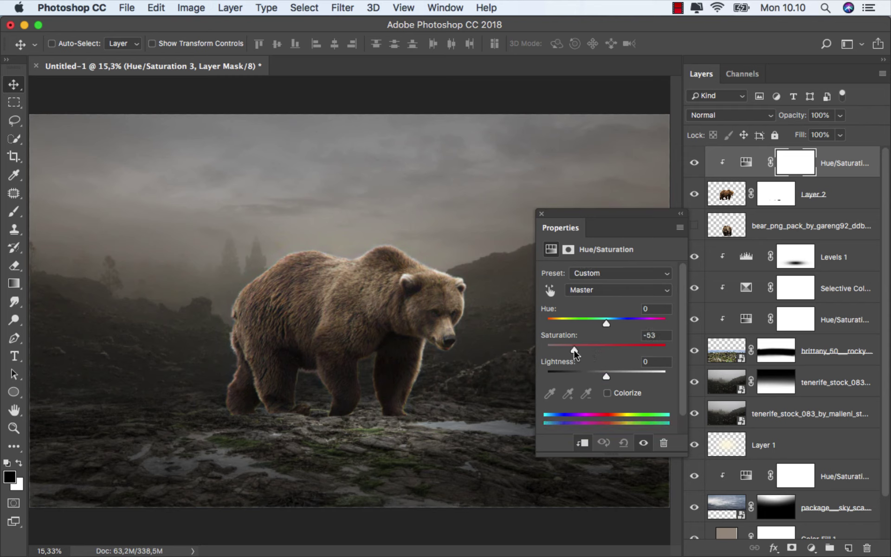
click(541, 213)
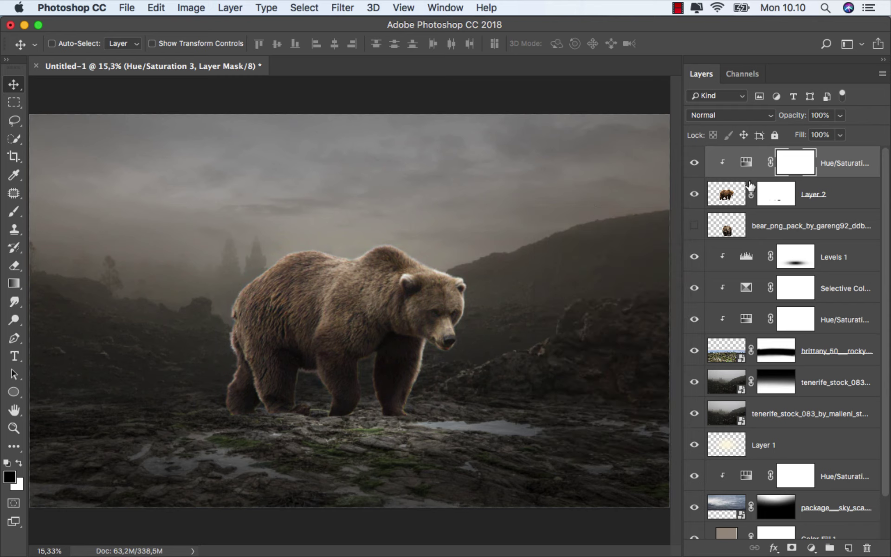
key(super+2)
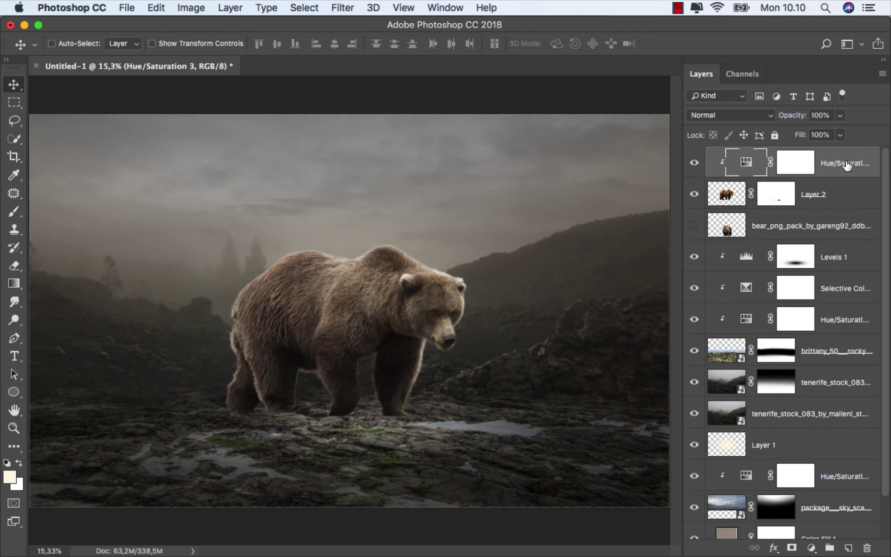
Step: Create a new layer named "shadow" directly beneath the walking bear's layer
click(811, 225)
click(852, 548)
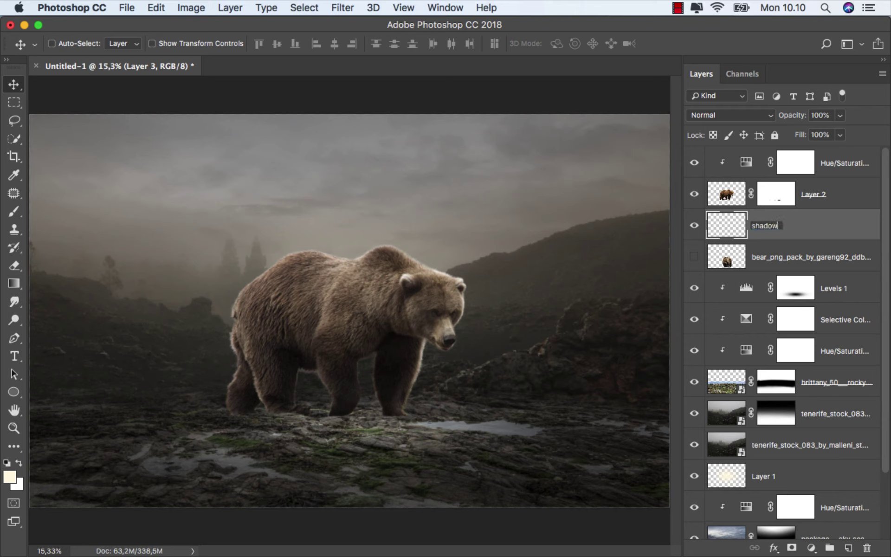
key(Return)
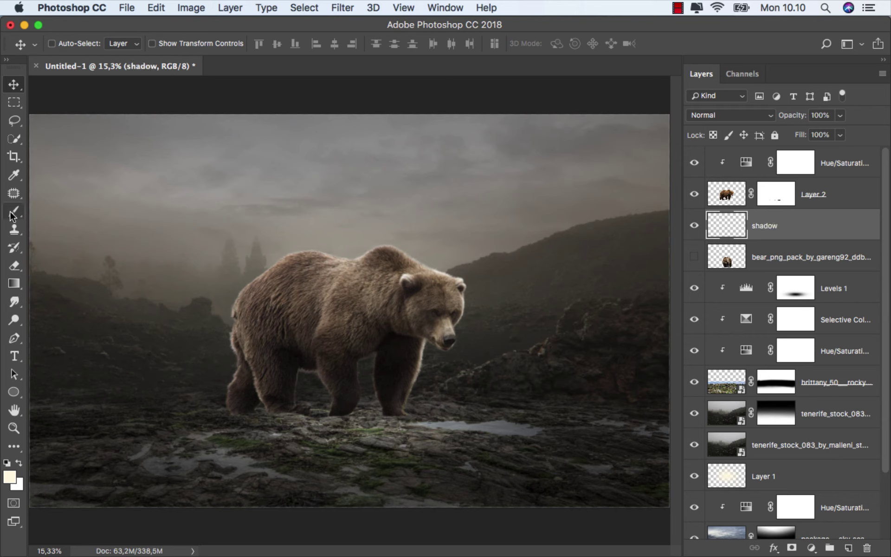
Step: Set up a black soft round brush with 0% hardness and 11% opacity, flattened into a thin horizontal ellipse
drag(14, 211, 53, 213)
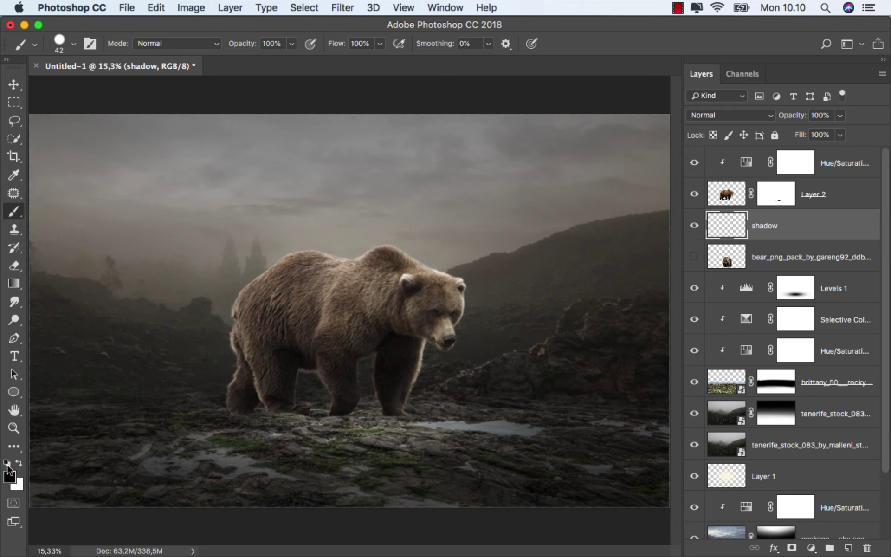
right_click(167, 285)
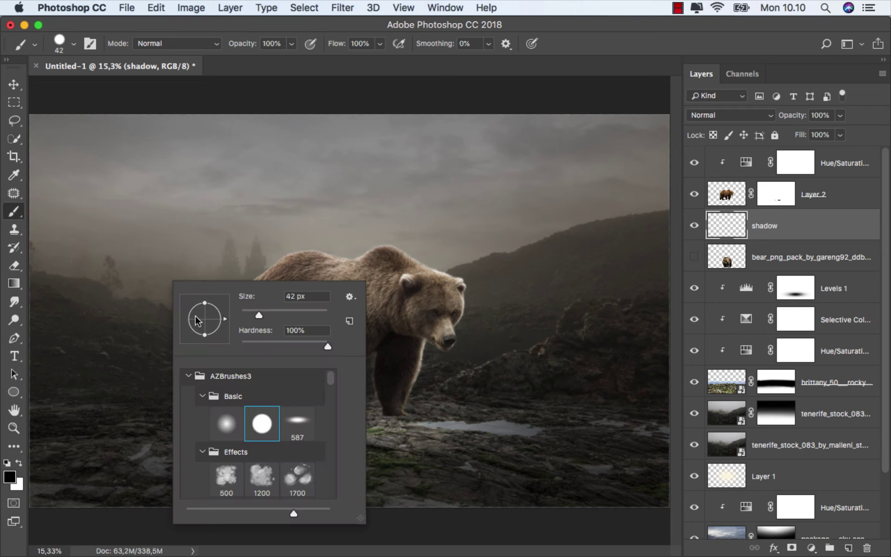
click(223, 425)
click(286, 311)
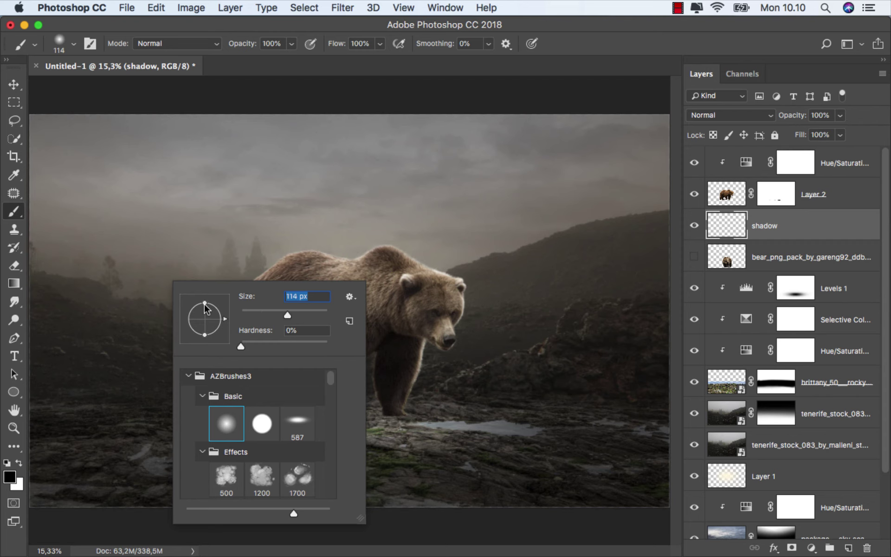
drag(204, 305, 203, 319)
drag(138, 310, 210, 311)
scroll(384, 412, up, 3)
scroll(392, 412, up, 3)
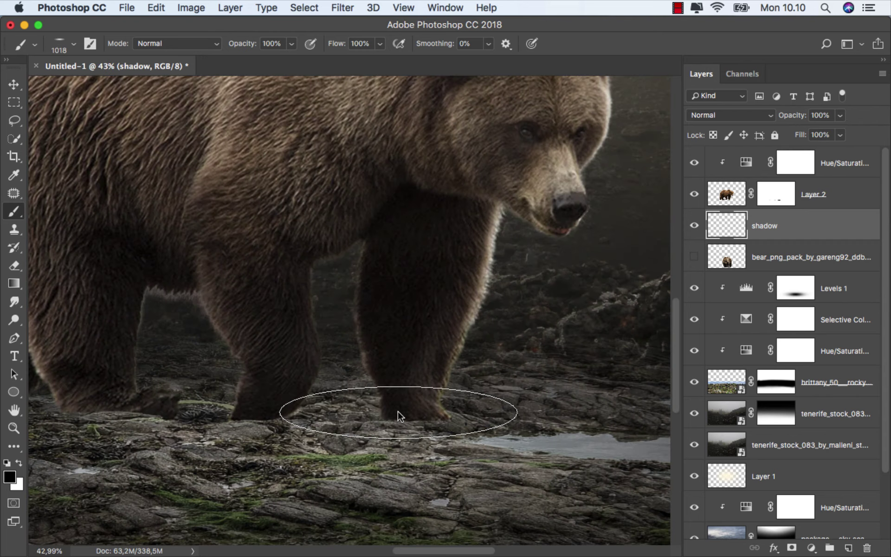
drag(398, 412, 332, 409)
click(288, 47)
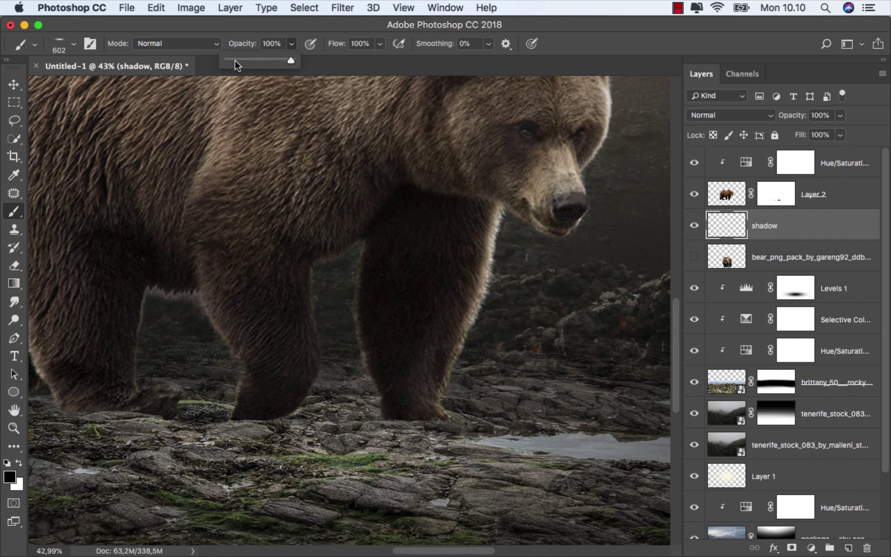
Step: Paint faint contact shadows on the rocks beneath the walking bear's paws with the flattened brush at 240 px
mouse_move(452, 404)
mouse_down()
mouse_move(405, 391)
mouse_move(417, 408)
mouse_move(452, 424)
mouse_move(413, 421)
mouse_move(533, 420)
mouse_move(297, 417)
mouse_move(380, 425)
mouse_move(255, 425)
mouse_up()
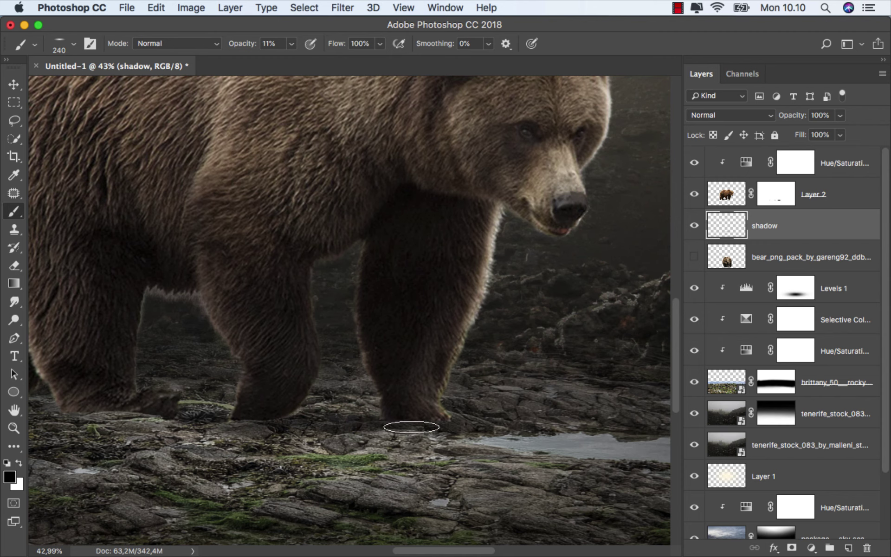
scroll(481, 418, down, 3)
mouse_move(217, 418)
mouse_down()
mouse_move(261, 426)
mouse_move(229, 421)
mouse_up()
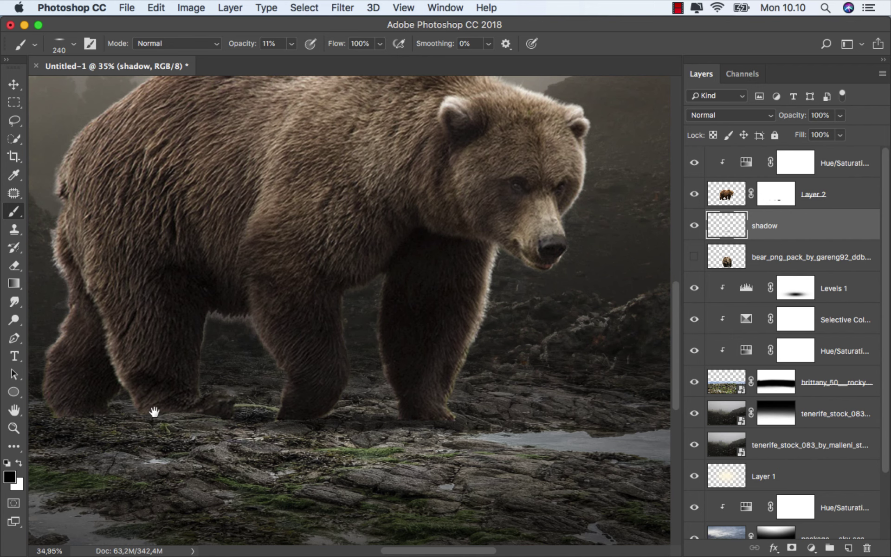
drag(155, 412, 243, 420)
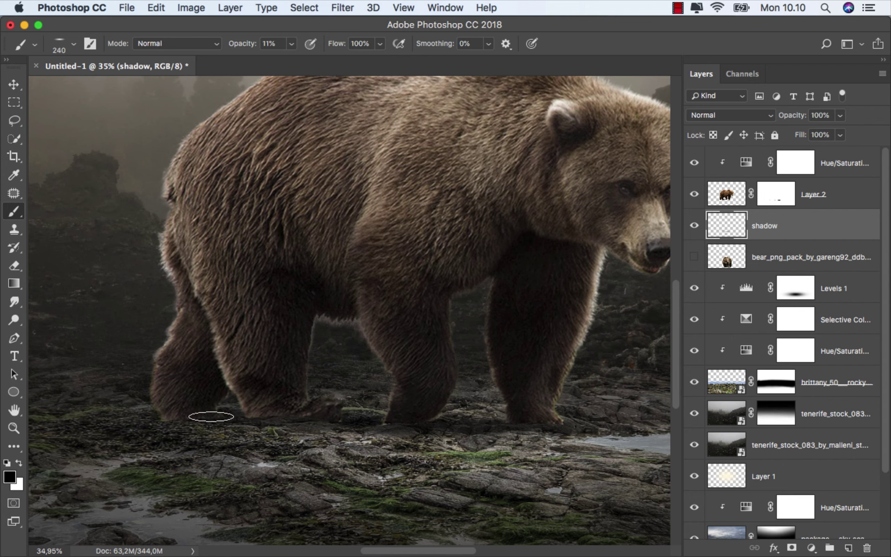
Step: Spread the ground shadow between and below the bear's paws with a 357 px brush, and compare it hidden and shown
scroll(228, 418, down, 3)
mouse_move(198, 423)
mouse_down()
mouse_move(295, 426)
mouse_move(181, 417)
mouse_move(413, 428)
mouse_move(216, 435)
mouse_move(534, 425)
mouse_move(377, 438)
mouse_up()
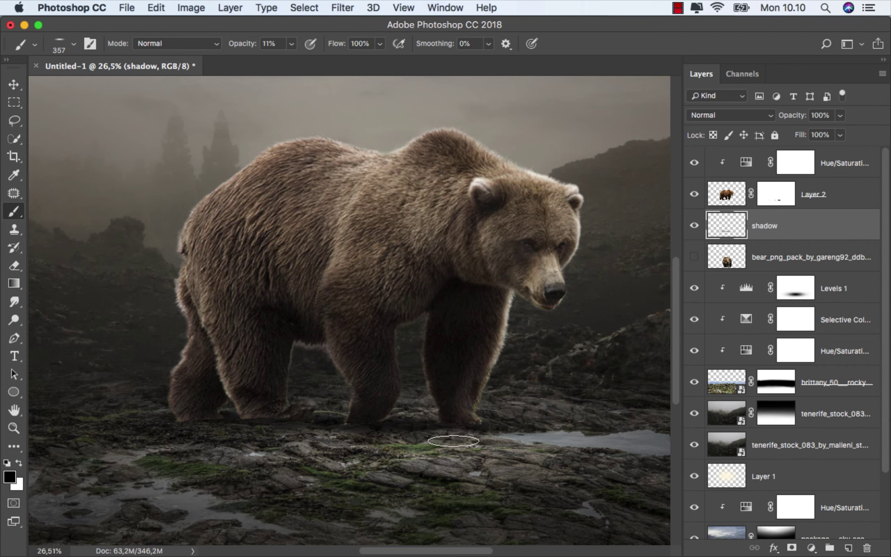
scroll(401, 436, down, 2)
mouse_move(228, 432)
mouse_down()
mouse_move(336, 441)
mouse_move(335, 450)
mouse_move(474, 433)
mouse_move(325, 421)
mouse_move(473, 413)
mouse_move(484, 424)
mouse_move(243, 408)
mouse_move(348, 413)
mouse_move(197, 440)
mouse_move(468, 428)
mouse_up()
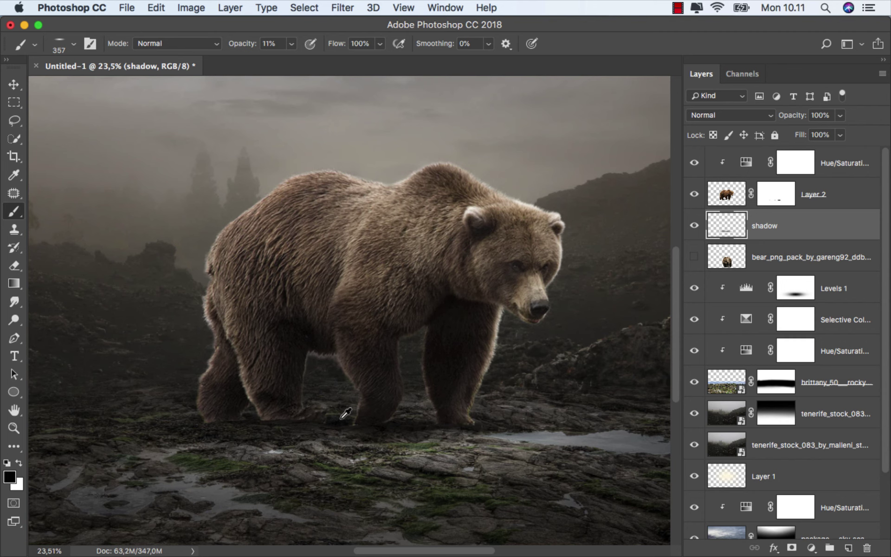
scroll(344, 413, down, 2)
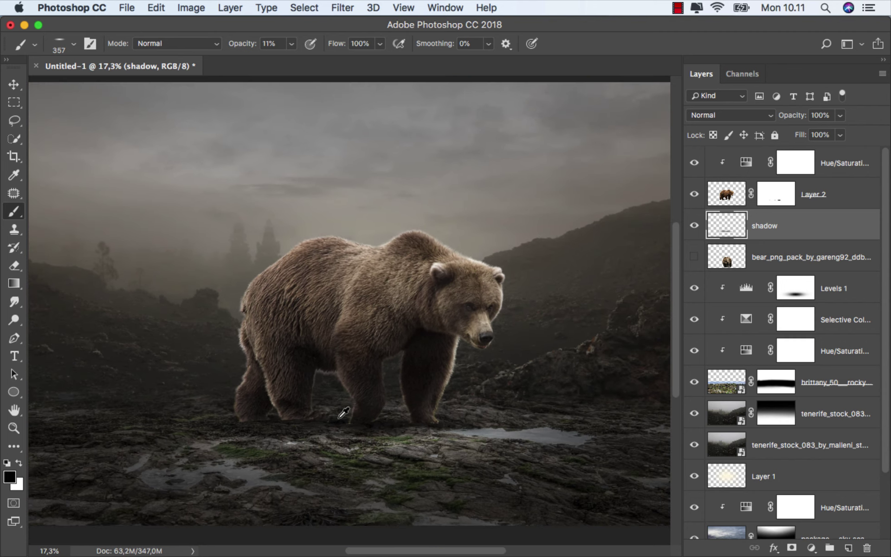
click(688, 226)
scroll(583, 239, down, 1)
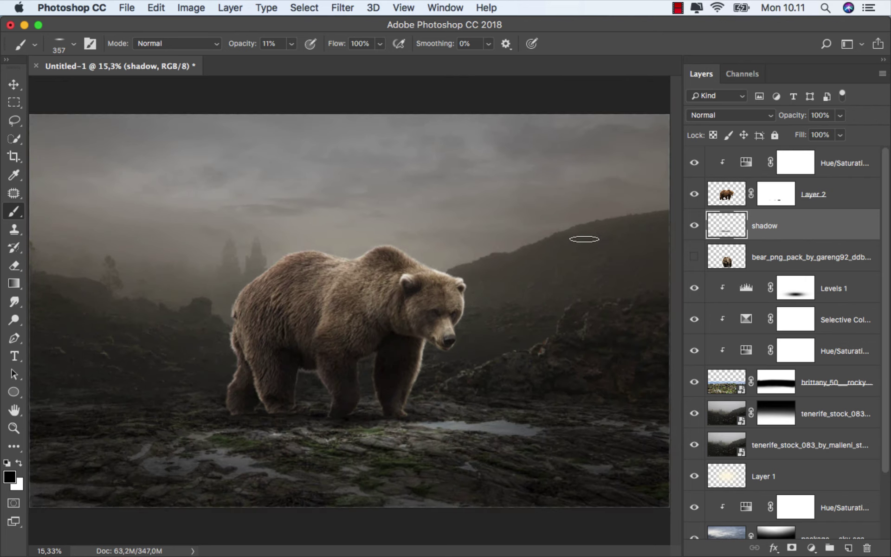
Step: Add an empty layer above the top Hue/Saturation adjustment and clip it to the walking bear
click(847, 166)
key(v)
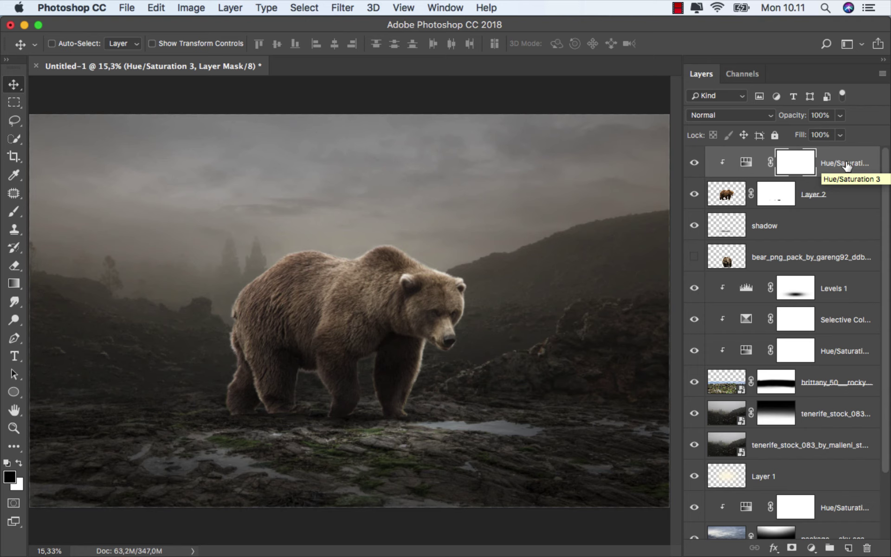
click(849, 548)
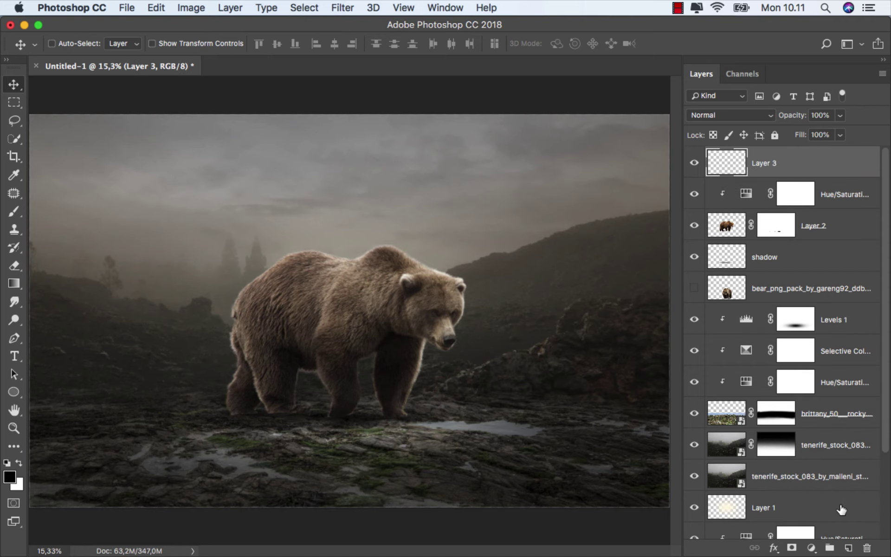
right_click(802, 183)
click(728, 393)
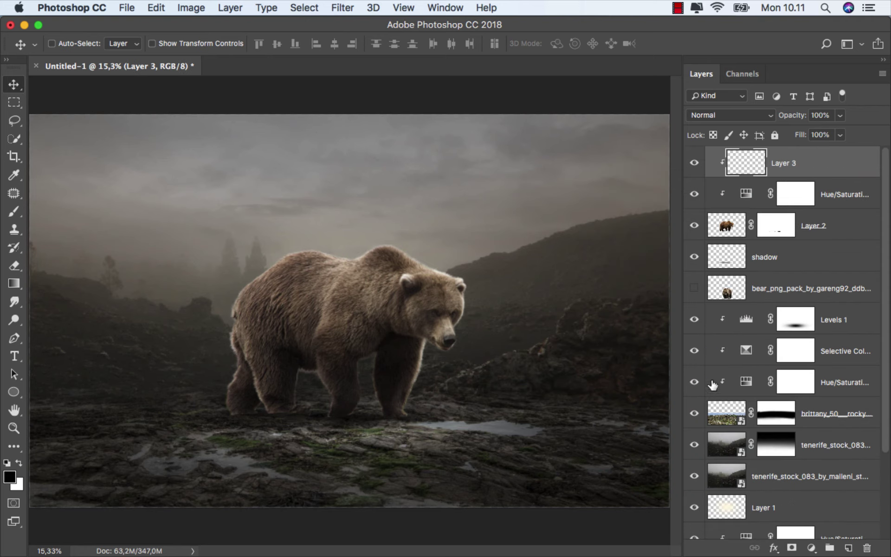
Step: Choose a fully round soft brush with 0% hardness at 261 px, keeping black at 11% opacity
click(14, 211)
click(69, 209)
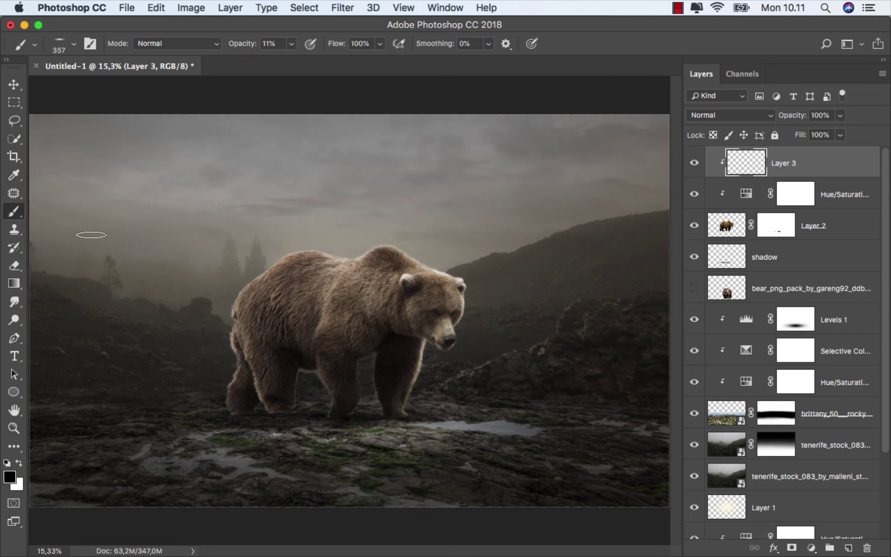
right_click(226, 278)
click(288, 412)
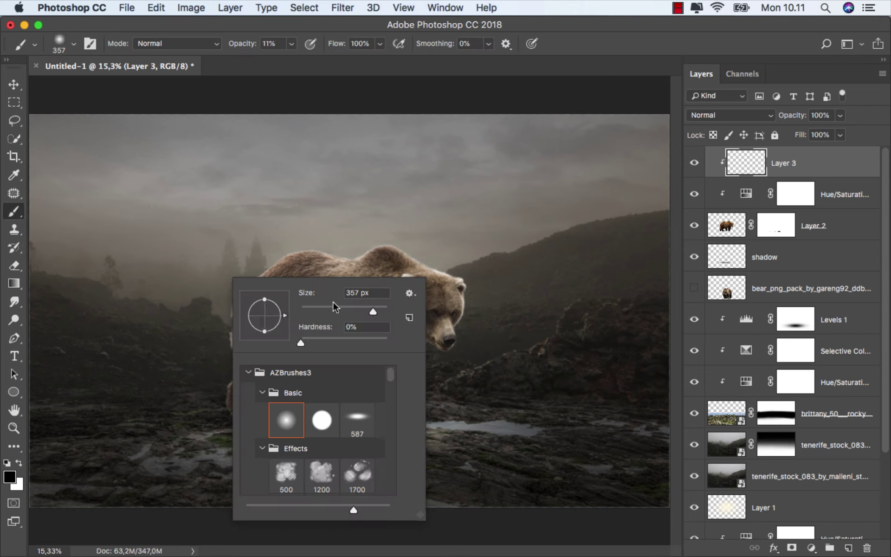
scroll(203, 304, up, 5)
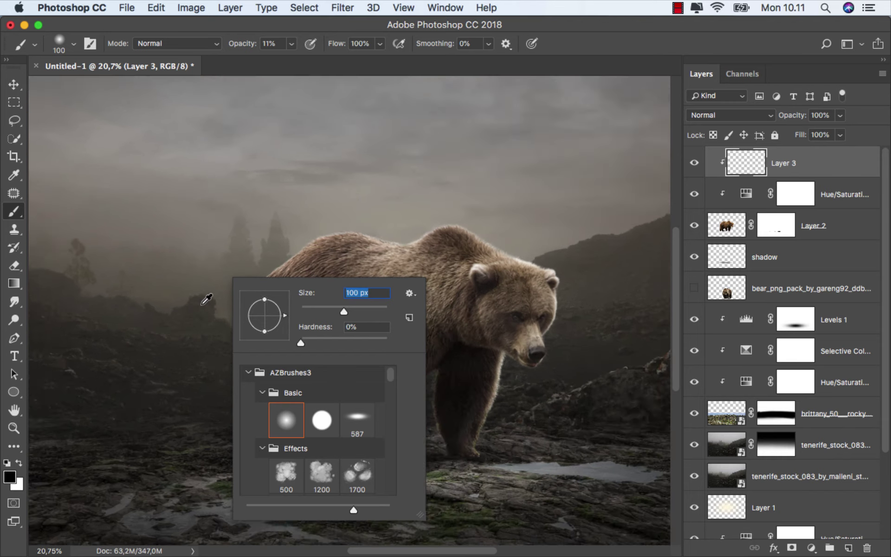
drag(470, 350, 491, 355)
scroll(472, 358, down, 2)
scroll(472, 357, down, 2)
scroll(323, 441, up, 3)
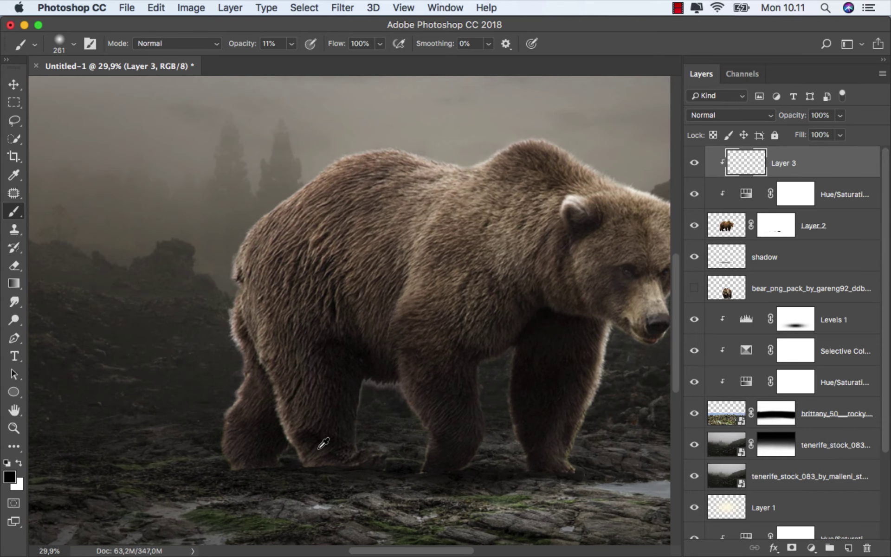
Step: Darken the walking bear's paws and lower legs on the clipped layer, enlarging the soft brush to 385 px
drag(309, 441, 333, 442)
mouse_move(252, 479)
mouse_down()
mouse_move(268, 483)
mouse_move(213, 473)
mouse_move(204, 458)
mouse_up()
drag(308, 478, 390, 465)
mouse_move(291, 467)
mouse_down()
mouse_move(275, 419)
mouse_move(285, 379)
mouse_move(305, 407)
mouse_move(243, 468)
mouse_up()
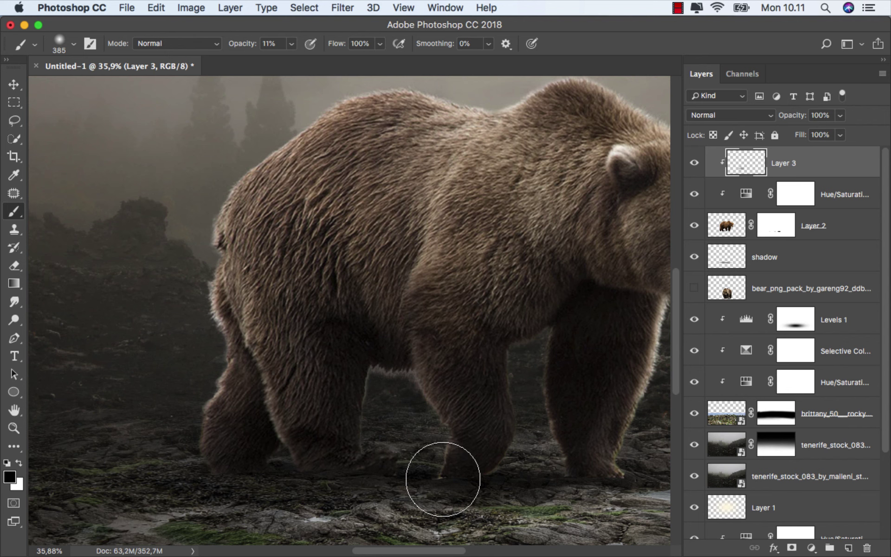
drag(505, 477, 352, 446)
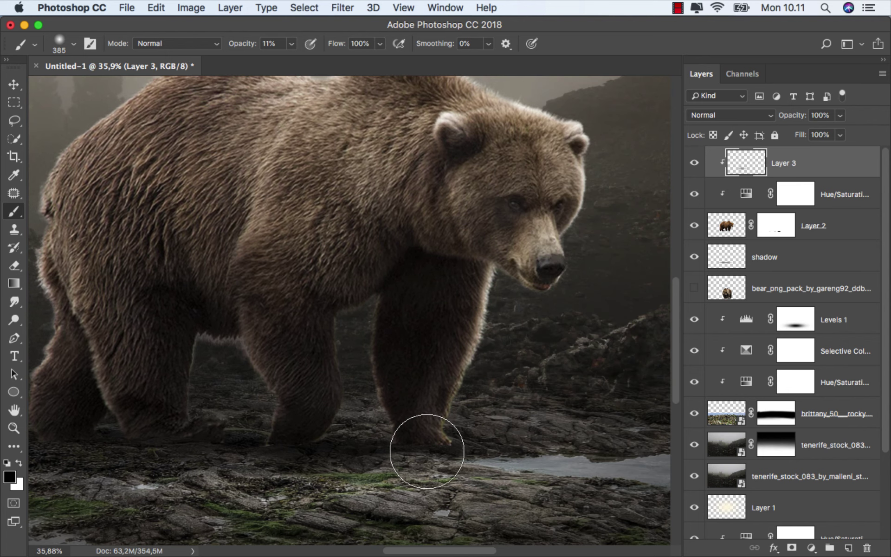
mouse_move(423, 454)
mouse_down()
mouse_move(405, 434)
mouse_move(395, 345)
mouse_move(438, 286)
mouse_move(435, 313)
mouse_up()
Step: Shade the bear's upper legs, flank and belly with the soft brush between 402 and 493 px, and compare the shading hidden and shown
scroll(434, 295, down, 5)
mouse_move(413, 277)
mouse_down()
mouse_move(386, 250)
mouse_move(373, 201)
mouse_move(322, 282)
mouse_move(322, 341)
mouse_up()
mouse_move(227, 356)
mouse_down()
mouse_move(244, 356)
mouse_move(219, 360)
mouse_up()
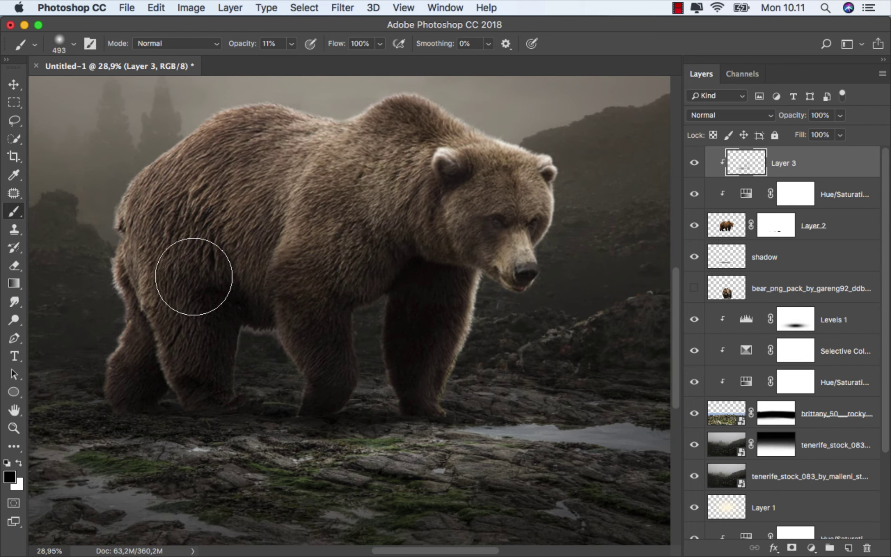
drag(194, 275, 321, 283)
mouse_move(412, 285)
mouse_down()
mouse_move(418, 278)
mouse_move(437, 288)
mouse_up()
scroll(424, 333, down, 6)
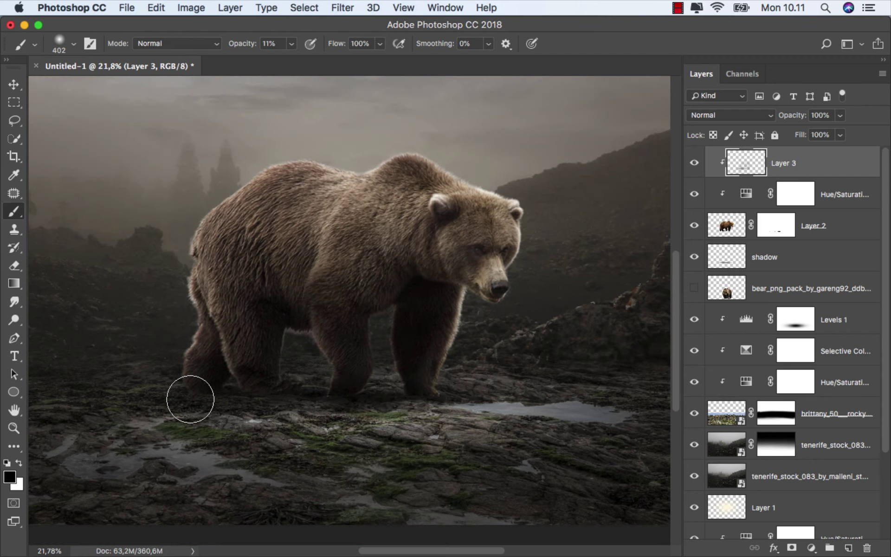
key(super+minus)
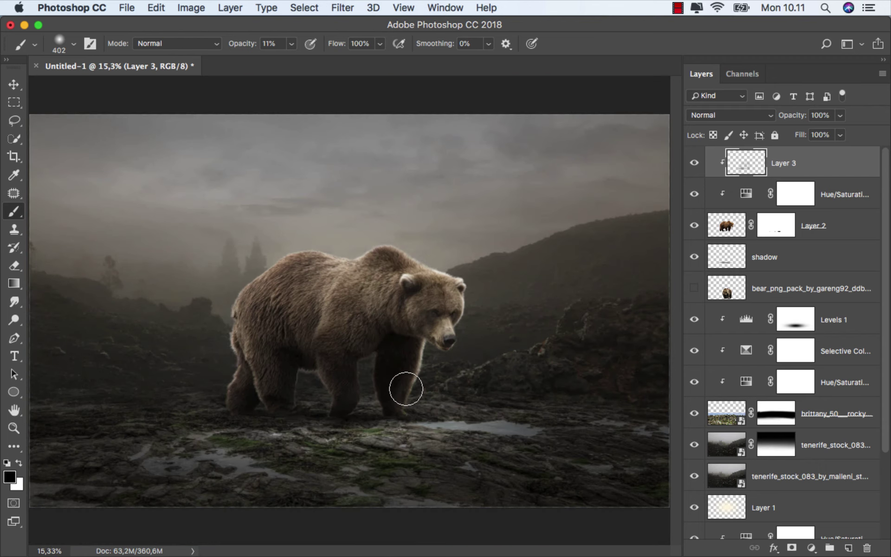
click(693, 165)
click(693, 164)
Step: Show the hidden front-facing bear layer and move it to the top of the layer stack
click(780, 289)
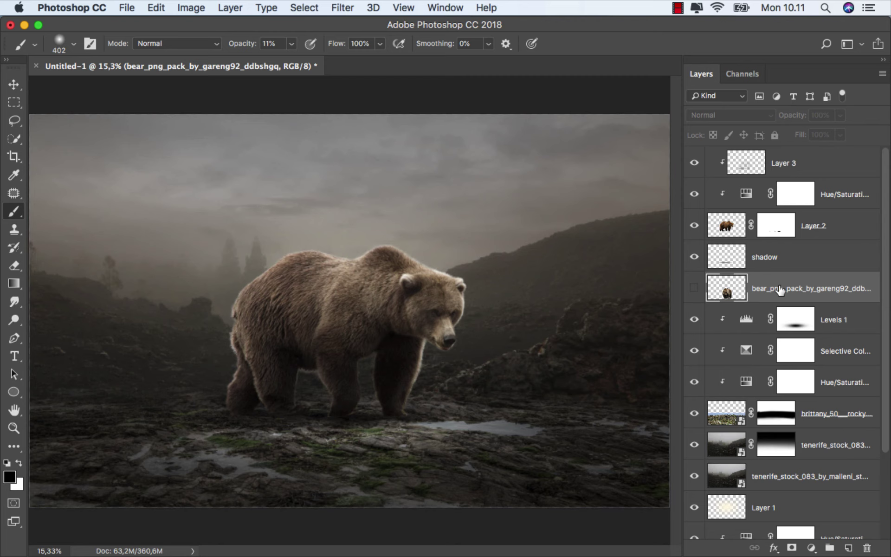
click(694, 290)
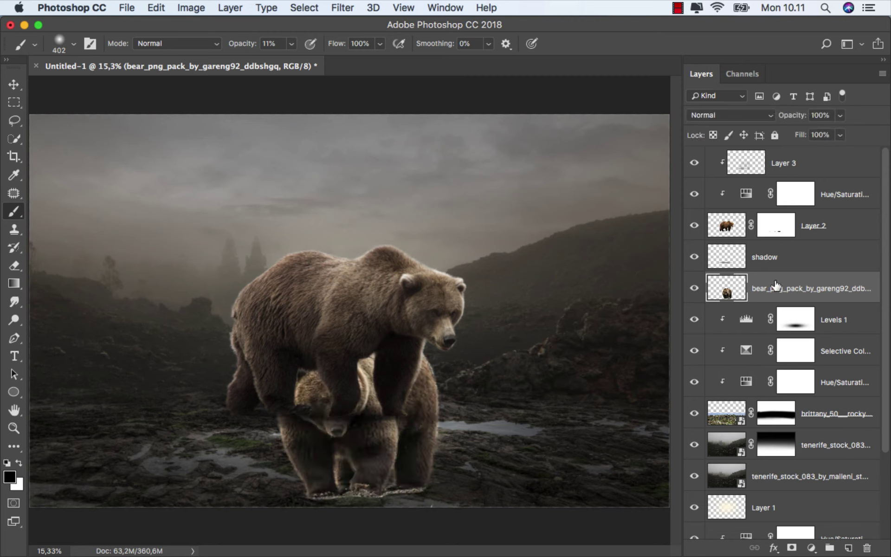
drag(786, 285, 780, 149)
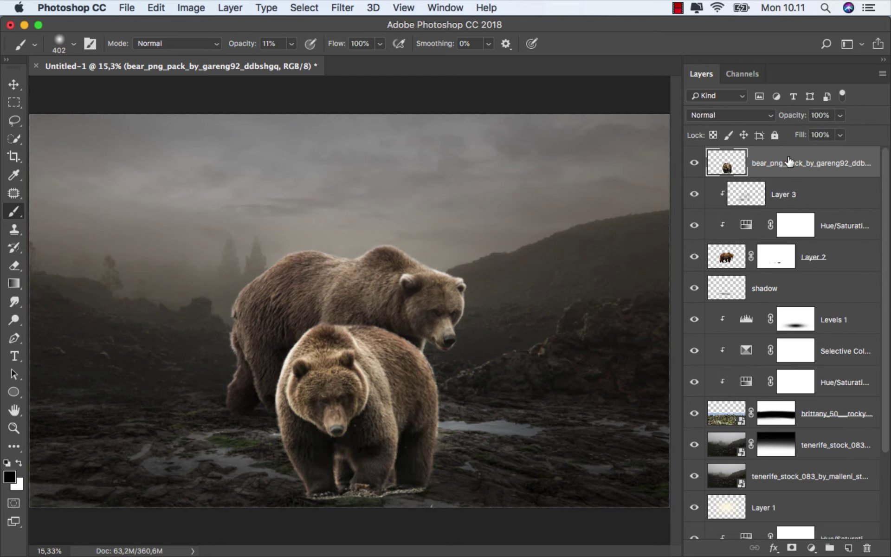
Step: Scale the front-facing bear down to about 43% and place it on the slope behind the walking bear
key(super+t)
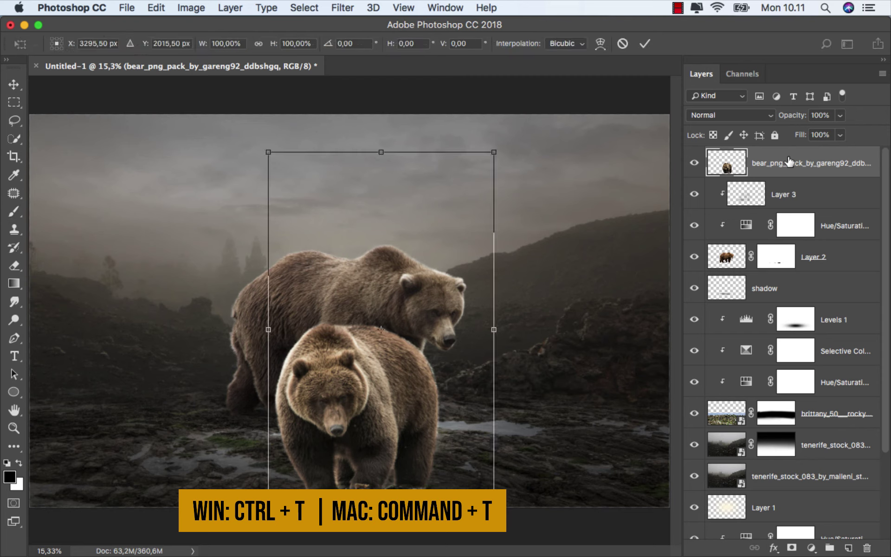
drag(492, 150, 367, 353)
drag(287, 385, 172, 262)
scroll(172, 286, up, 5)
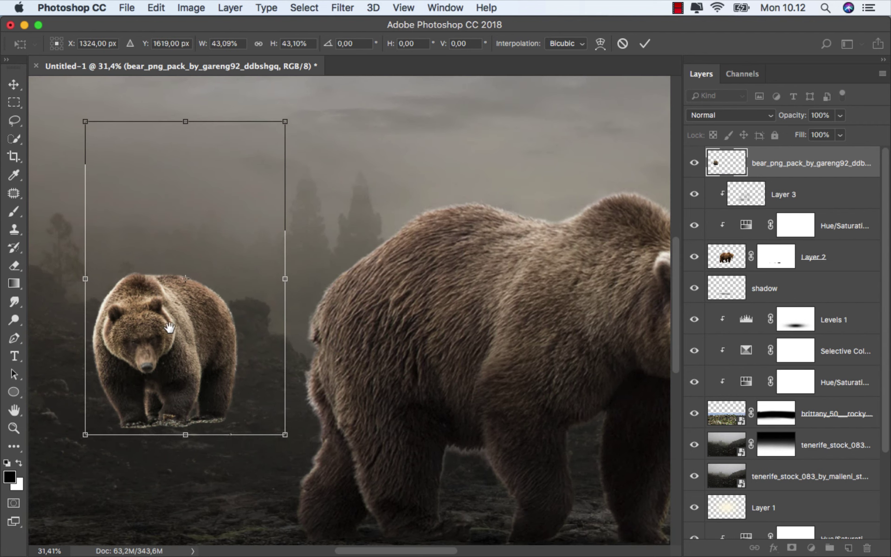
drag(166, 332, 318, 285)
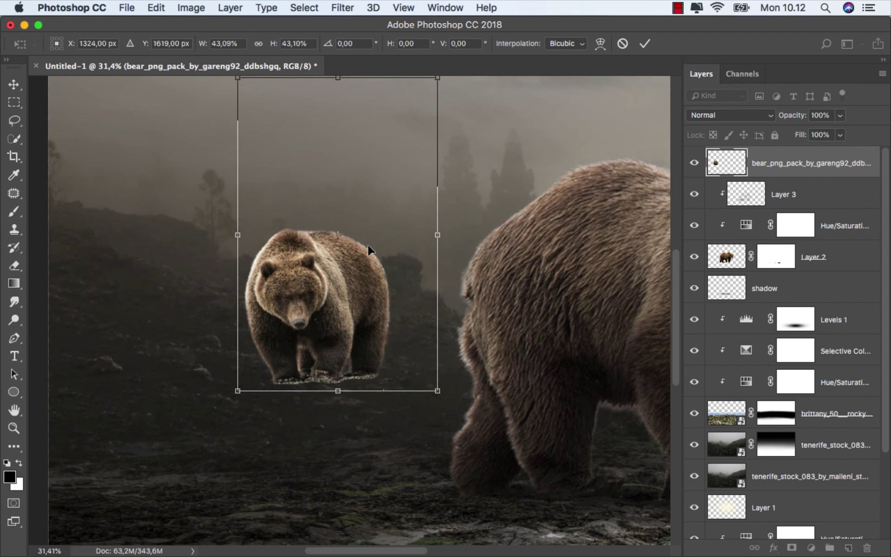
Step: Shrink the front-facing bear further to less than 28% and set it on the dark hillside, applying the transform
scroll(391, 205, down, 2)
drag(433, 116, 401, 165)
drag(376, 224, 367, 312)
scroll(367, 312, down, 2)
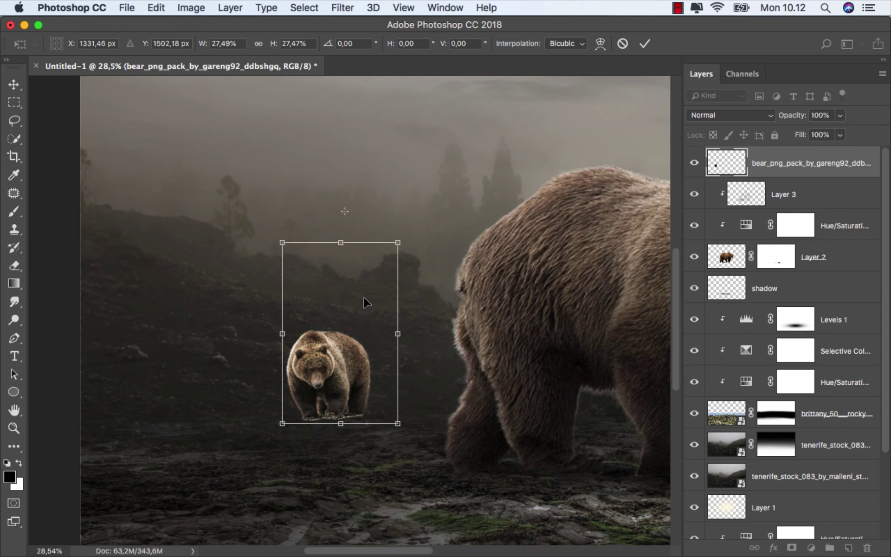
drag(363, 298, 324, 232)
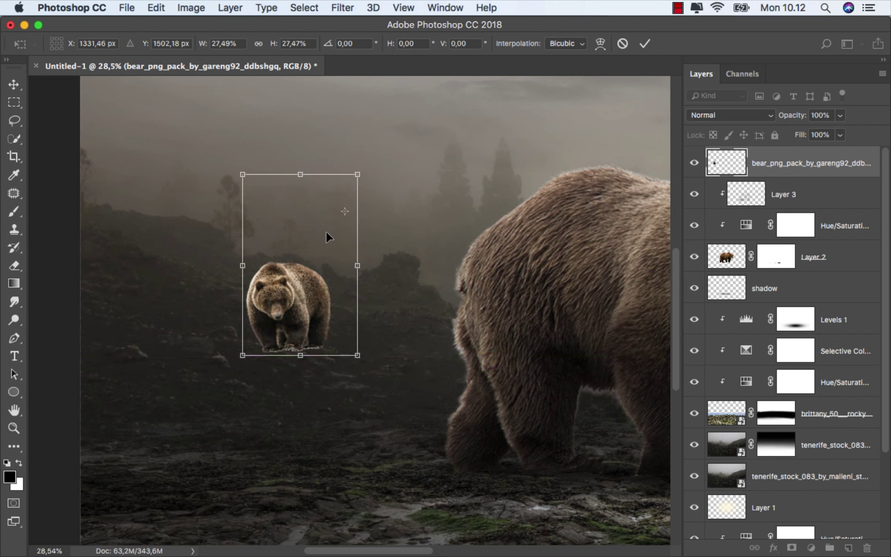
drag(377, 212, 393, 214)
drag(362, 175, 354, 185)
key(Return)
key(b)
scroll(317, 268, down, 5)
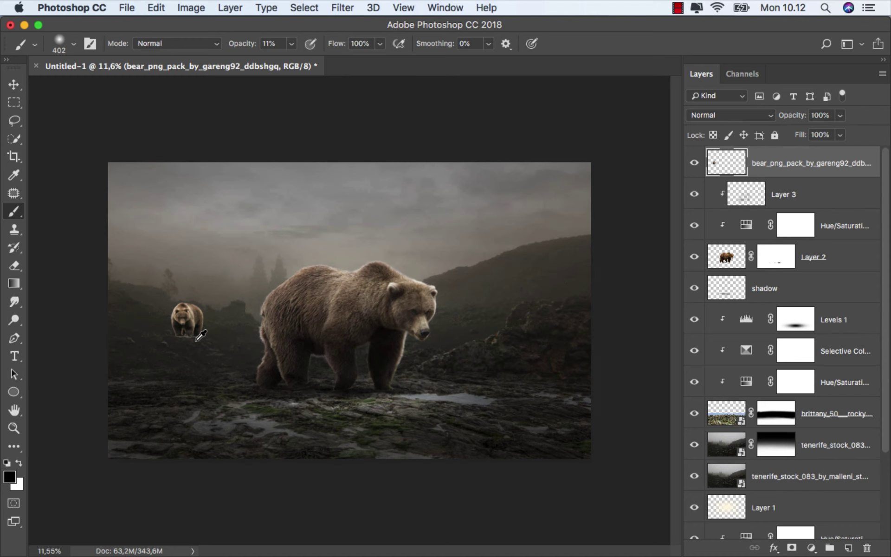
Step: Move the small bear slightly down and to the right on the hillside, fine-tuning its horizontal position
scroll(201, 335, up, 5)
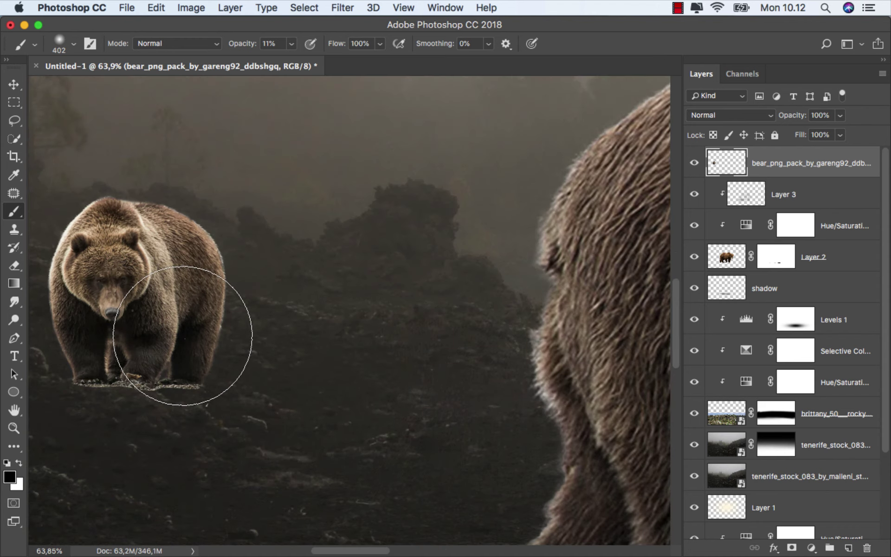
click(14, 84)
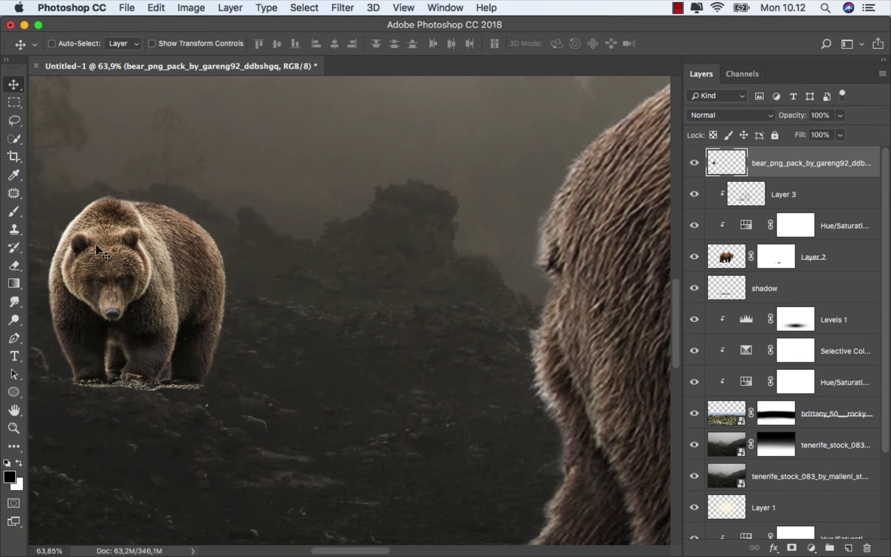
drag(129, 276, 163, 294)
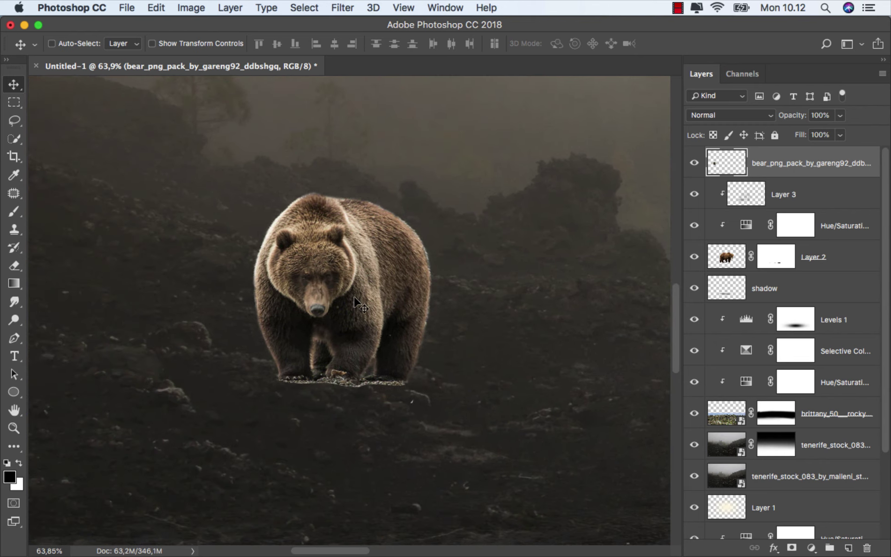
key(Right)
key(Right)
key(Right)
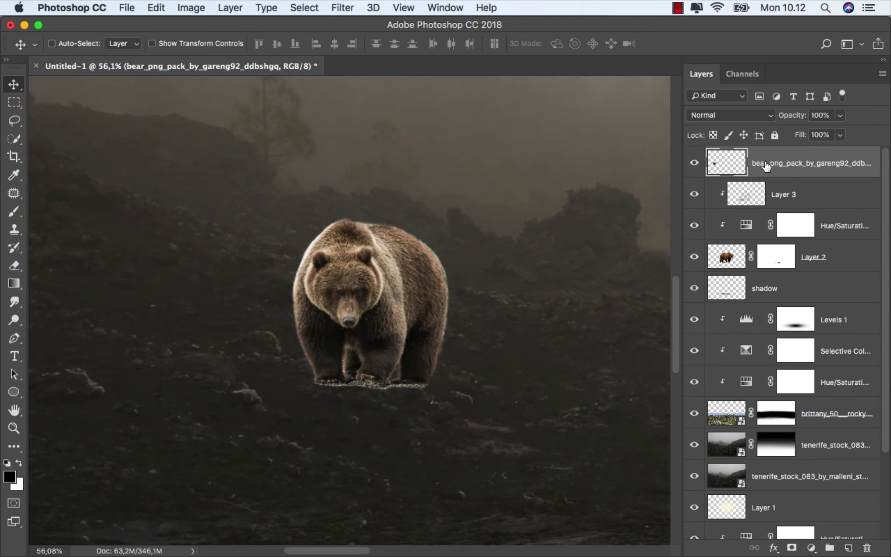
Step: Add a layer mask to the small bear and choose a hard round brush at 150 px, 100% hardness and 100% opacity
click(791, 548)
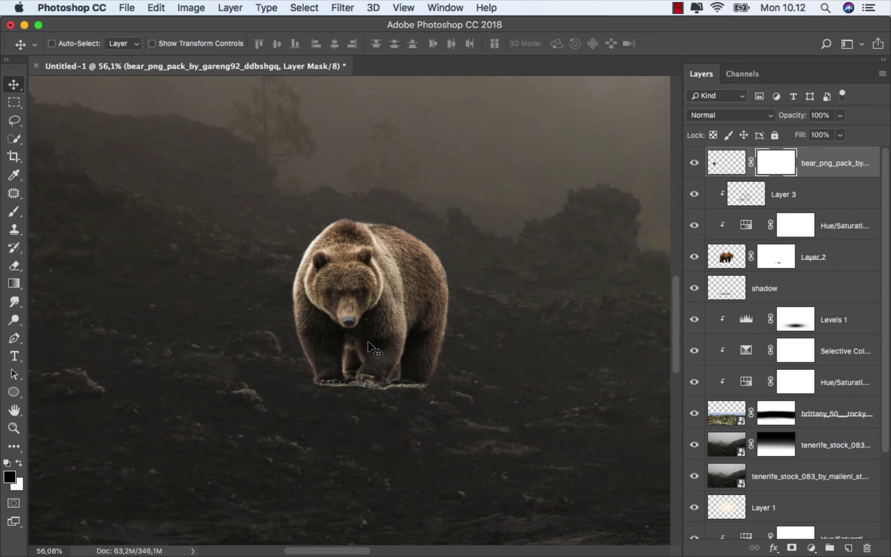
right_click(21, 214)
click(70, 207)
scroll(403, 362, up, 4)
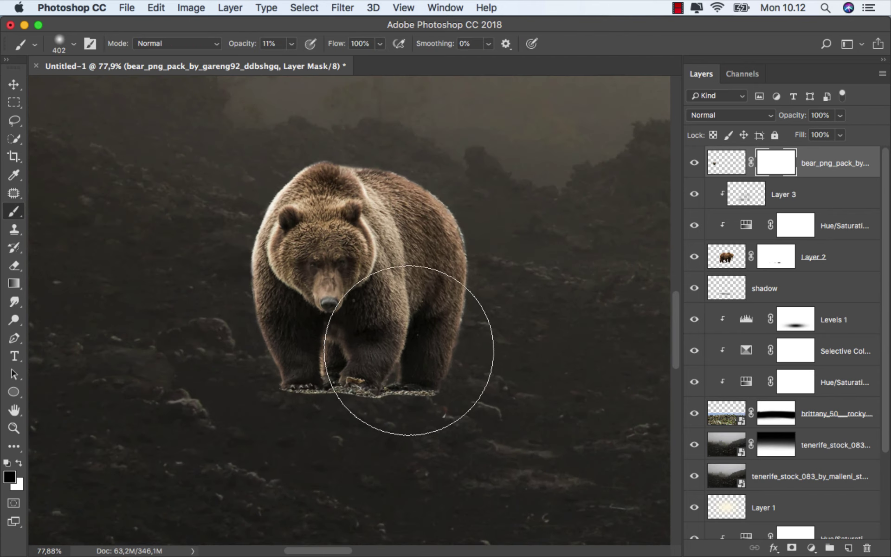
right_click(408, 350)
click(505, 454)
click(537, 343)
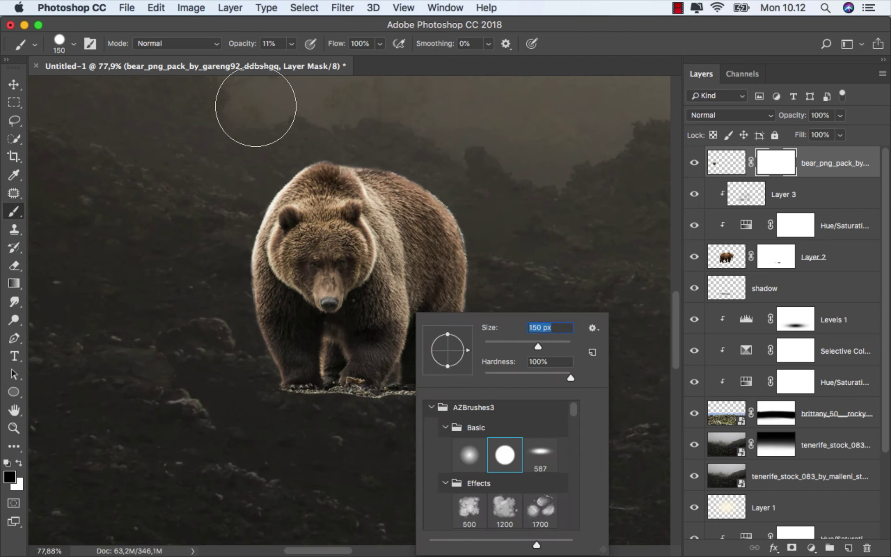
click(292, 44)
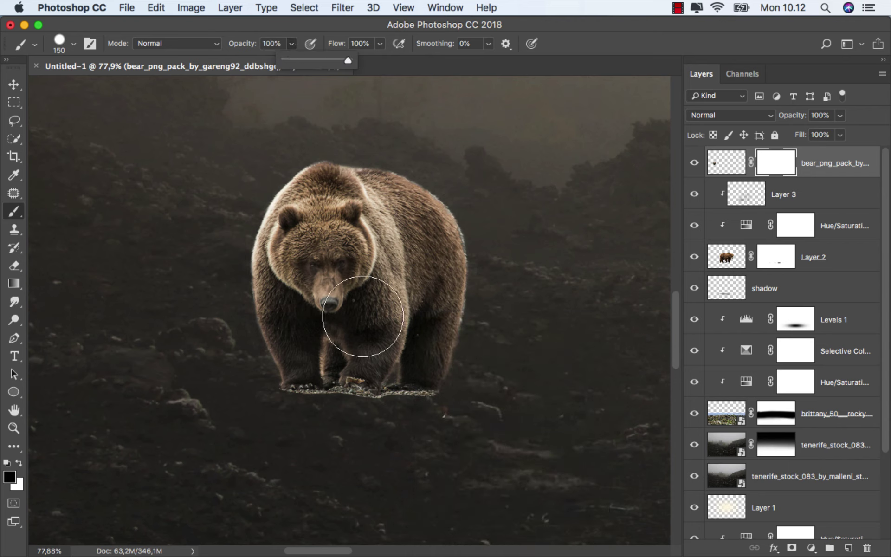
Step: Reduce the brush to 41 px and mask out the leftover ground strip beneath the small bear's paws
drag(361, 330, 327, 333)
drag(284, 390, 459, 406)
scroll(211, 389, down, 8)
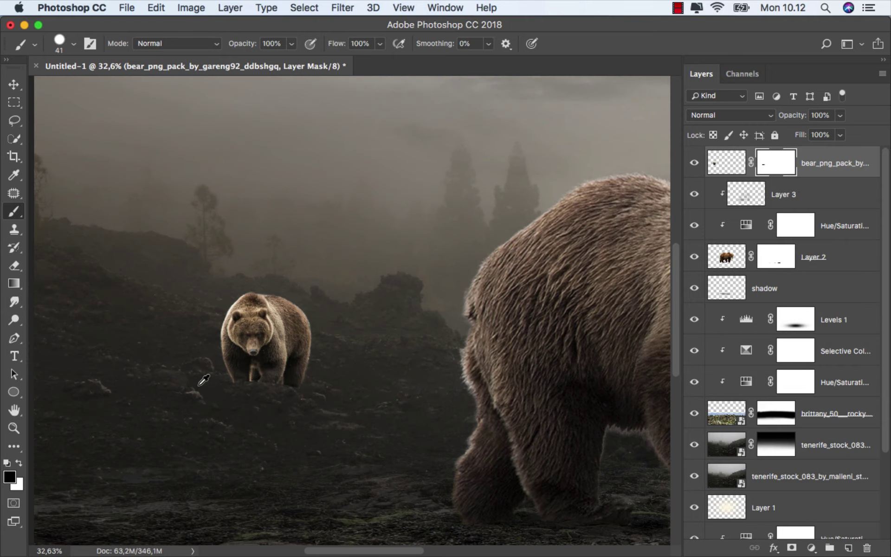
scroll(227, 380, up, 8)
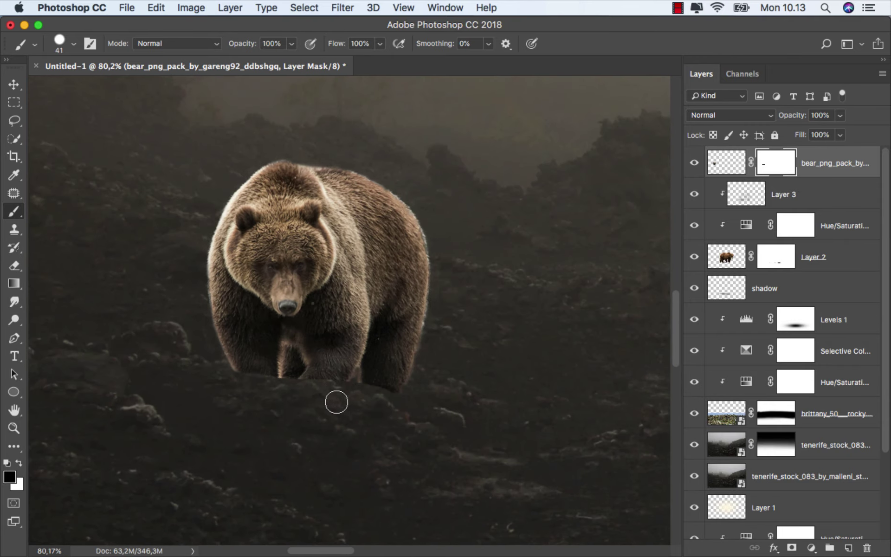
scroll(397, 392, up, 3)
scroll(323, 388, down, 2)
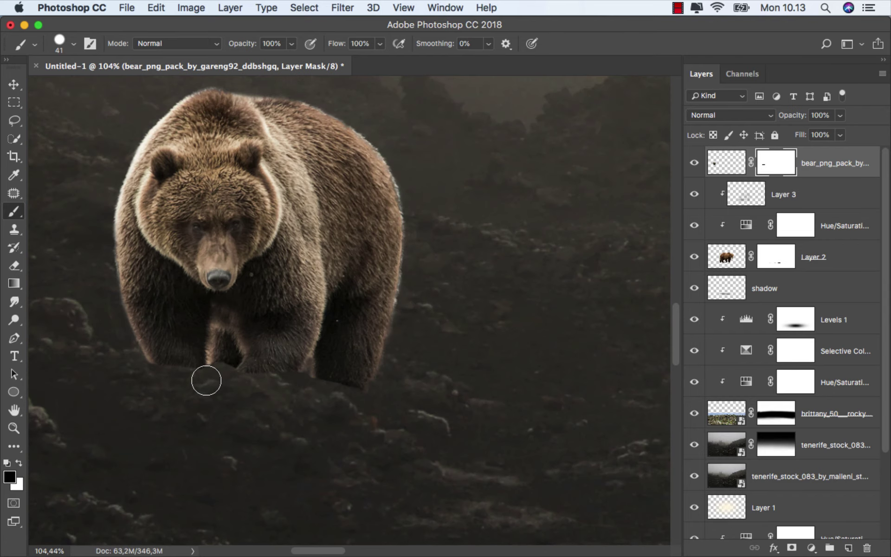
scroll(258, 364, down, 5)
Step: Shift the masked small bear a little down and right on the slope, and check its placement in the whole composition
key(v)
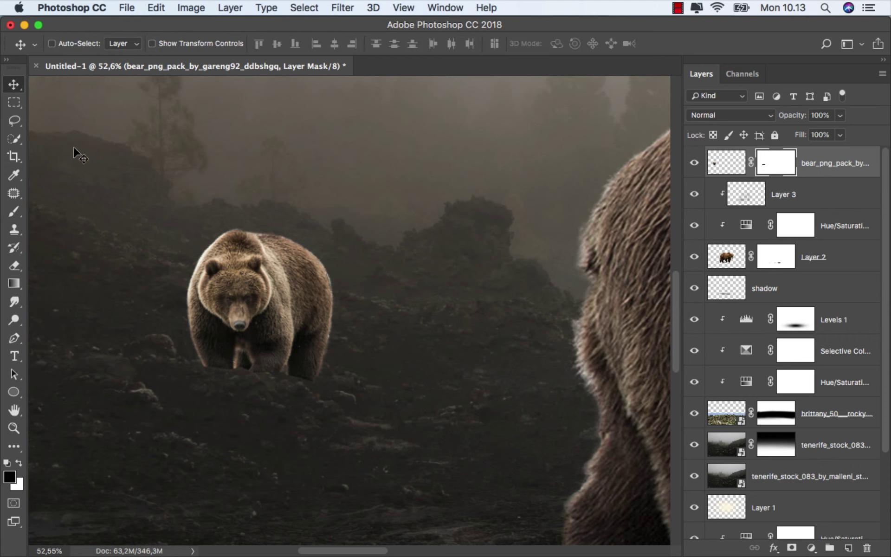
drag(246, 299, 260, 311)
scroll(317, 333, down, 7)
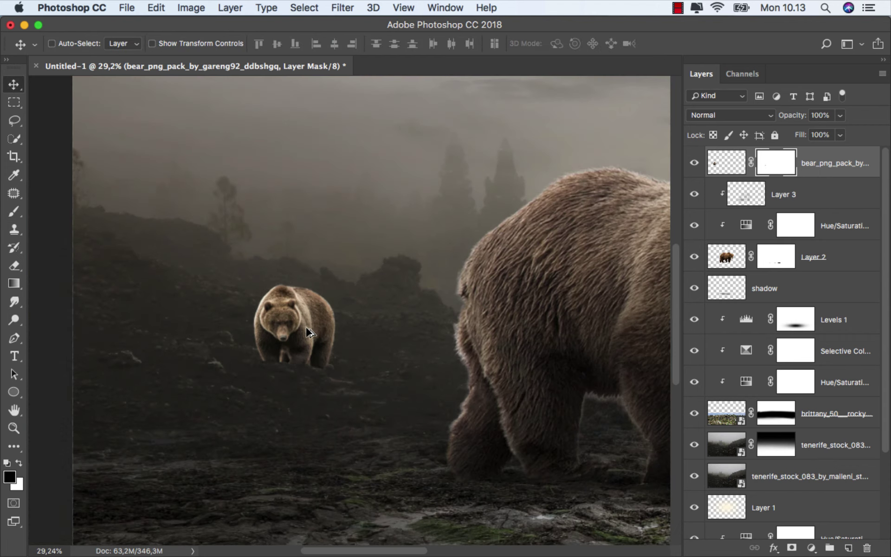
scroll(181, 327, up, 1)
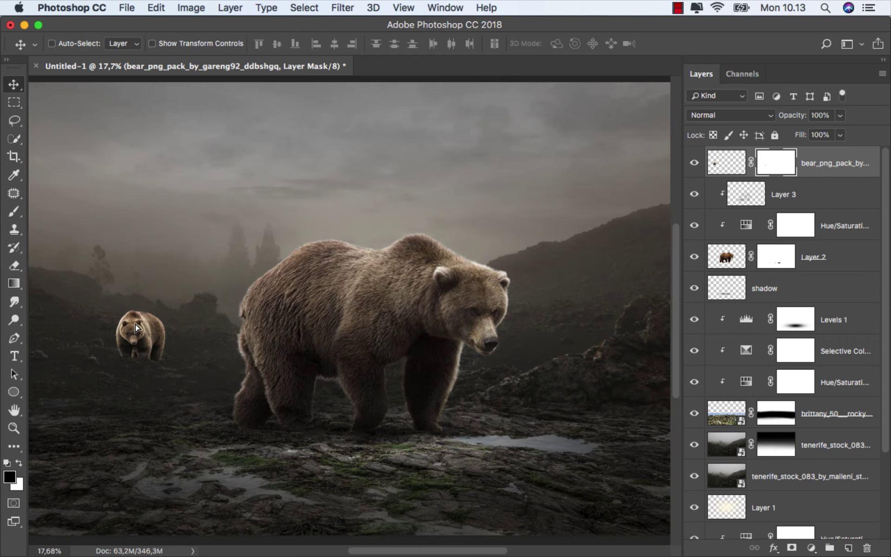
drag(137, 329, 152, 342)
scroll(151, 337, up, 3)
scroll(153, 366, up, 8)
scroll(342, 378, down, 5)
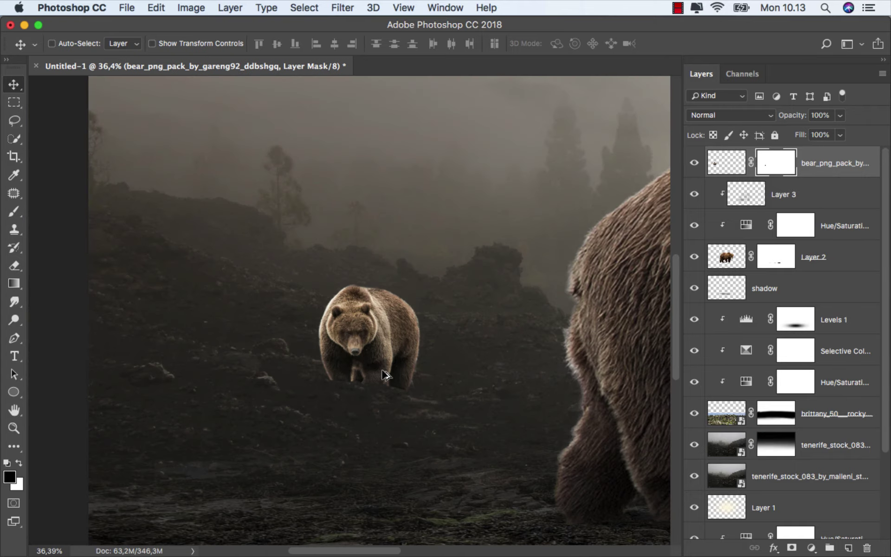
scroll(319, 349, down, 2)
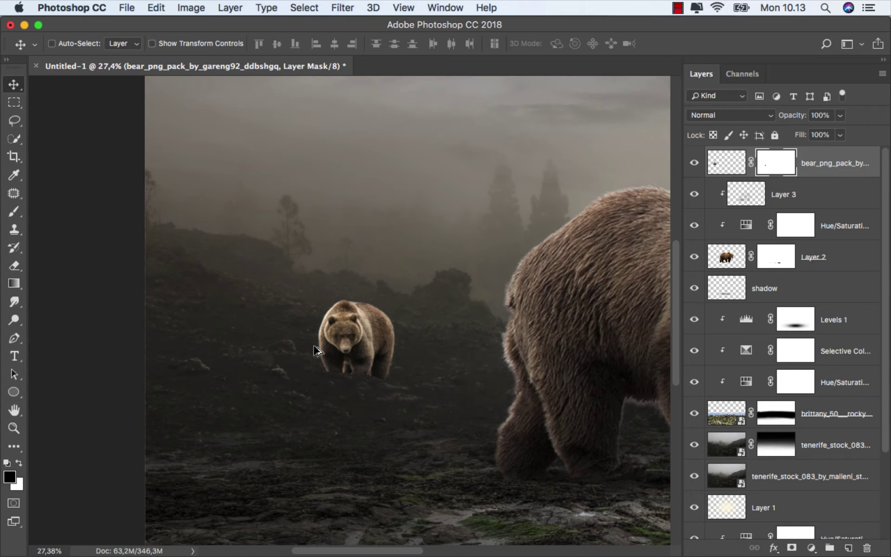
scroll(316, 349, down, 4)
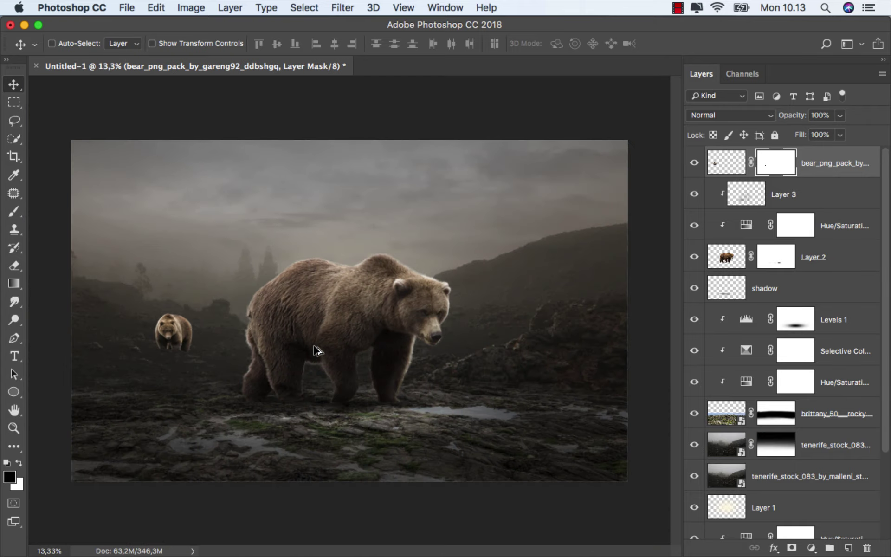
scroll(315, 349, up, 1)
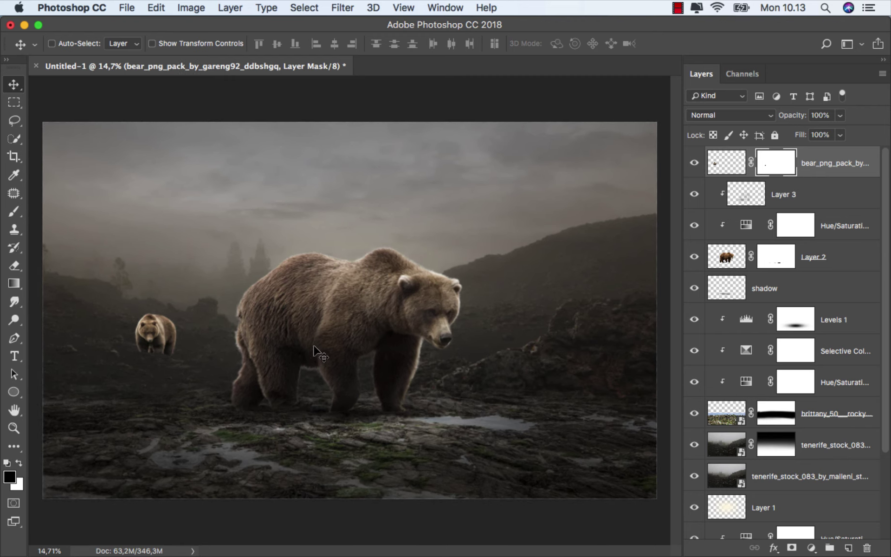
Step: Move the small bear lower and closer to the walking bear, nudging it slightly up and left
drag(157, 333, 176, 350)
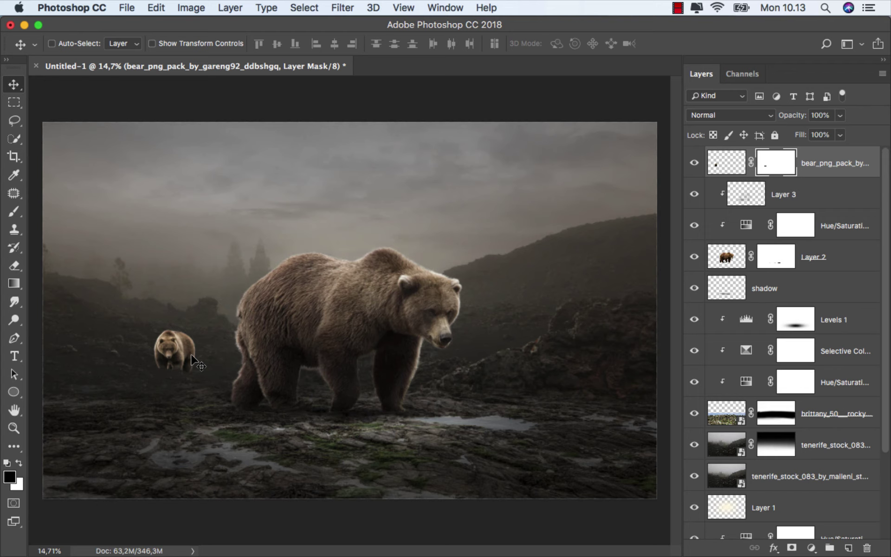
key(shift+Up)
key(shift+Up)
key(shift+Left)
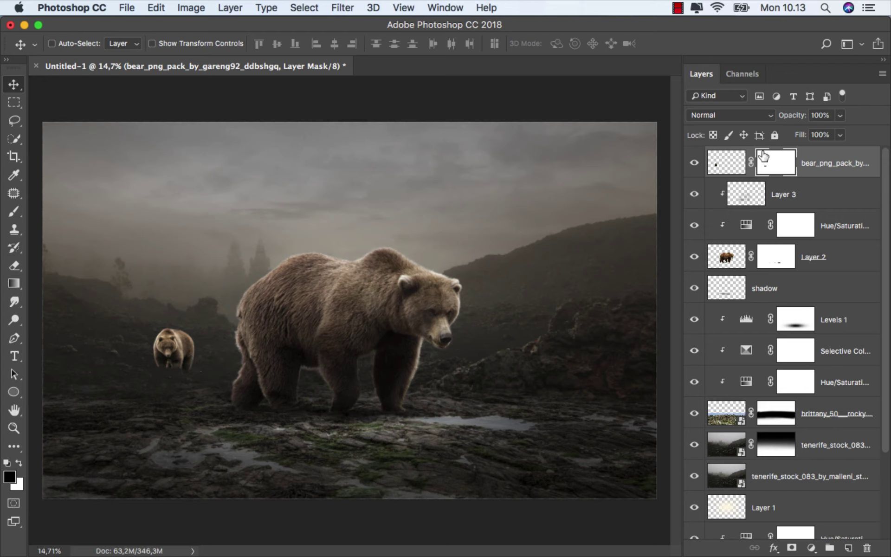
Step: Clip a Hue/Saturation adjustment to the small bear with saturation -34 and the hue shifted slightly into negative values
key(super+2)
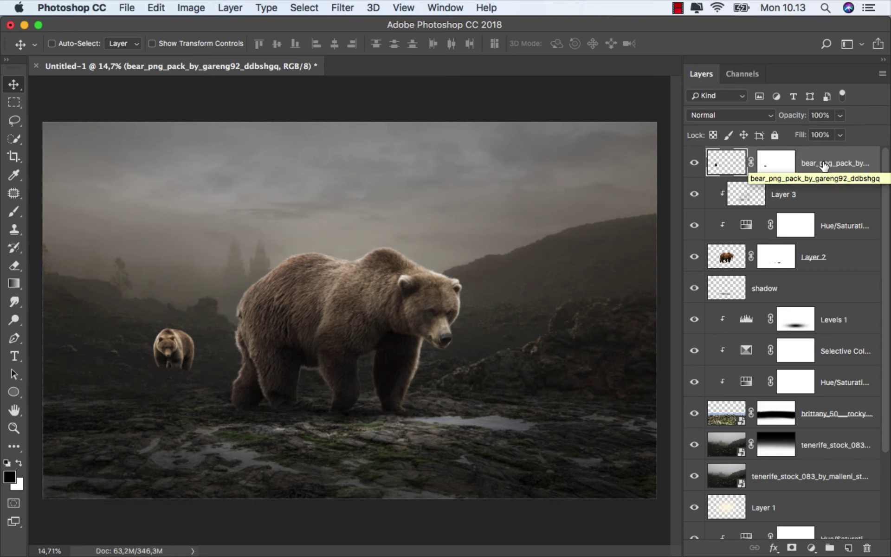
click(811, 548)
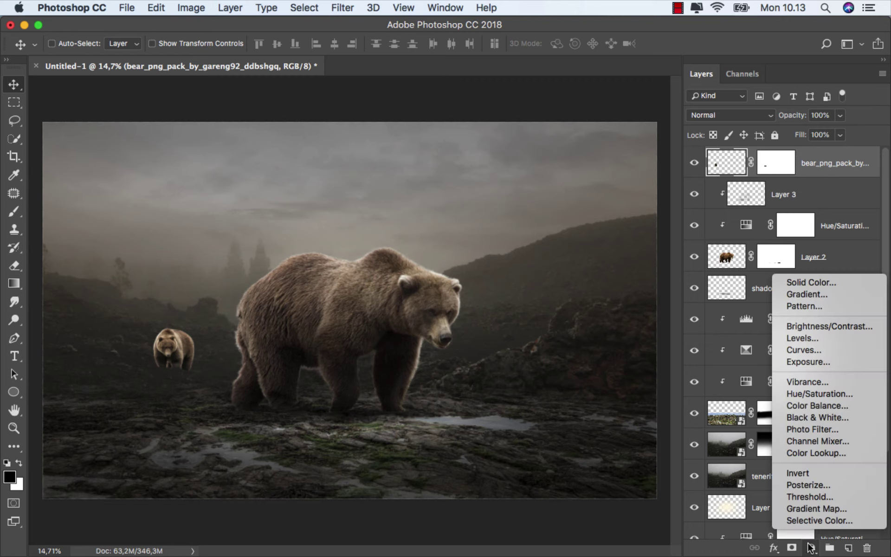
click(826, 396)
click(583, 443)
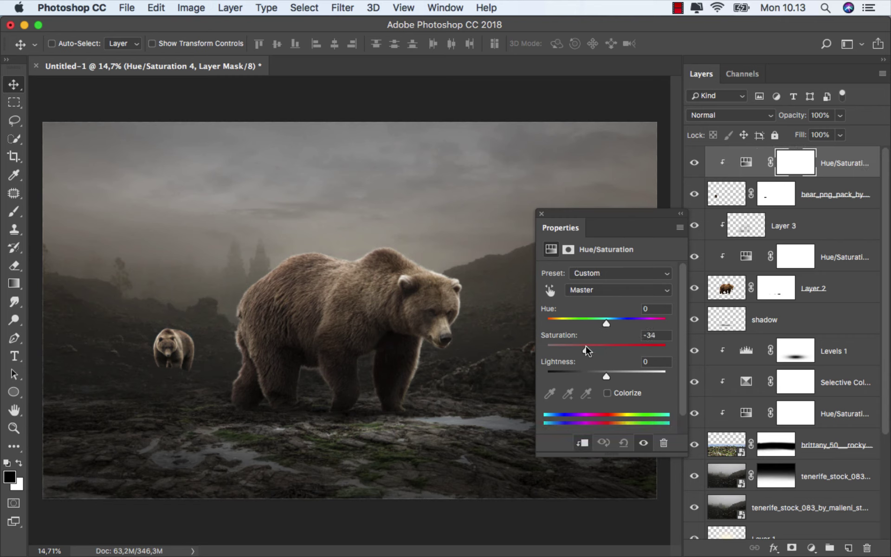
click(599, 323)
click(541, 214)
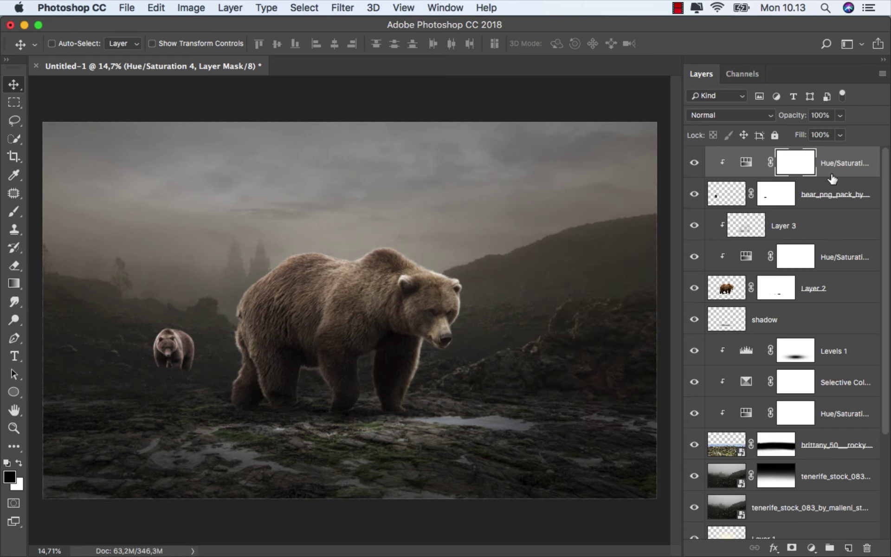
Step: Create a new empty layer above the small bear's Hue/Saturation adjustment and clip it to the bear
click(838, 173)
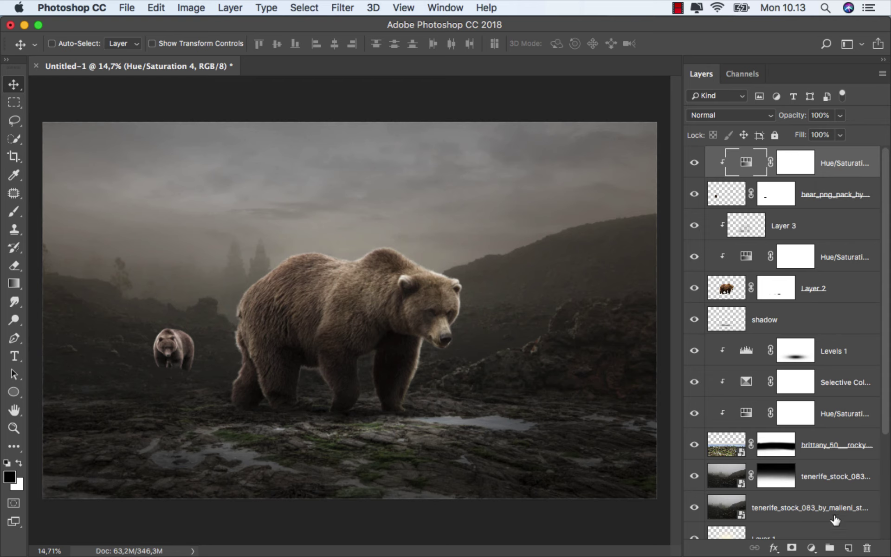
click(849, 548)
right_click(801, 163)
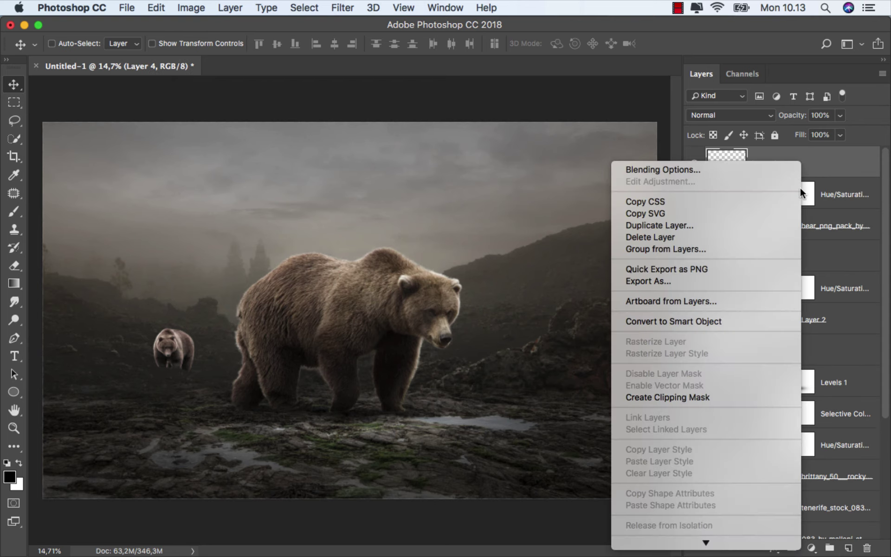
click(728, 397)
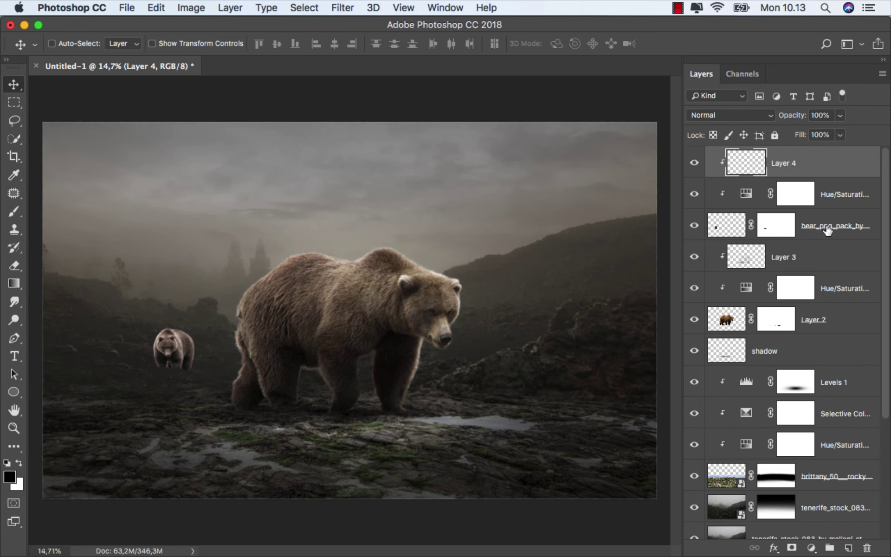
Step: Add a Solid Color fill clipped to the small bear, using a dark grey-brown sampled from the hillside beside it
click(811, 548)
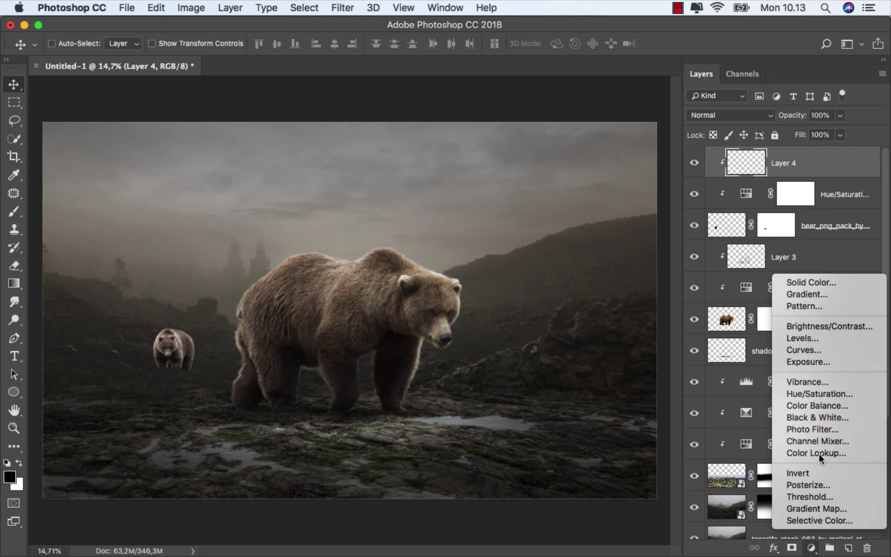
click(836, 283)
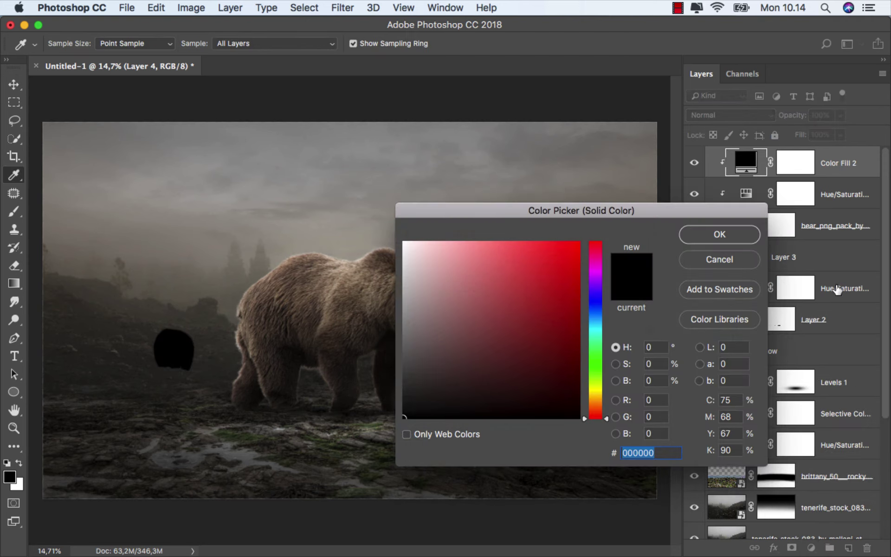
click(202, 309)
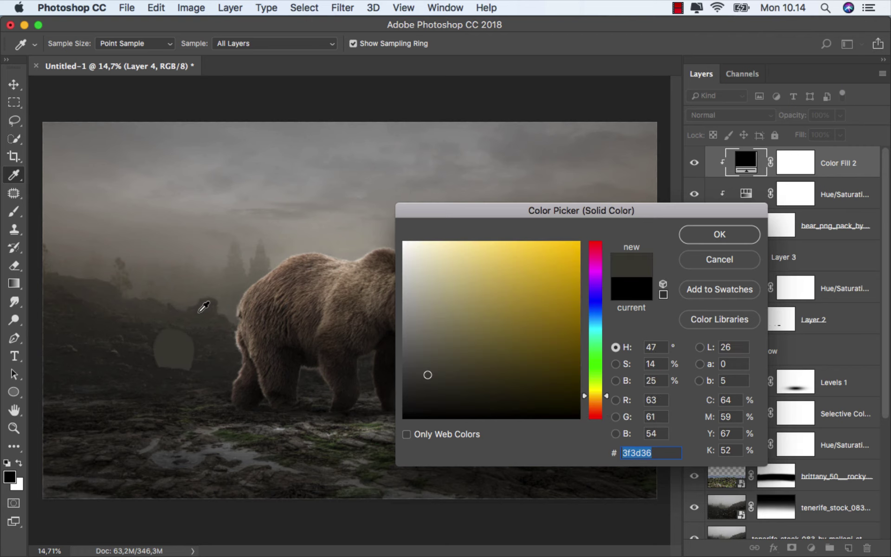
drag(203, 308, 144, 330)
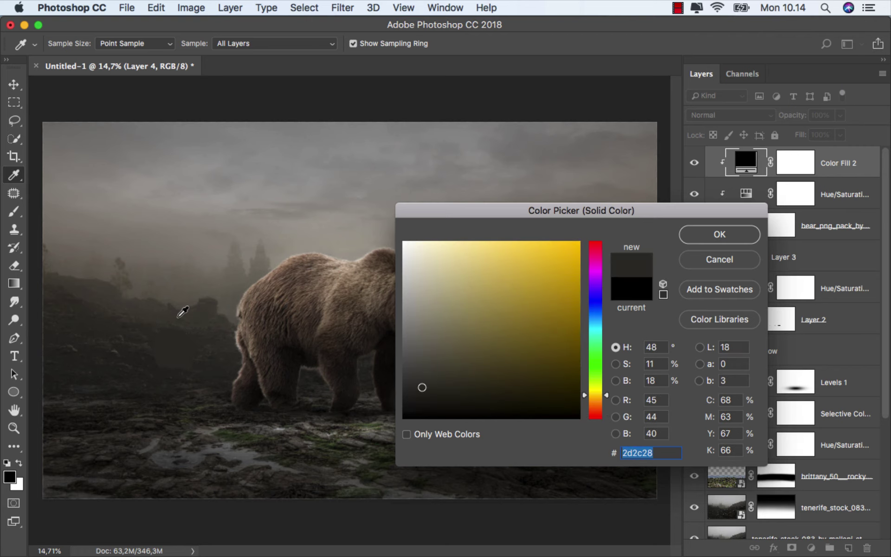
click(725, 236)
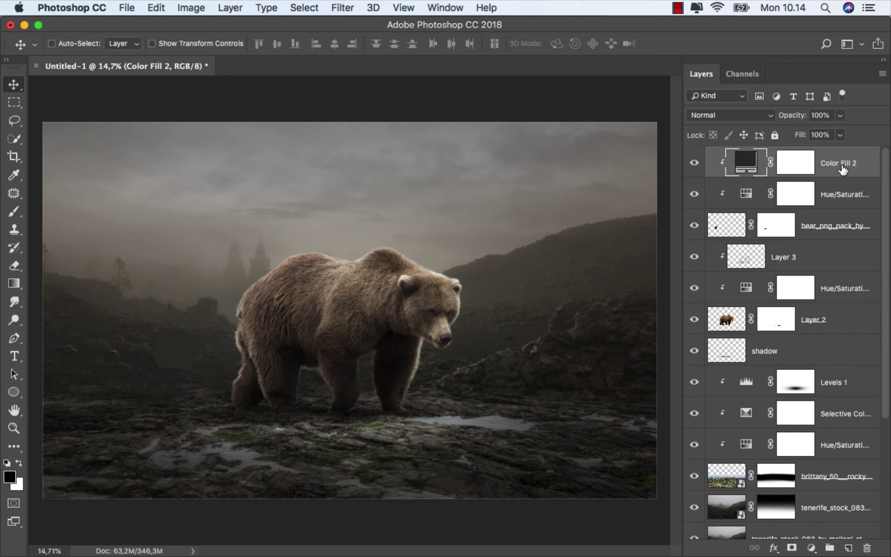
Step: Reduce the small bear's colour fill layer to 57% Fill and toggle its visibility to compare the effect
click(840, 134)
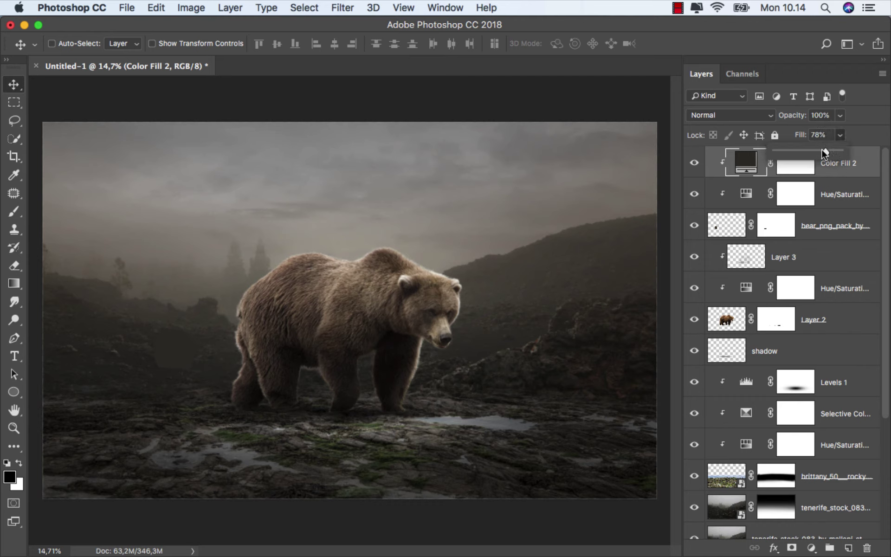
drag(821, 149, 809, 150)
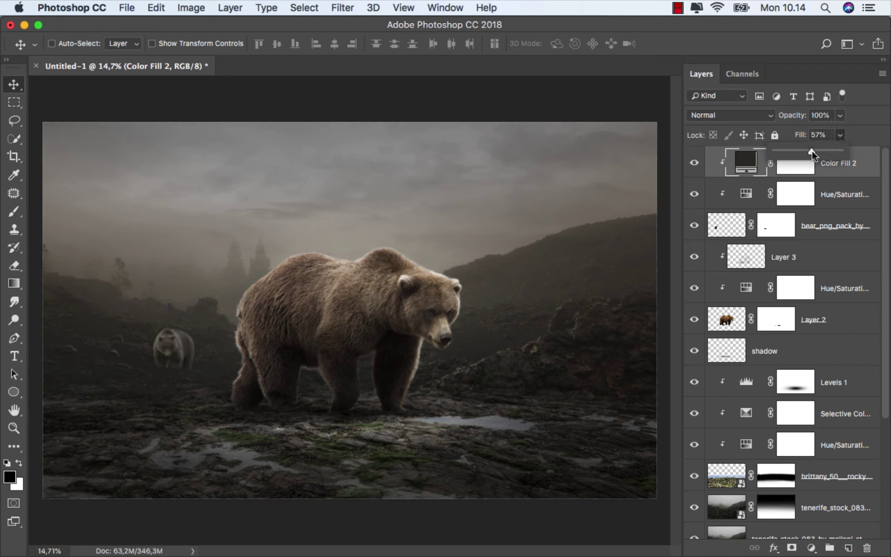
click(694, 161)
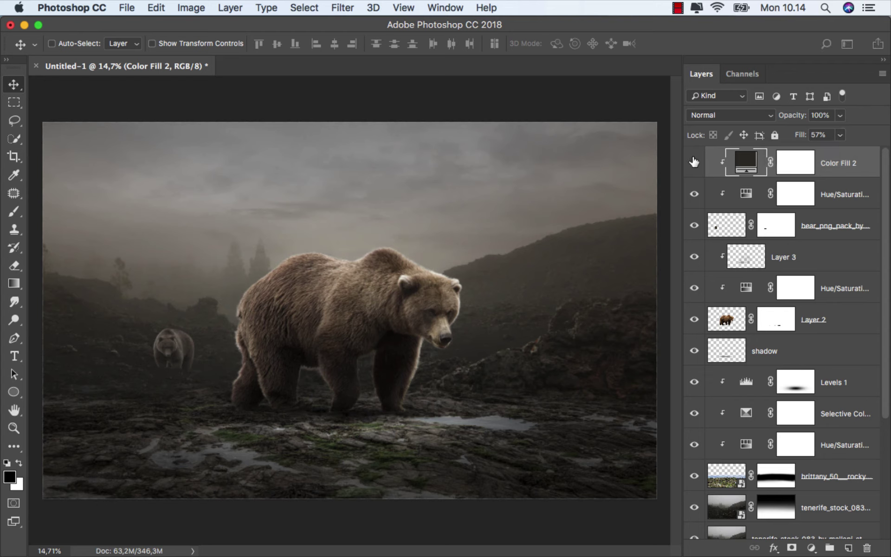
click(693, 161)
Step: Create a top layer named smoke and set up the 500 px Effects brush at 10% opacity with a colour sampled from the scene
click(846, 548)
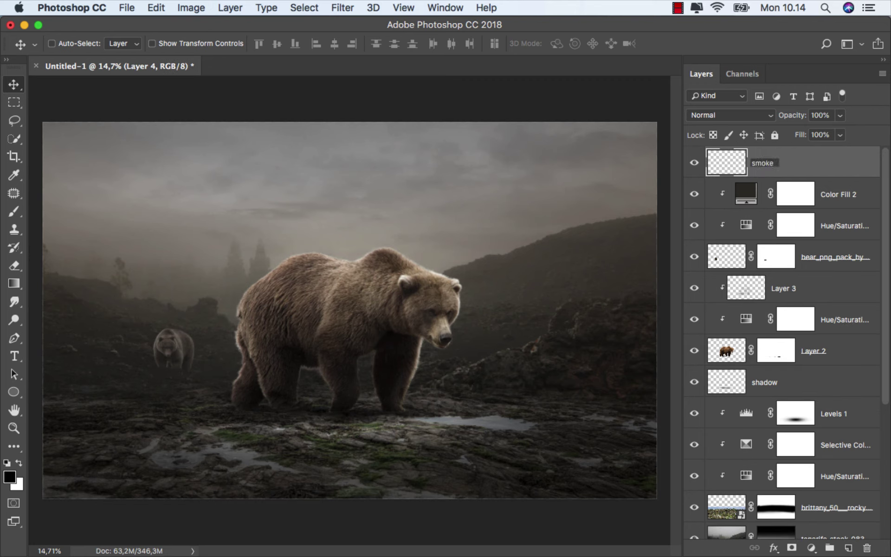
key(Return)
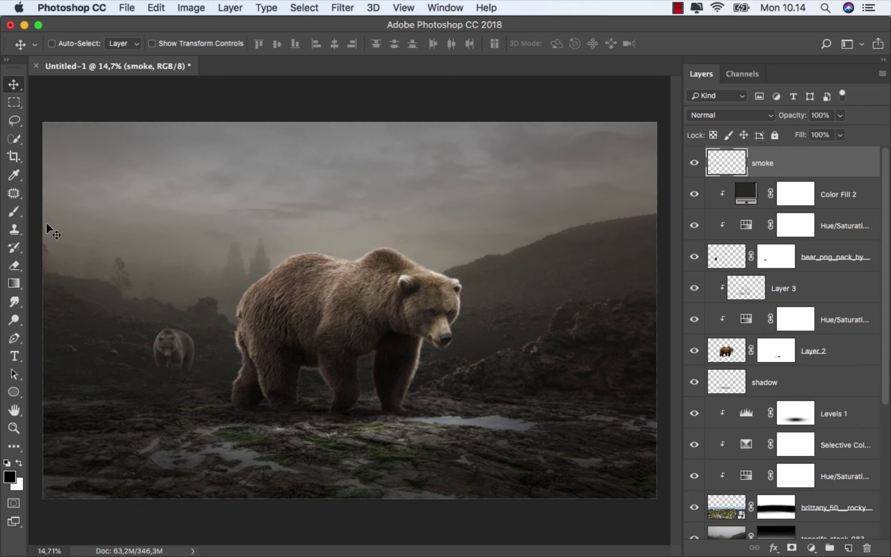
click(14, 211)
click(65, 213)
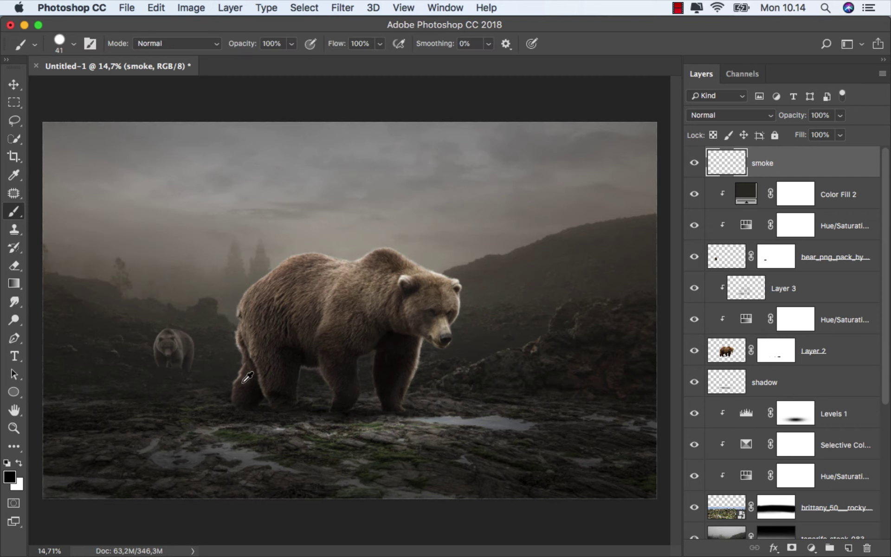
scroll(247, 377, up, 5)
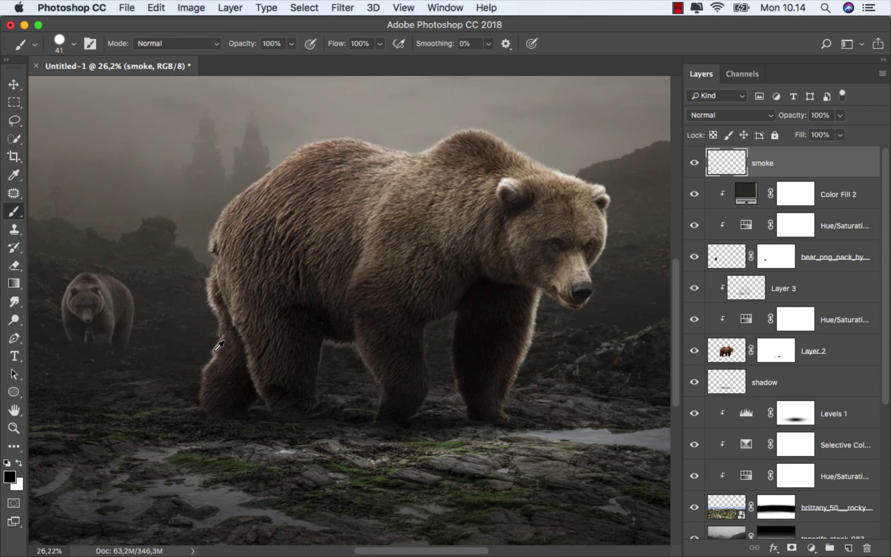
alt+click(225, 191)
right_click(292, 229)
click(348, 420)
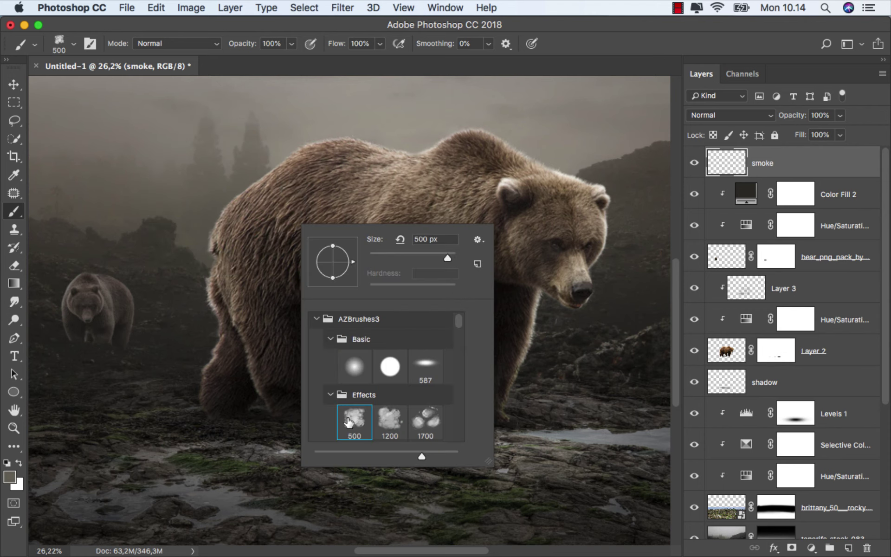
click(292, 45)
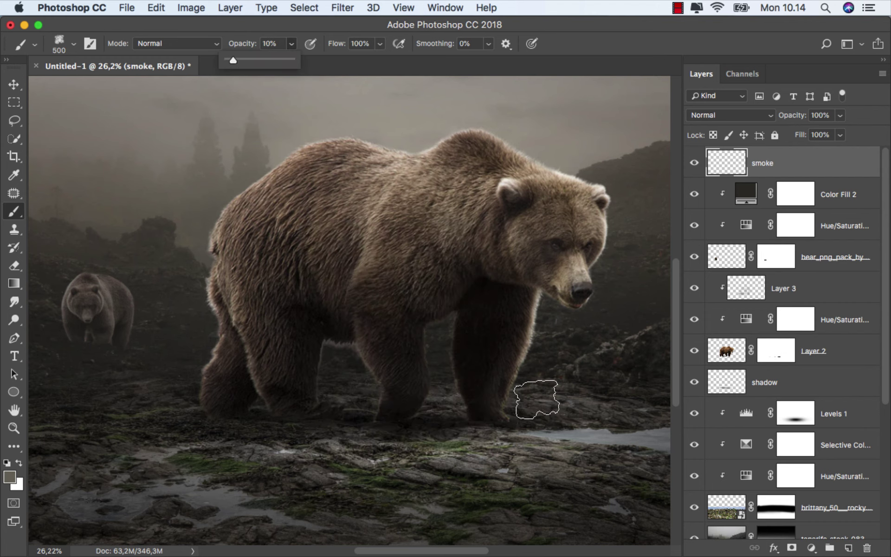
drag(551, 419, 547, 421)
scroll(327, 400, down, 1)
scroll(327, 399, down, 1)
key(super+z)
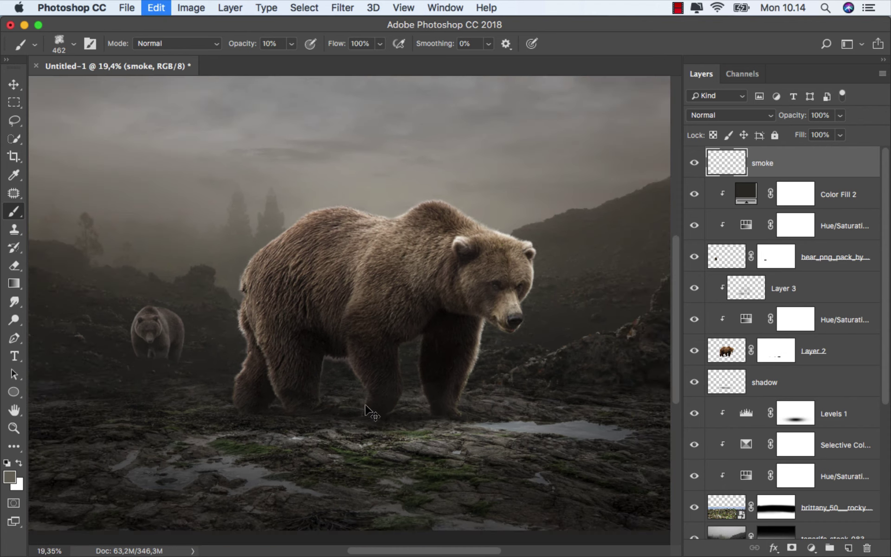
Step: Paint soft smoke on the smoke layer around the walking bear's legs and over the ground near the small bear
mouse_move(301, 395)
mouse_down()
mouse_move(320, 392)
mouse_move(269, 407)
mouse_up()
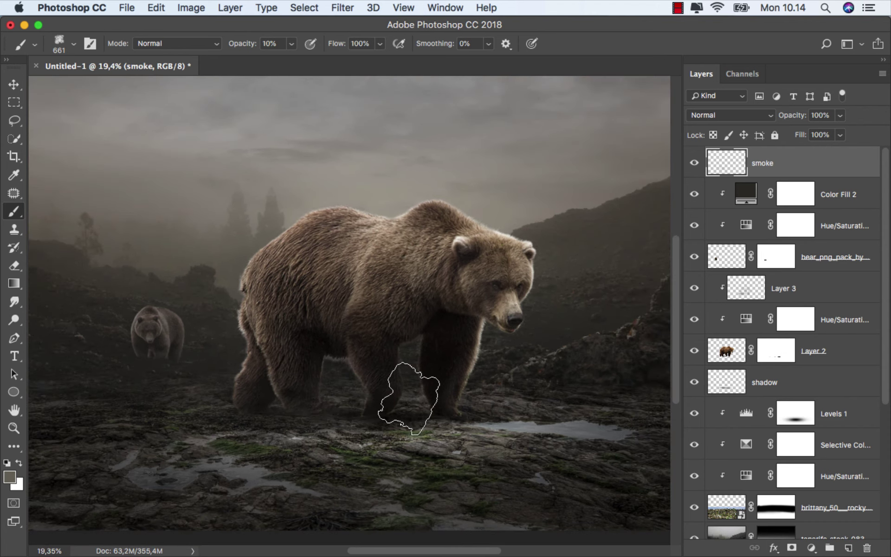
mouse_move(403, 414)
mouse_down()
mouse_move(325, 411)
mouse_move(496, 414)
mouse_move(219, 388)
mouse_move(439, 377)
mouse_move(255, 357)
mouse_move(294, 379)
mouse_move(428, 385)
mouse_up()
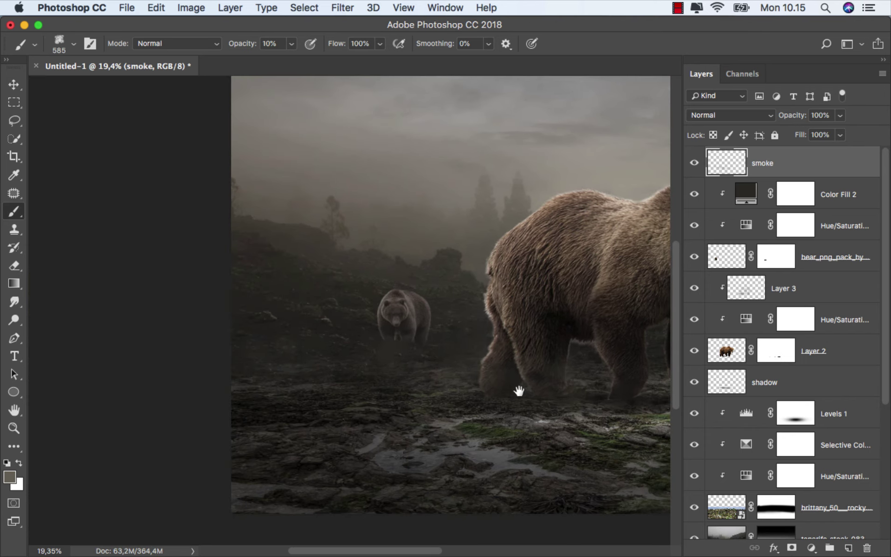
drag(517, 388, 447, 390)
mouse_move(286, 386)
mouse_down()
mouse_move(324, 378)
mouse_move(213, 364)
mouse_move(478, 374)
mouse_move(348, 378)
mouse_up()
mouse_move(391, 352)
mouse_down()
mouse_move(414, 329)
mouse_move(483, 349)
mouse_move(392, 330)
mouse_move(521, 365)
mouse_move(492, 369)
mouse_move(328, 320)
mouse_move(503, 368)
mouse_up()
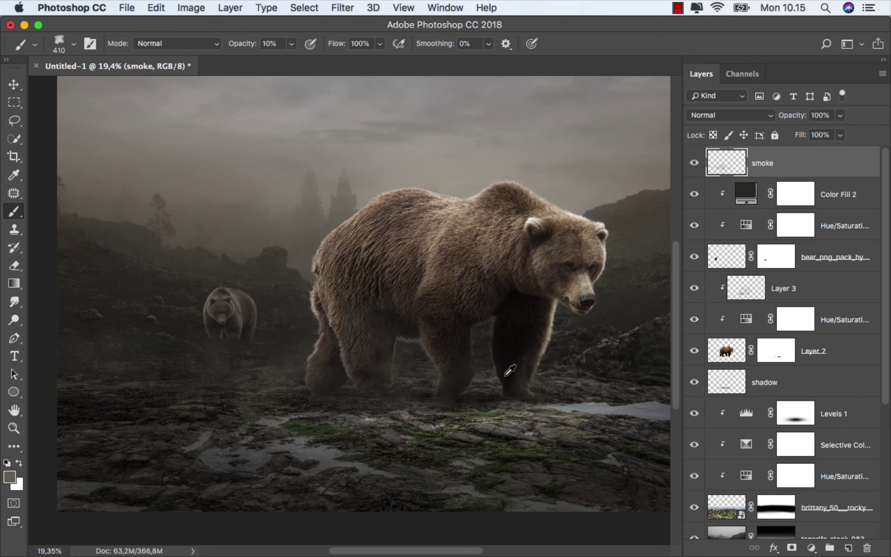
Step: Try another smoke stroke around the walking bear's front paws, undo it, and check the whole composition
scroll(501, 376, up, 3)
mouse_move(475, 406)
mouse_down()
mouse_move(476, 350)
mouse_move(502, 341)
mouse_move(518, 352)
mouse_move(516, 320)
mouse_move(518, 396)
mouse_up()
key(super+z)
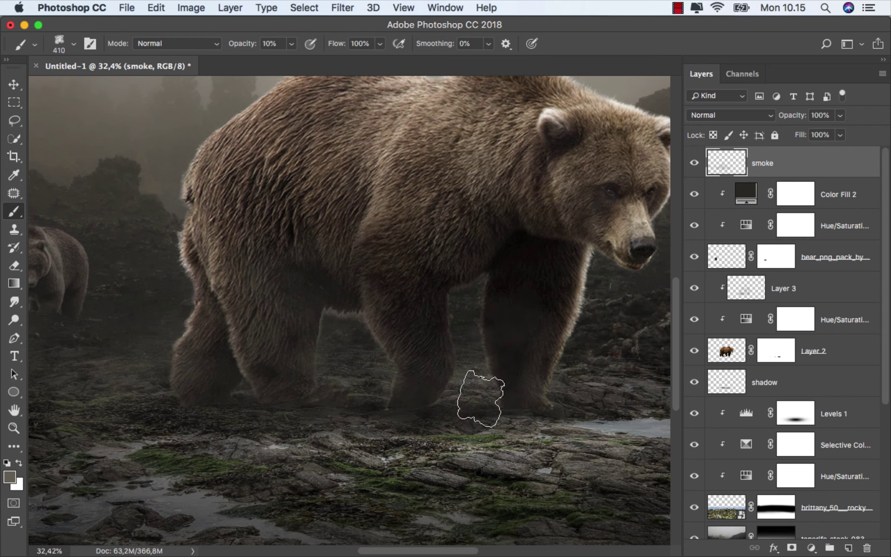
scroll(297, 388, down, 3)
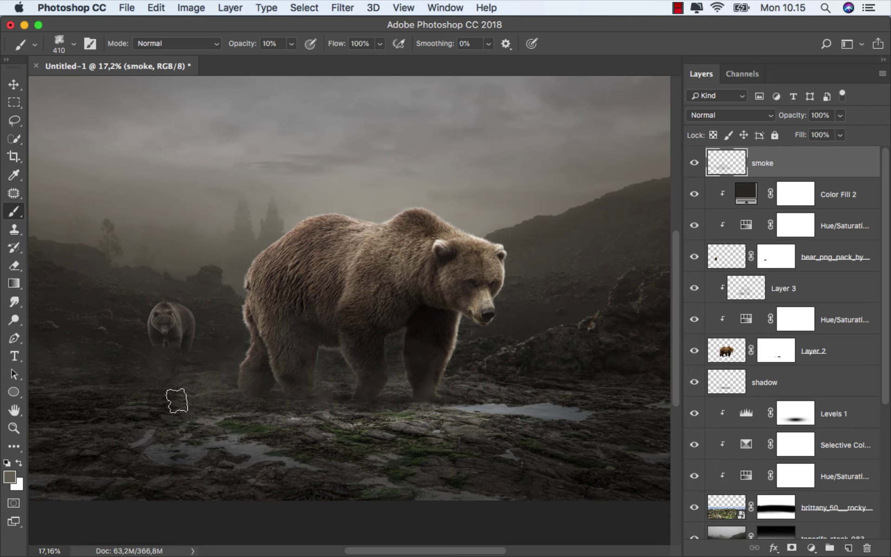
scroll(360, 373, down, 1)
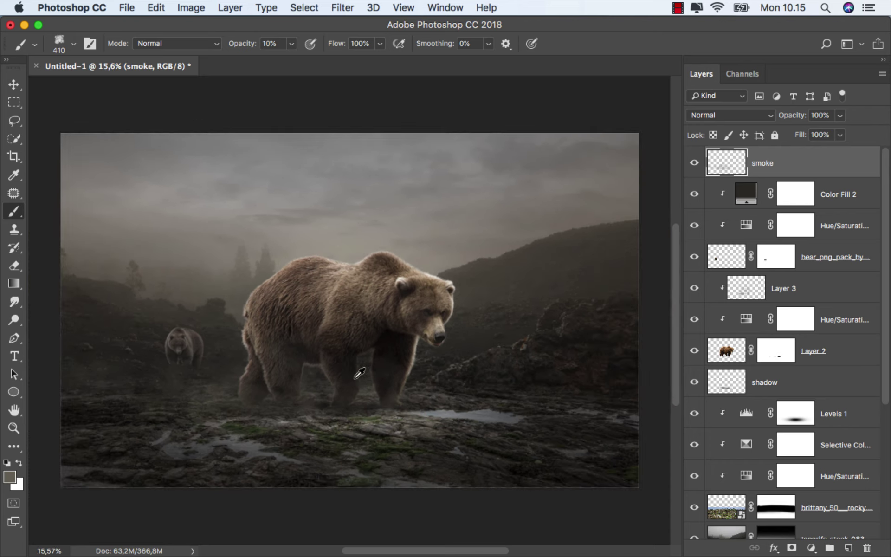
scroll(355, 378, down, 2)
scroll(355, 378, up, 3)
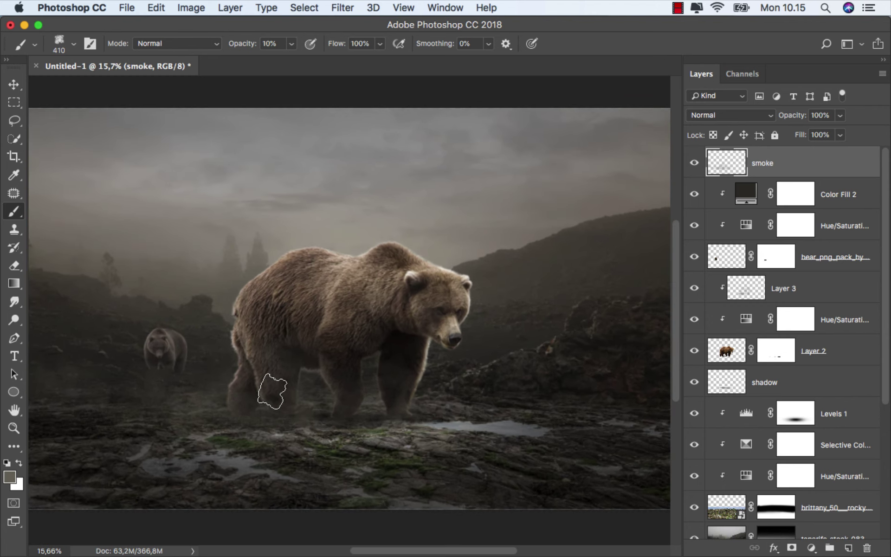
scroll(137, 387, up, 2)
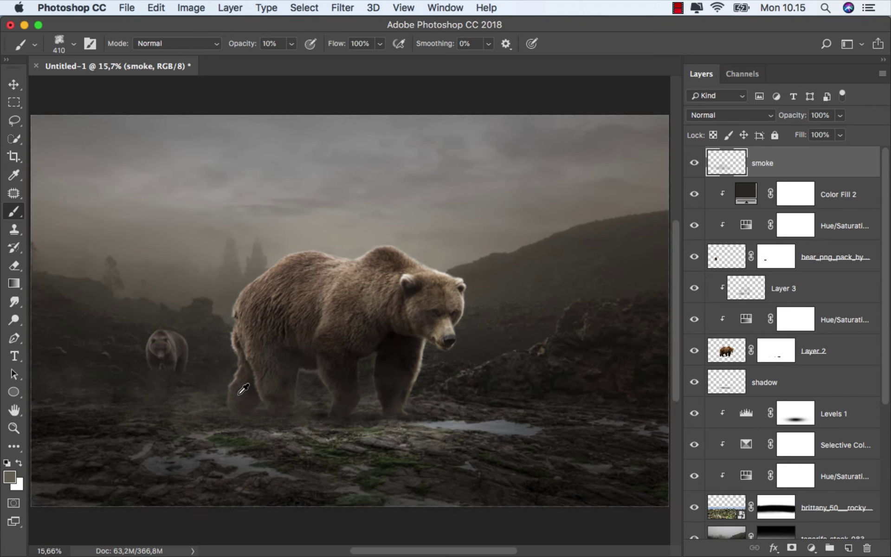
scroll(138, 403, down, 2)
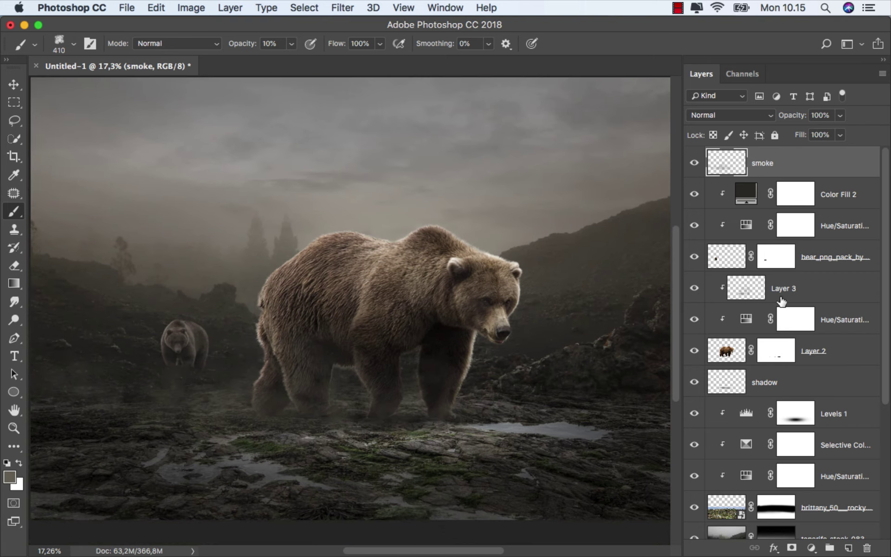
Step: Create a new layer named smoke2 directly above the shadow layer
click(797, 388)
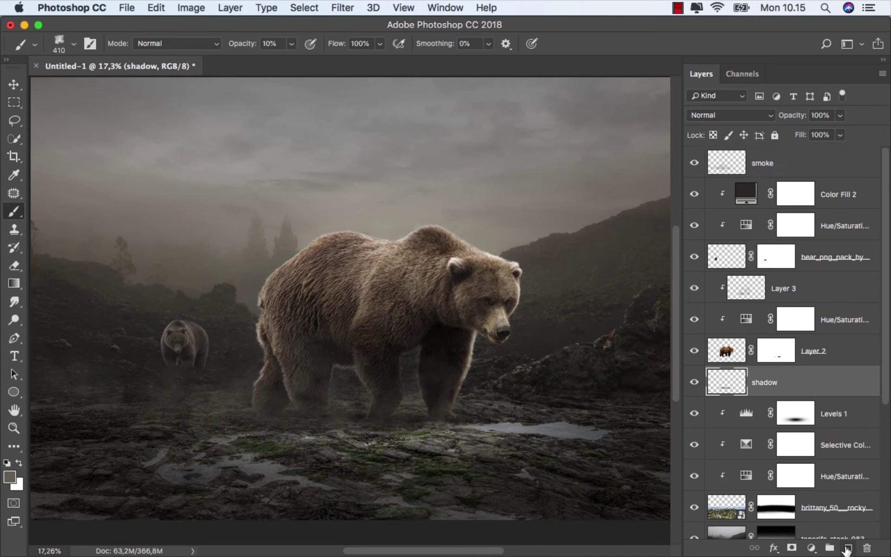
click(847, 548)
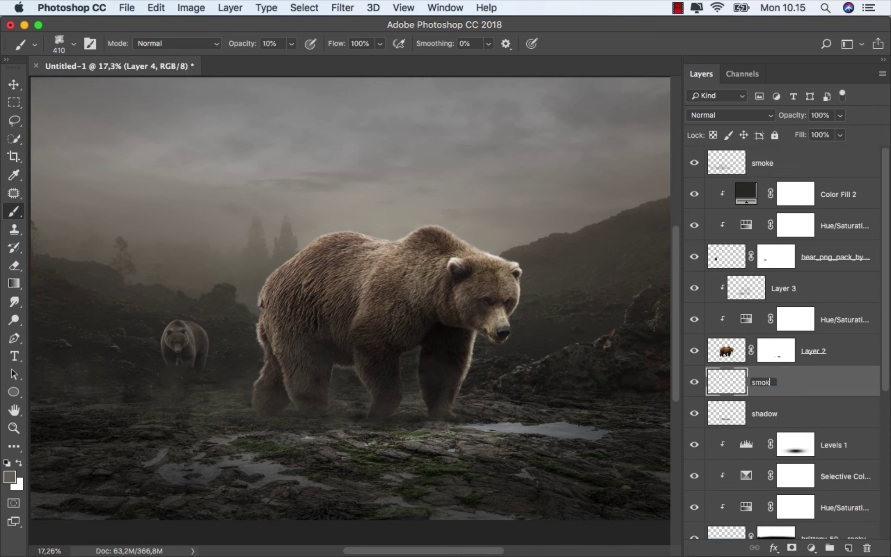
text(smoke2)
key(Return)
Step: Sample a lighter fog colour above the walking bear's back and dab smoke behind its legs with a 618 px brush
scroll(434, 408, up, 3)
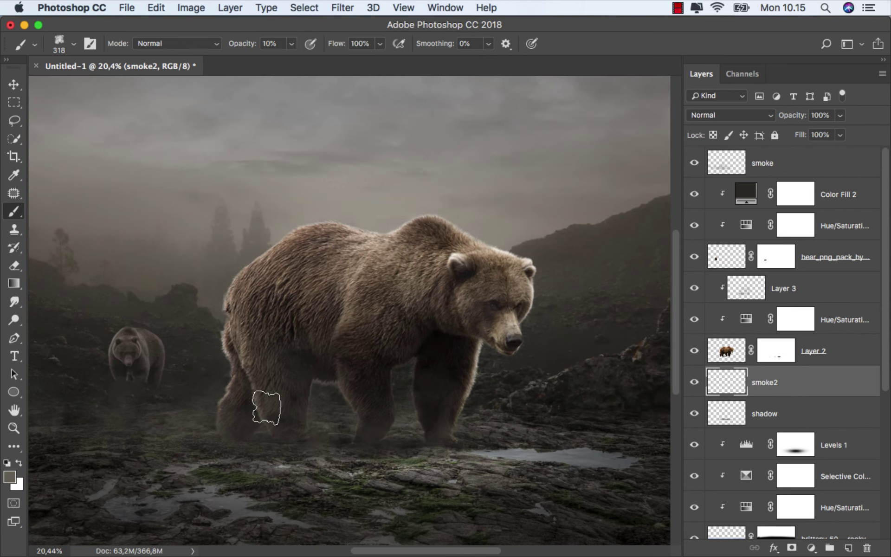
scroll(291, 412, left, 5)
alt+click(371, 193)
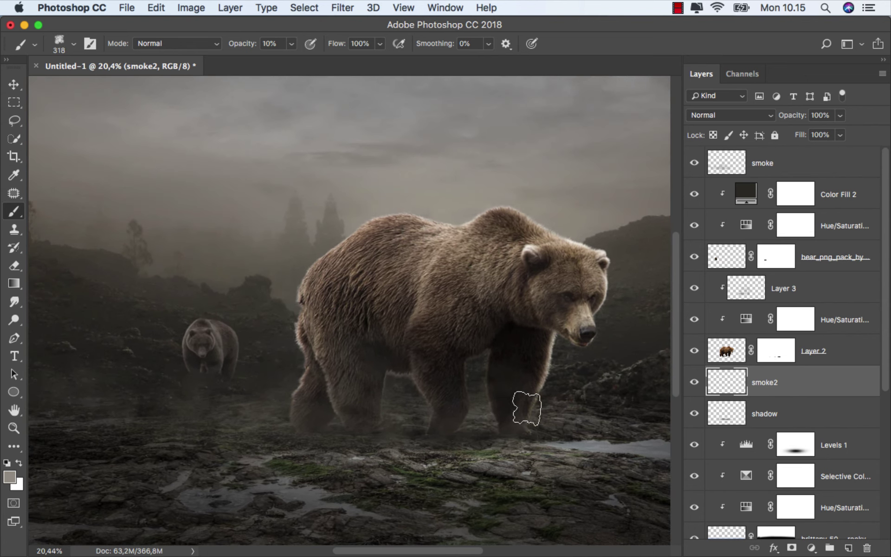
drag(397, 400, 415, 404)
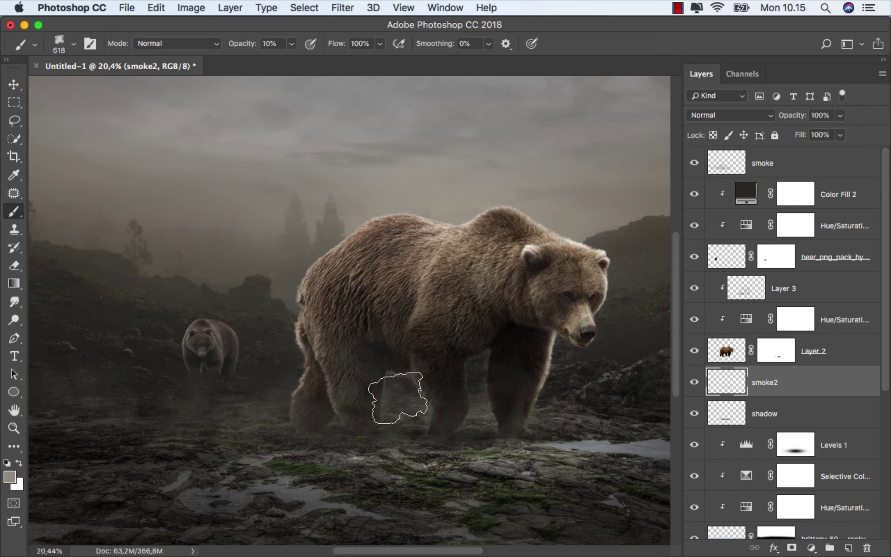
click(398, 398)
click(523, 412)
key(super+z)
click(431, 419)
click(389, 419)
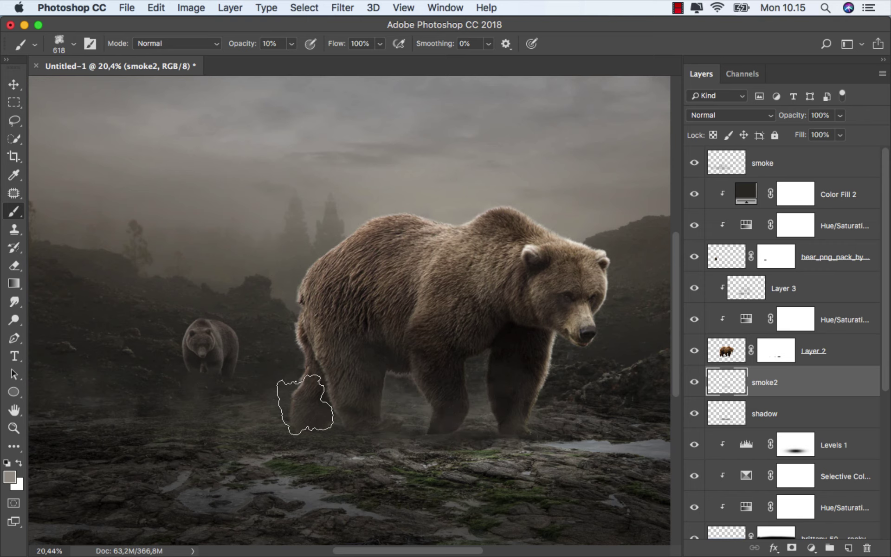
click(304, 405)
click(222, 394)
Step: Dab smoke on the smoke2 layer over the ground around the small bear, undoing the unwanted dabs
drag(131, 380, 228, 377)
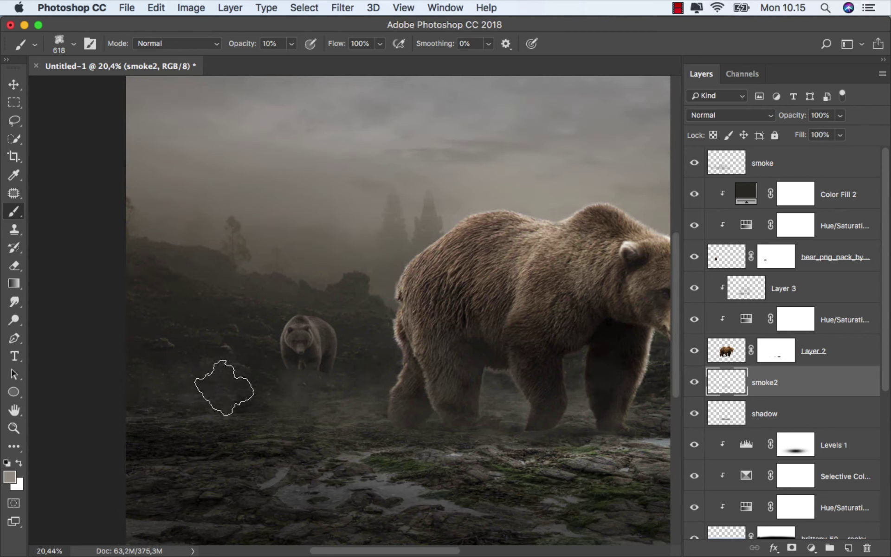
click(224, 389)
click(276, 380)
key(super+z)
click(413, 399)
key(super+z)
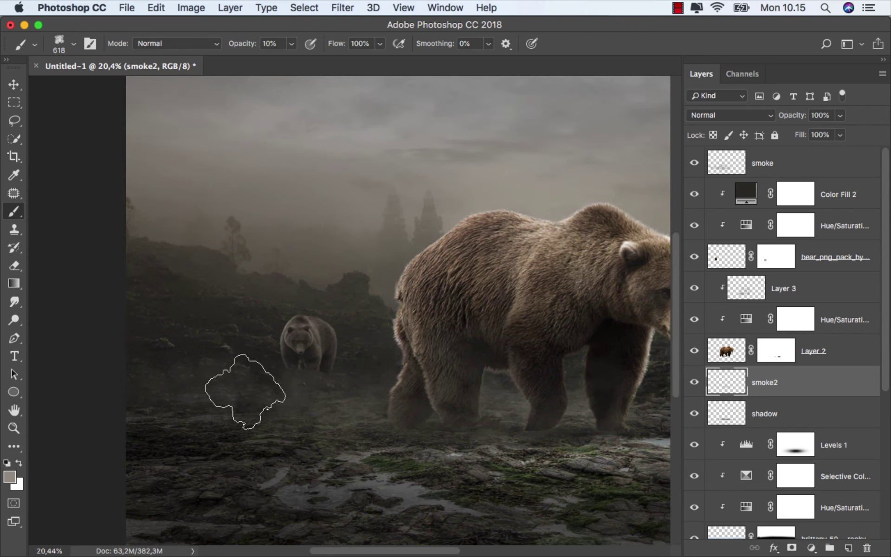
scroll(193, 382, down, 1)
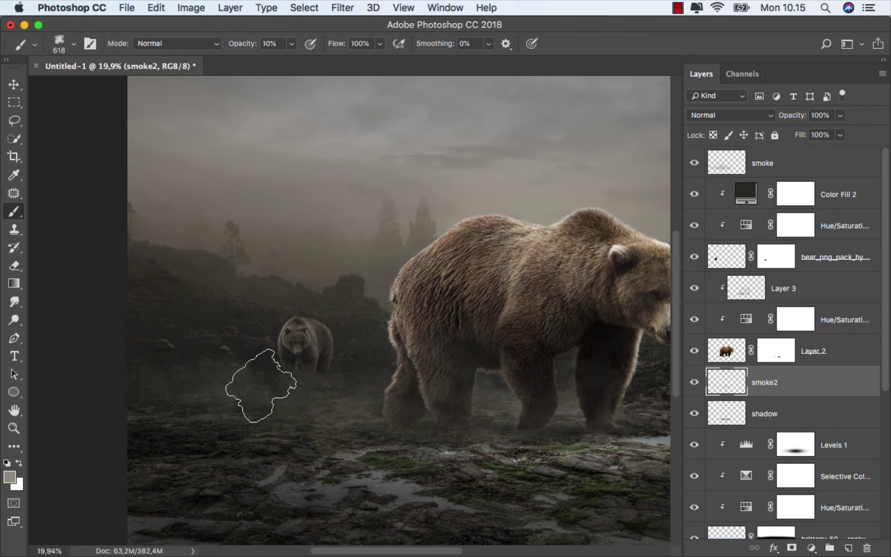
scroll(95, 359, down, 2)
drag(274, 386, 241, 404)
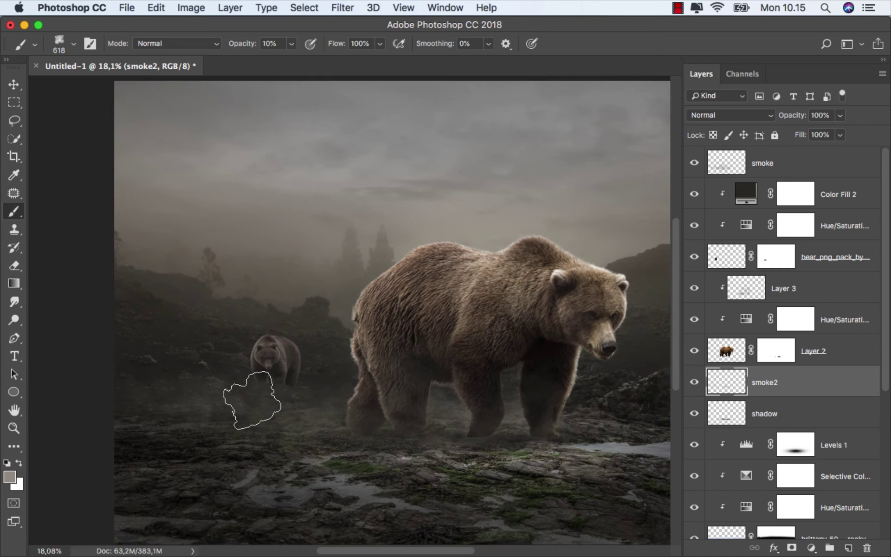
Step: Hide and show the smoke2 layer to compare the whole composition with and without its smoke
scroll(199, 402, down, 2)
click(699, 390)
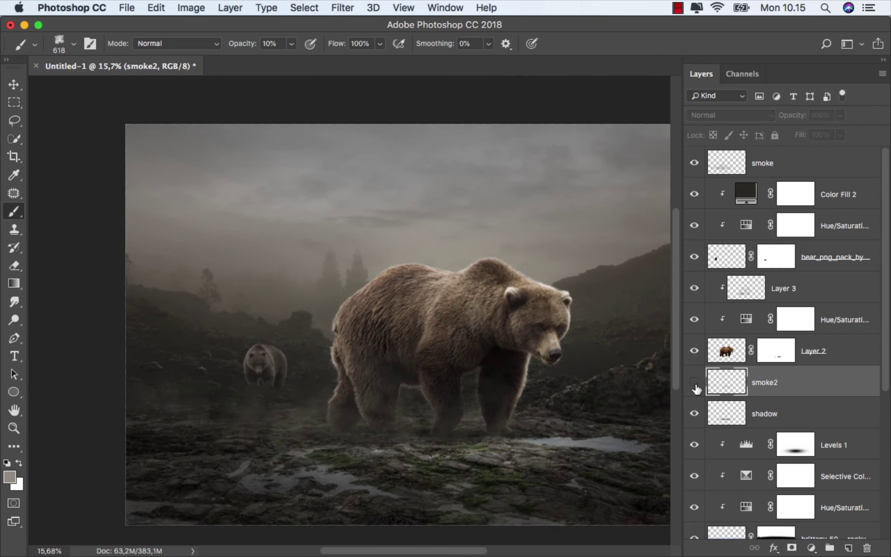
click(696, 387)
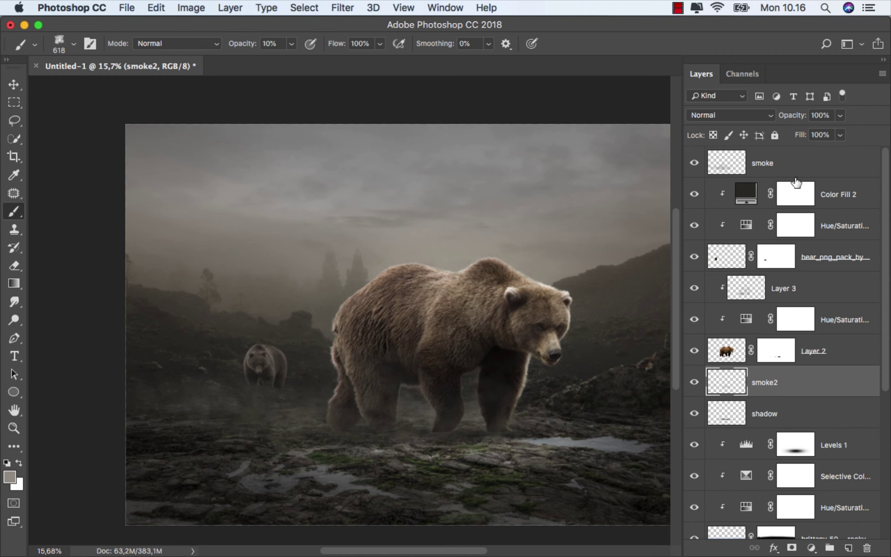
Step: Dab smoke over the small bear's legs on the smoke layer with a 371 px brush, comparing before and after
click(797, 160)
scroll(289, 417, up, 3)
drag(291, 399, 277, 389)
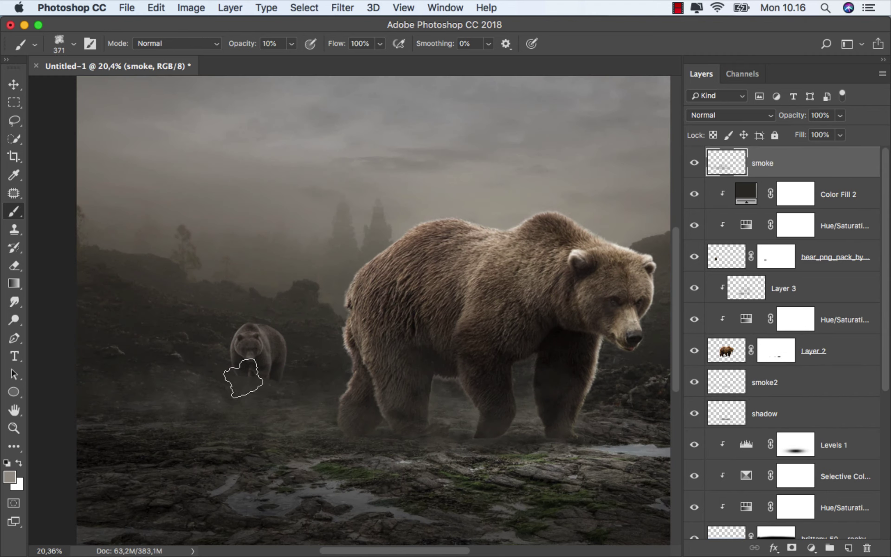
click(251, 376)
key(super+z)
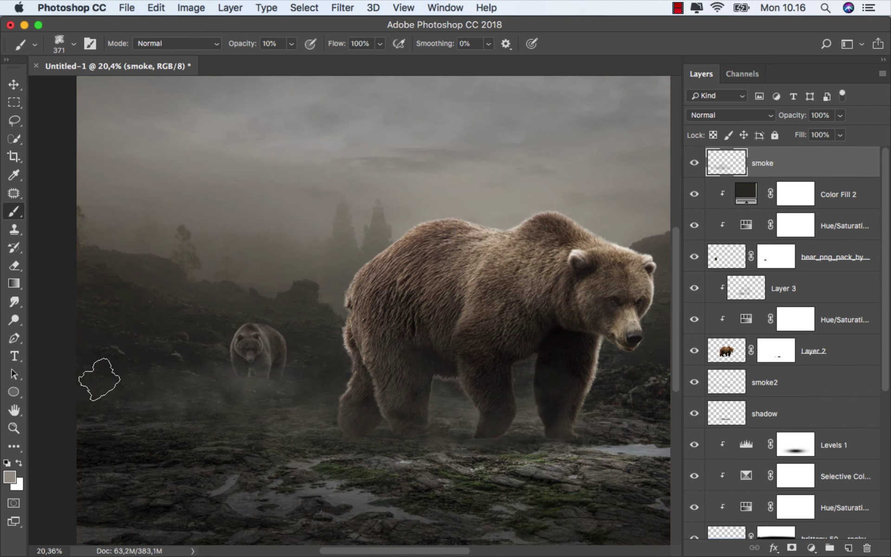
key(super+z)
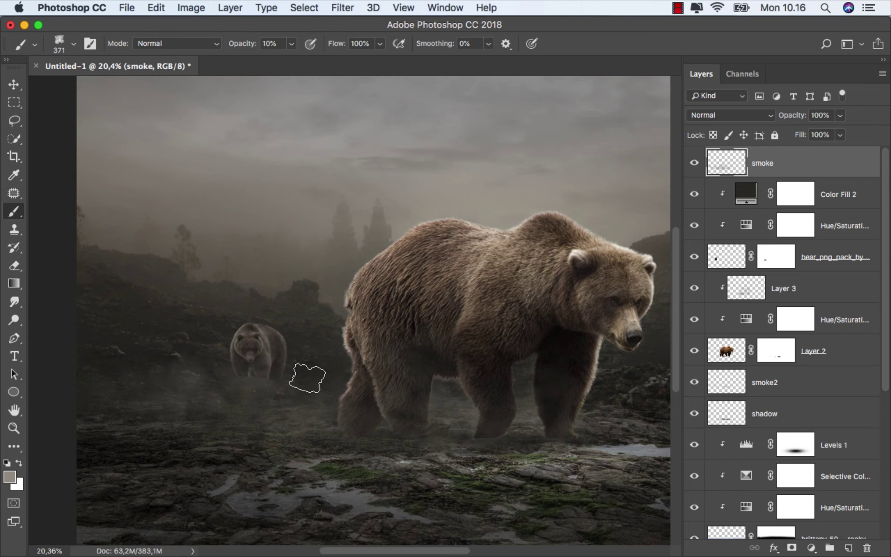
Step: Toggle the visibility of the smoke and smoke2 layers to examine what each adds to the composition
scroll(219, 378, down, 2)
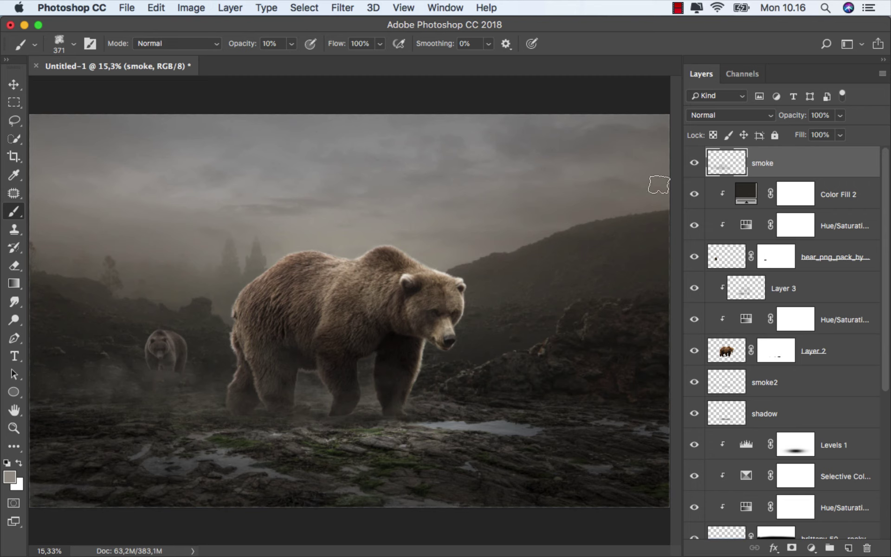
click(694, 163)
click(694, 163)
click(695, 381)
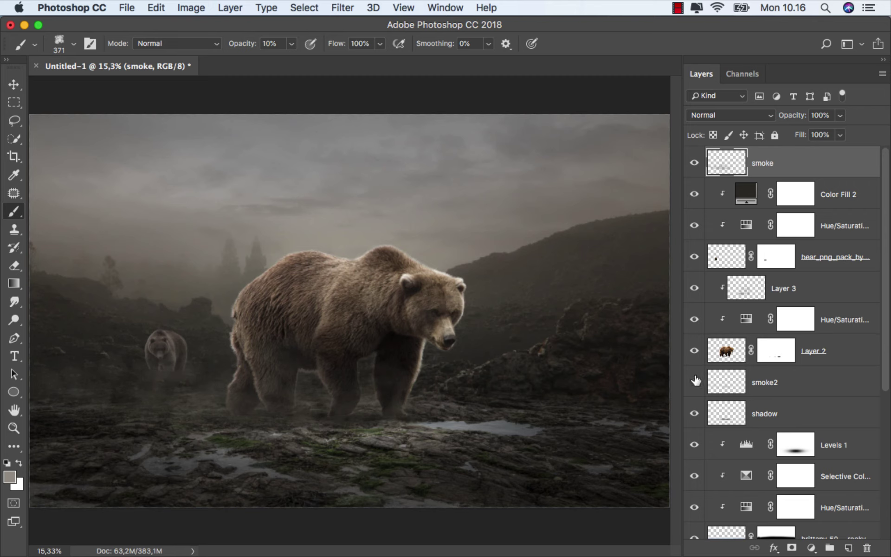
click(695, 381)
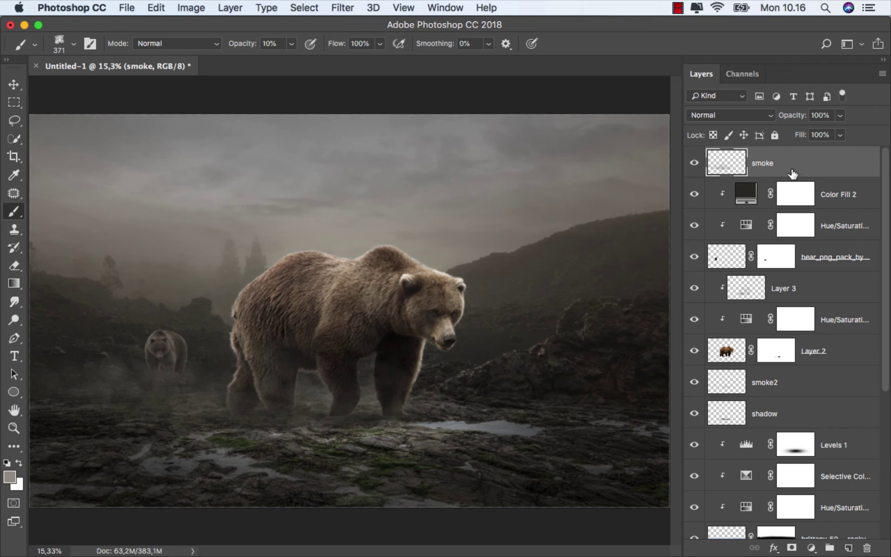
click(792, 387)
click(686, 381)
click(686, 381)
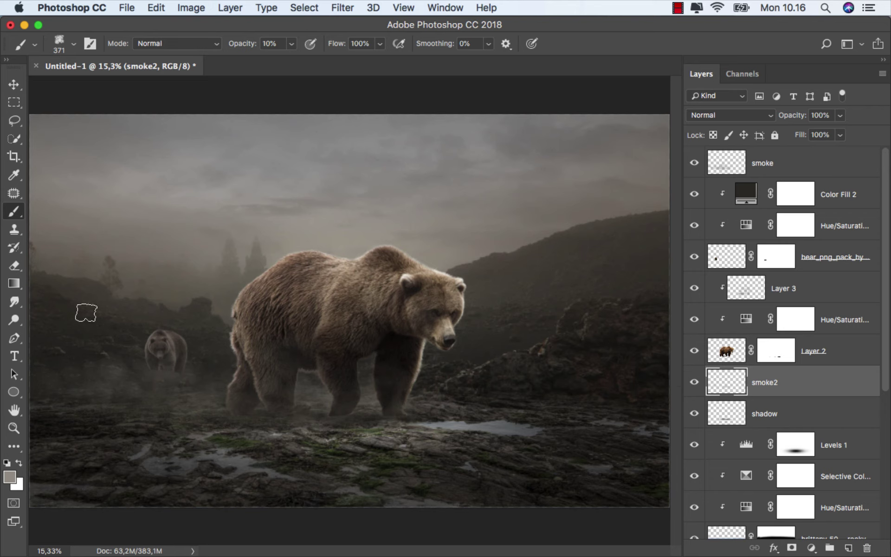
Step: Set up the Eraser with a 146 px soft round brush, 0% hardness and 15% opacity
click(16, 266)
click(56, 264)
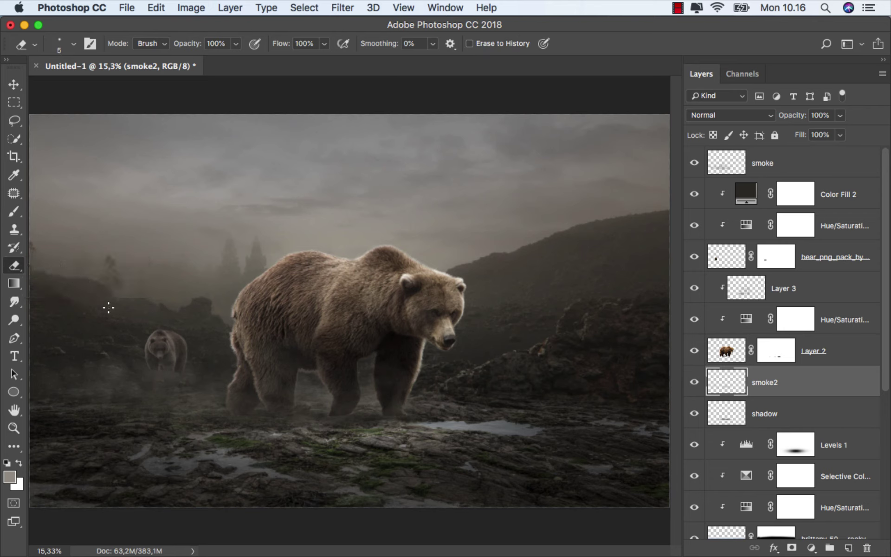
right_click(142, 323)
click(270, 344)
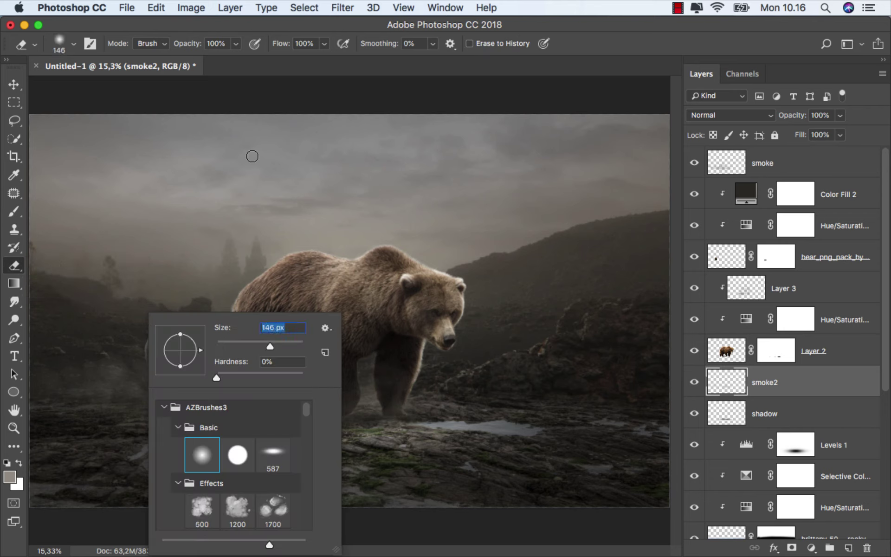
click(237, 44)
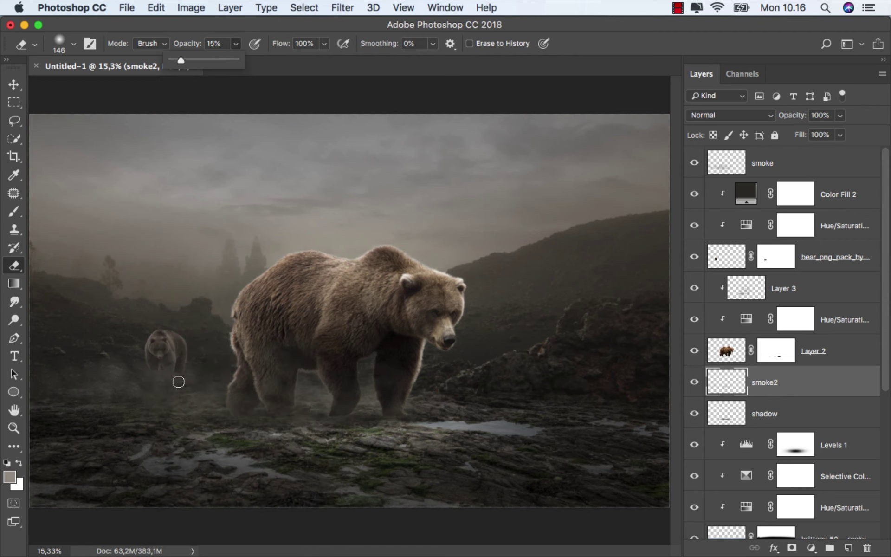
Step: Lightly erase the smoke2 layer's smoke around the small bear with the eraser enlarged to 613 px
scroll(168, 386, up, 3)
mouse_move(159, 371)
mouse_down()
mouse_move(187, 367)
mouse_move(83, 365)
mouse_move(203, 363)
mouse_move(115, 372)
mouse_move(66, 360)
mouse_move(202, 354)
mouse_move(170, 347)
mouse_up()
scroll(187, 355, down, 1)
mouse_move(170, 347)
mouse_down()
mouse_move(116, 349)
mouse_move(185, 353)
mouse_up()
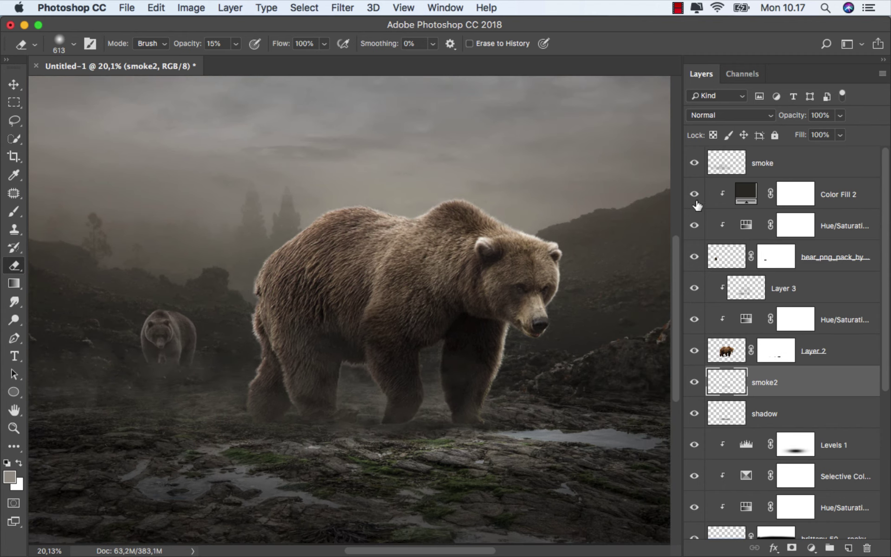
Step: Soften the smoke around the small bear on the smoke layer, then on smoke2, with a 939 px eraser
click(766, 171)
scroll(163, 388, up, 2)
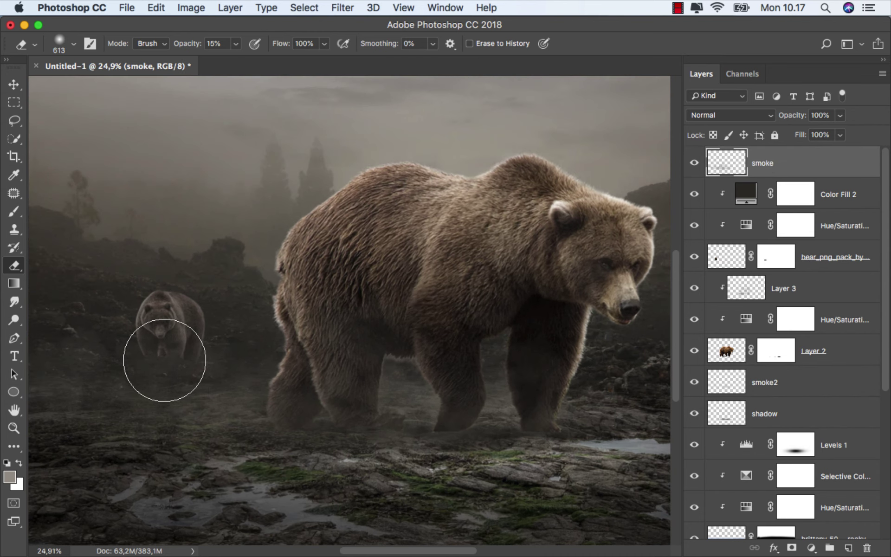
scroll(130, 325, down, 2)
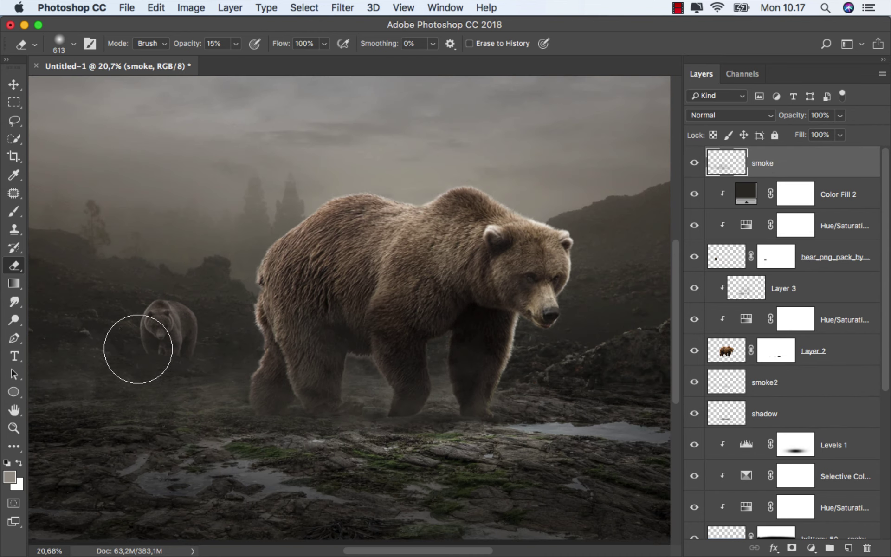
scroll(133, 353, down, 2)
drag(133, 352, 149, 356)
scroll(103, 353, down, 1)
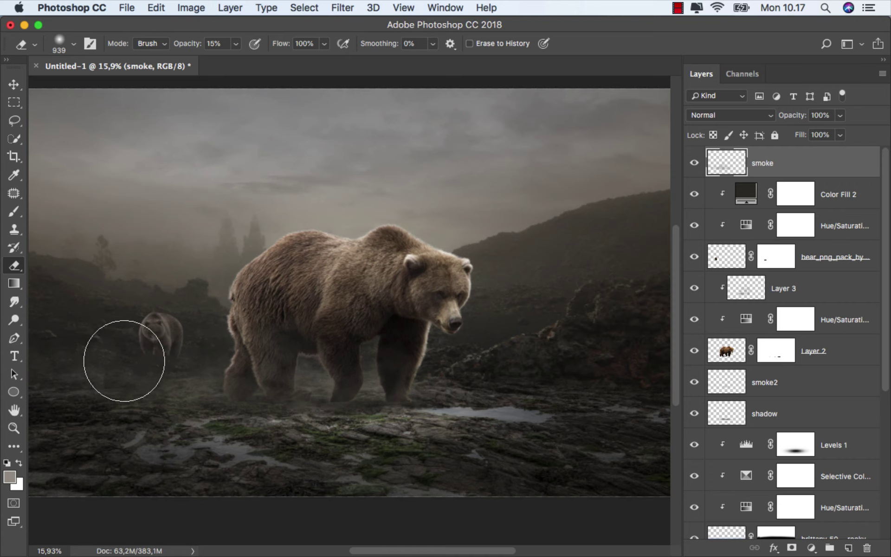
scroll(126, 361, down, 1)
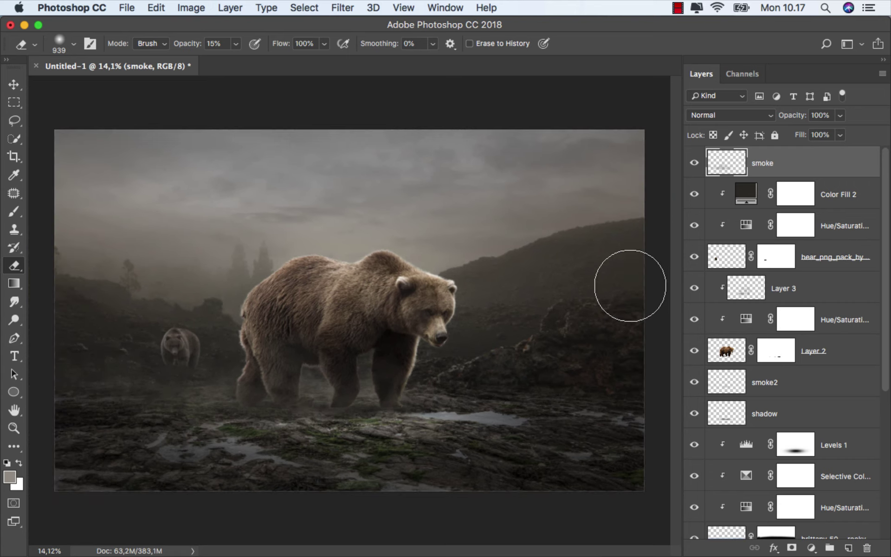
click(761, 381)
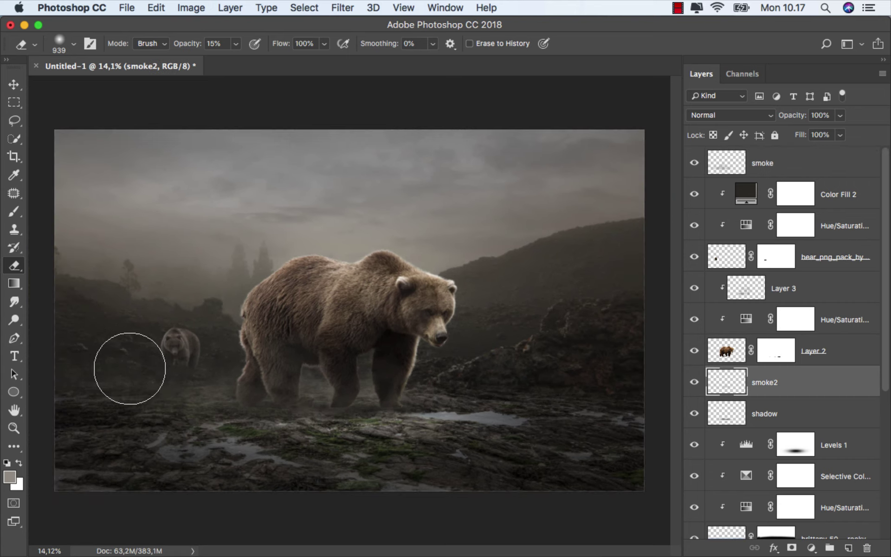
drag(130, 369, 76, 366)
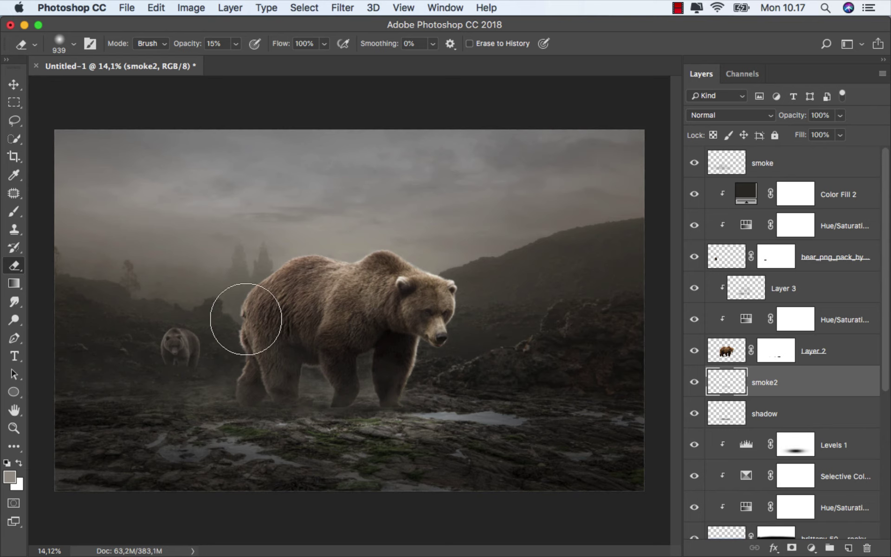
Step: Add a black-to-white Gradient Map adjustment layer above the smoke layer
click(815, 166)
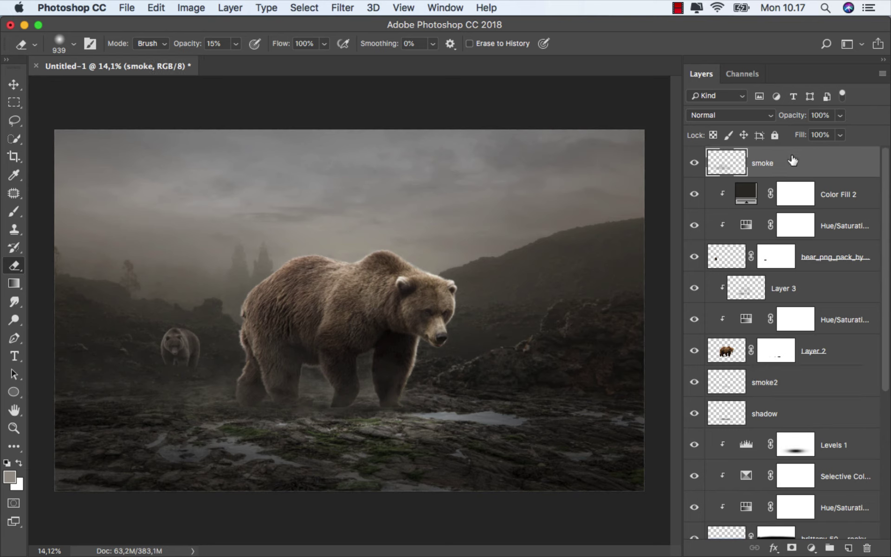
key(v)
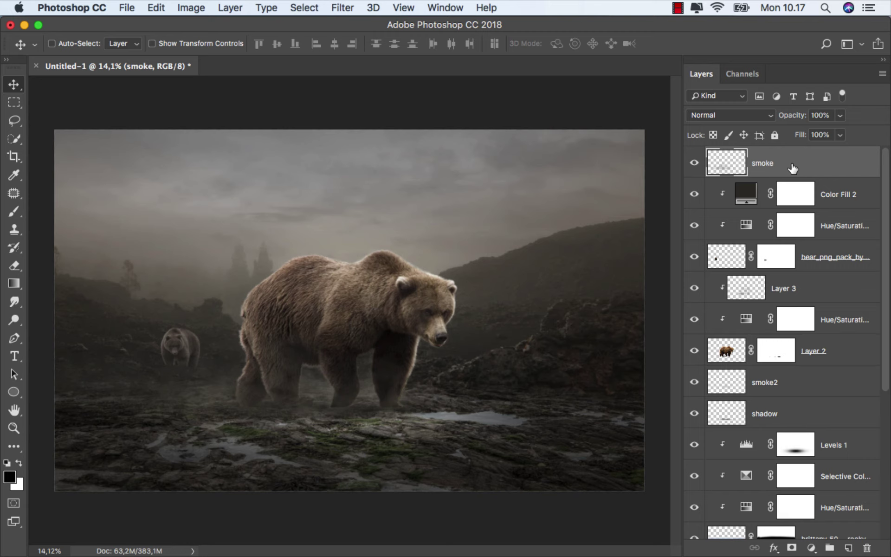
click(811, 548)
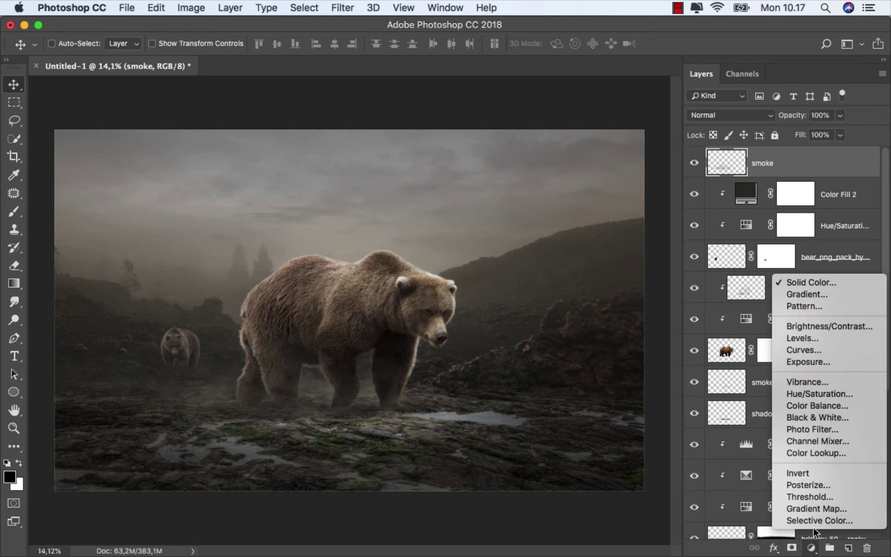
click(826, 510)
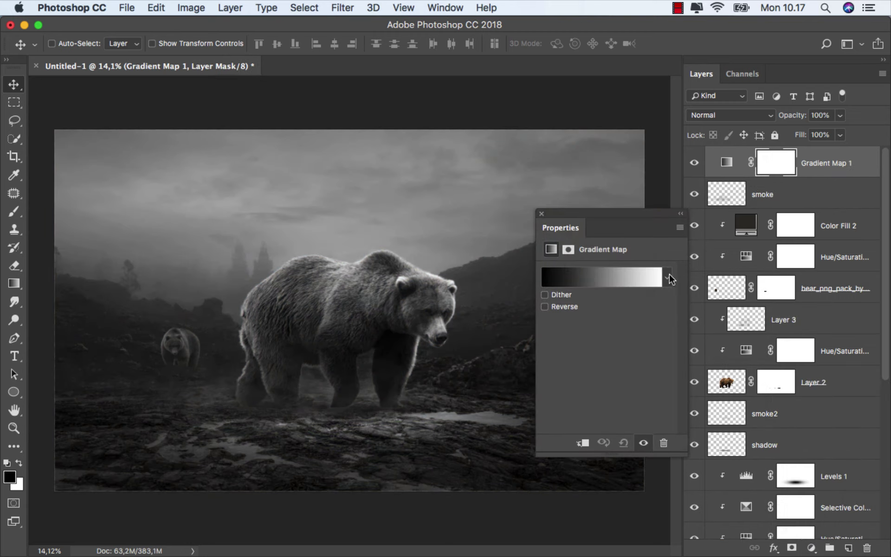
click(668, 277)
click(640, 230)
click(541, 214)
Step: Set the Gradient Map layer's blend mode to Overlay
click(717, 115)
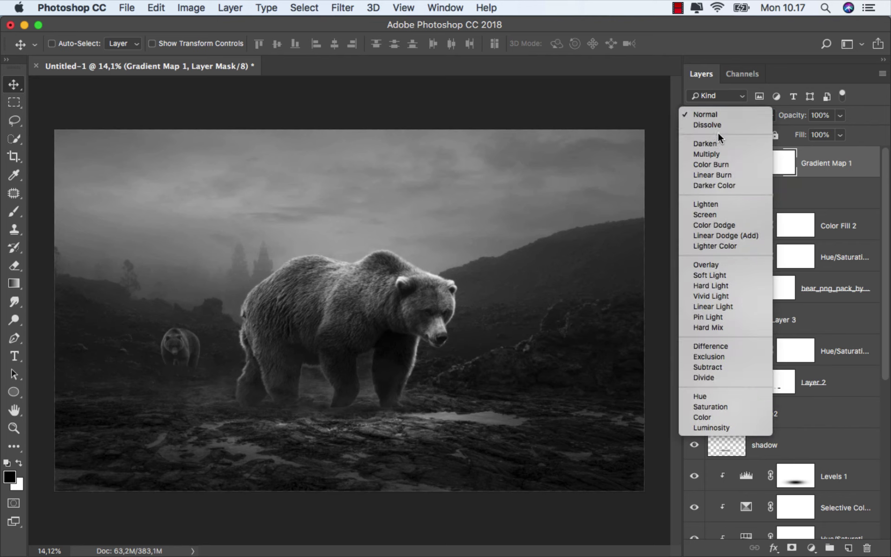
click(717, 132)
click(720, 114)
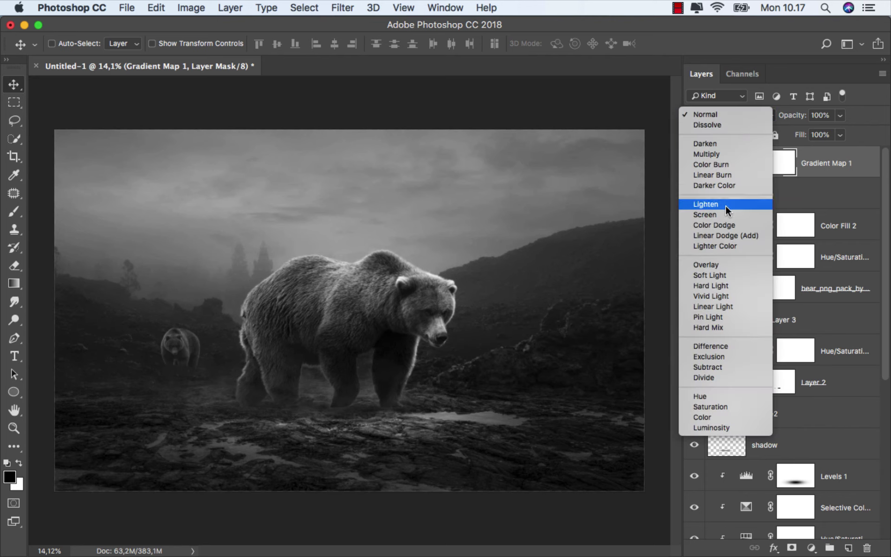
click(727, 264)
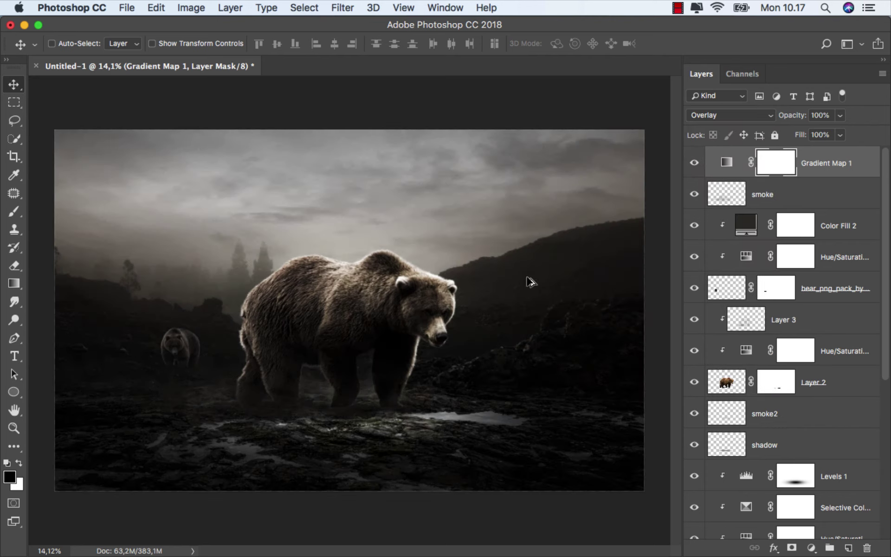
Step: In the Gradient Map's blending options, split the black Blend If sliders of This Layer and Underlying Layer to 0 / 255
scroll(489, 278, up, 2)
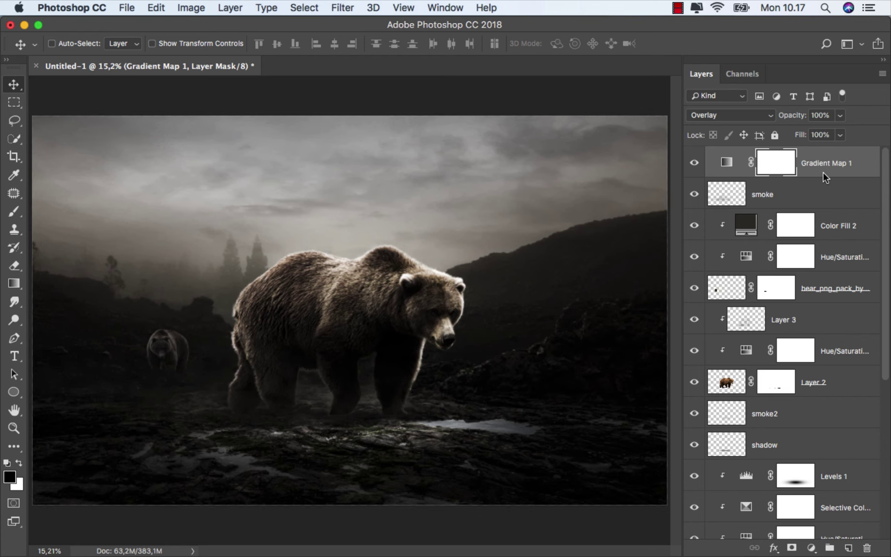
right_click(823, 172)
click(750, 179)
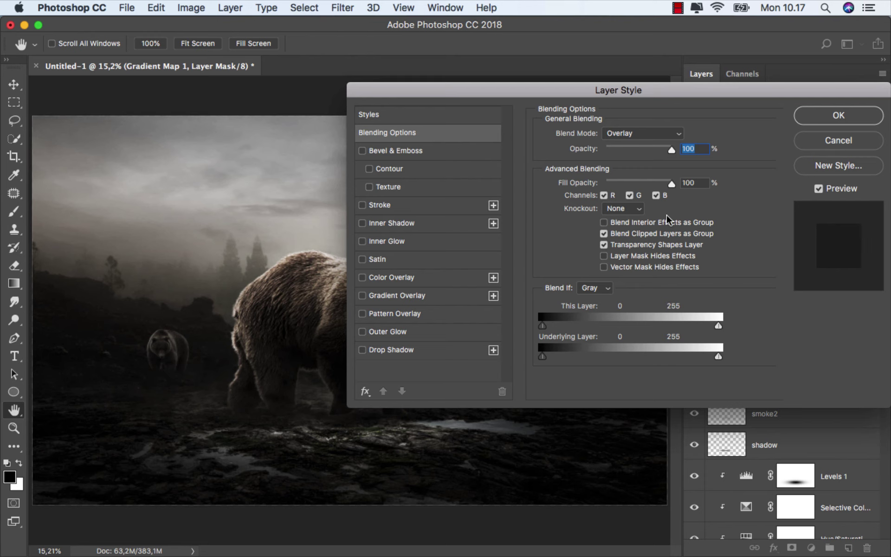
drag(531, 92, 647, 95)
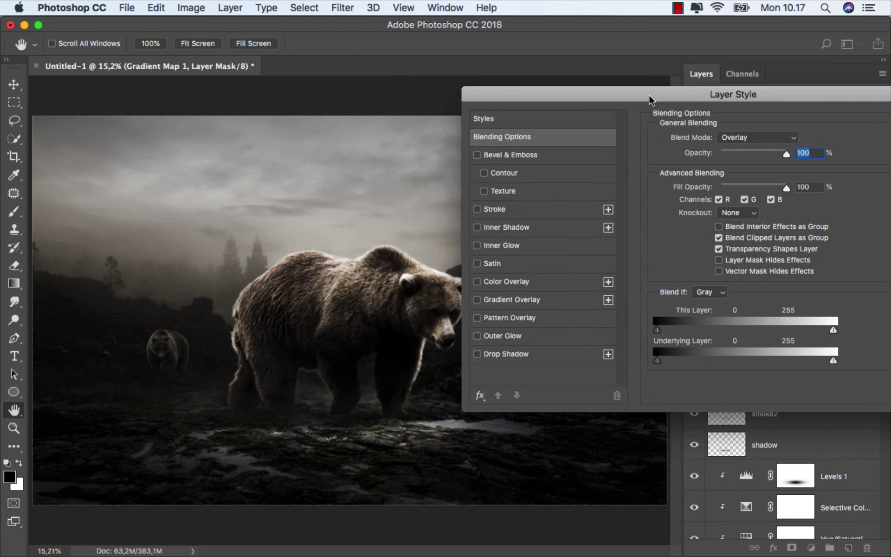
drag(663, 327, 835, 330)
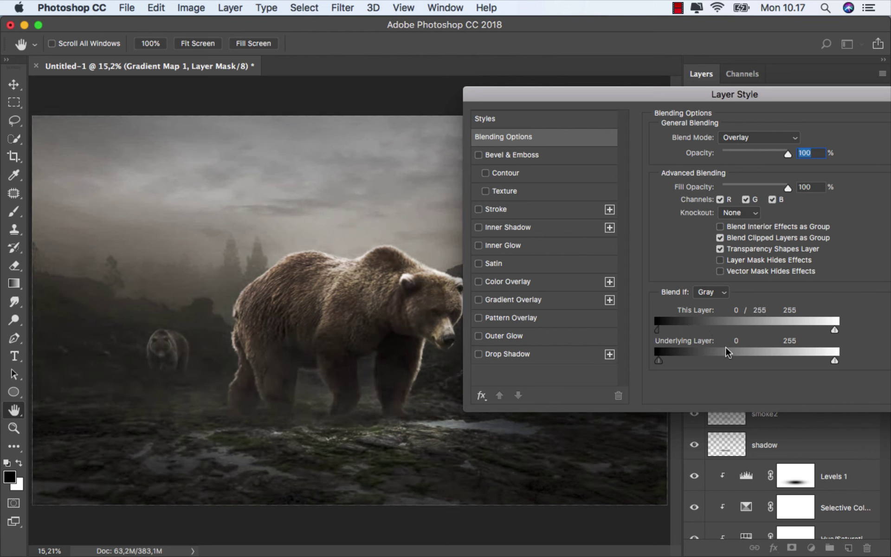
drag(659, 362, 851, 360)
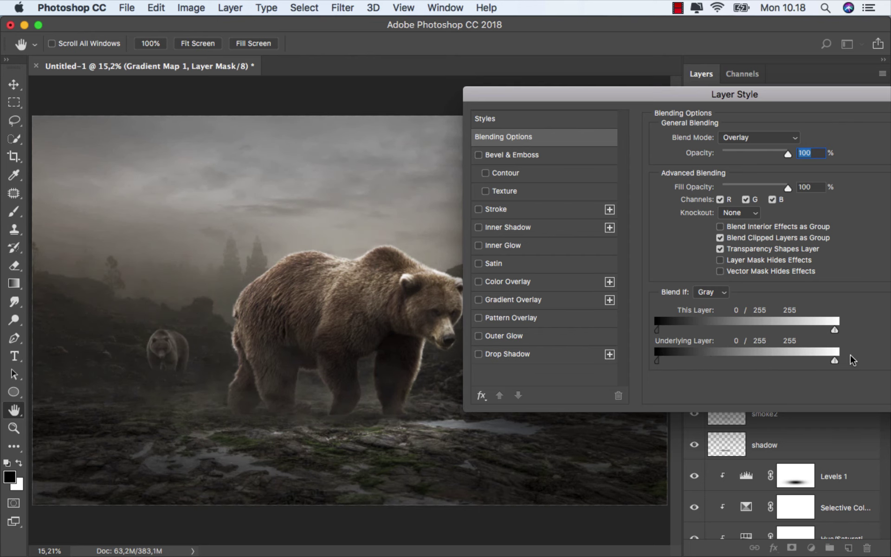
drag(762, 94, 538, 86)
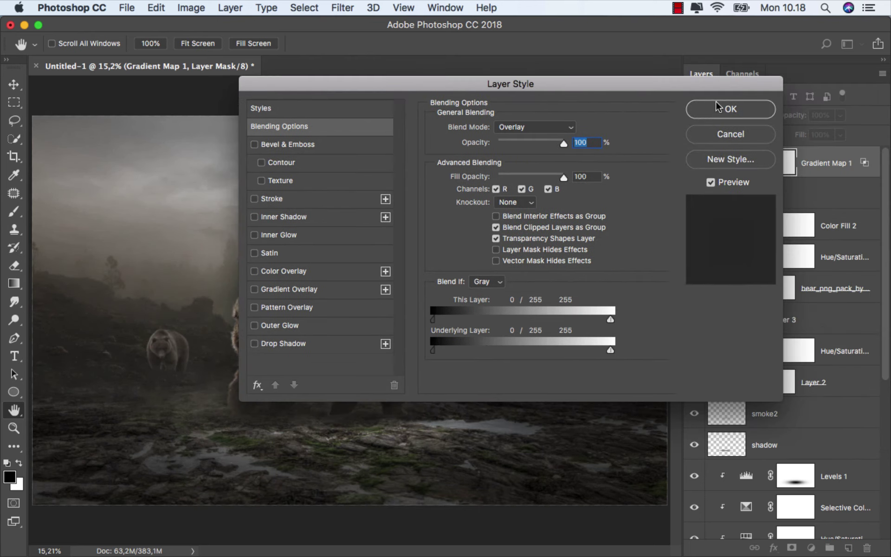
click(734, 107)
Step: Hide and show the Gradient Map layer to compare the image's contrast, and leave the layer selected
click(695, 162)
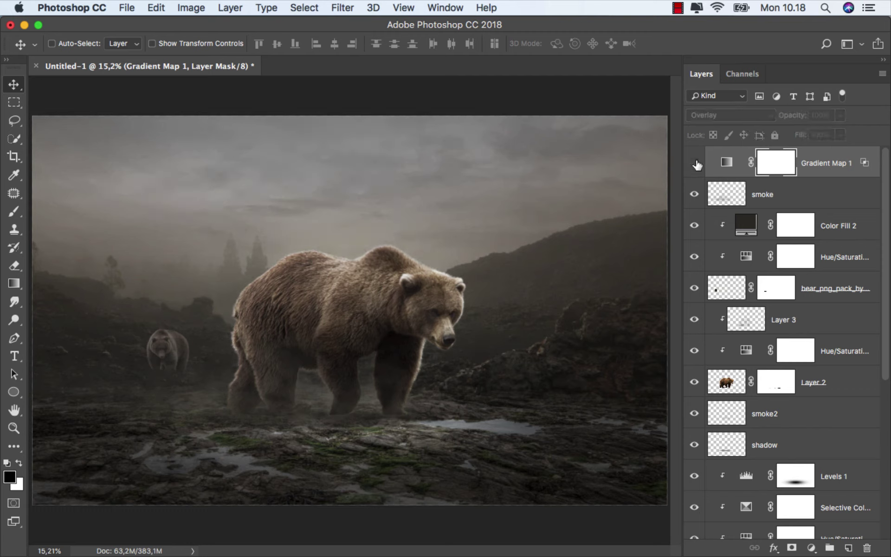
click(694, 163)
click(816, 164)
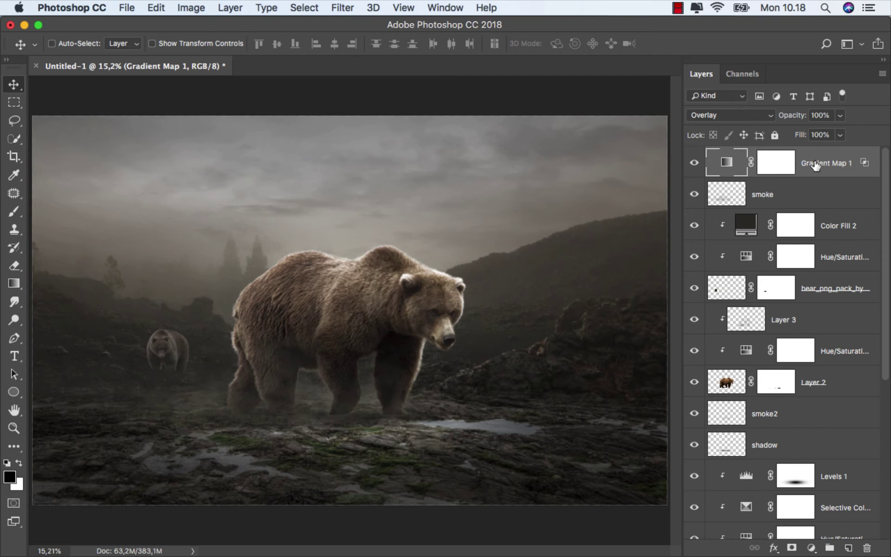